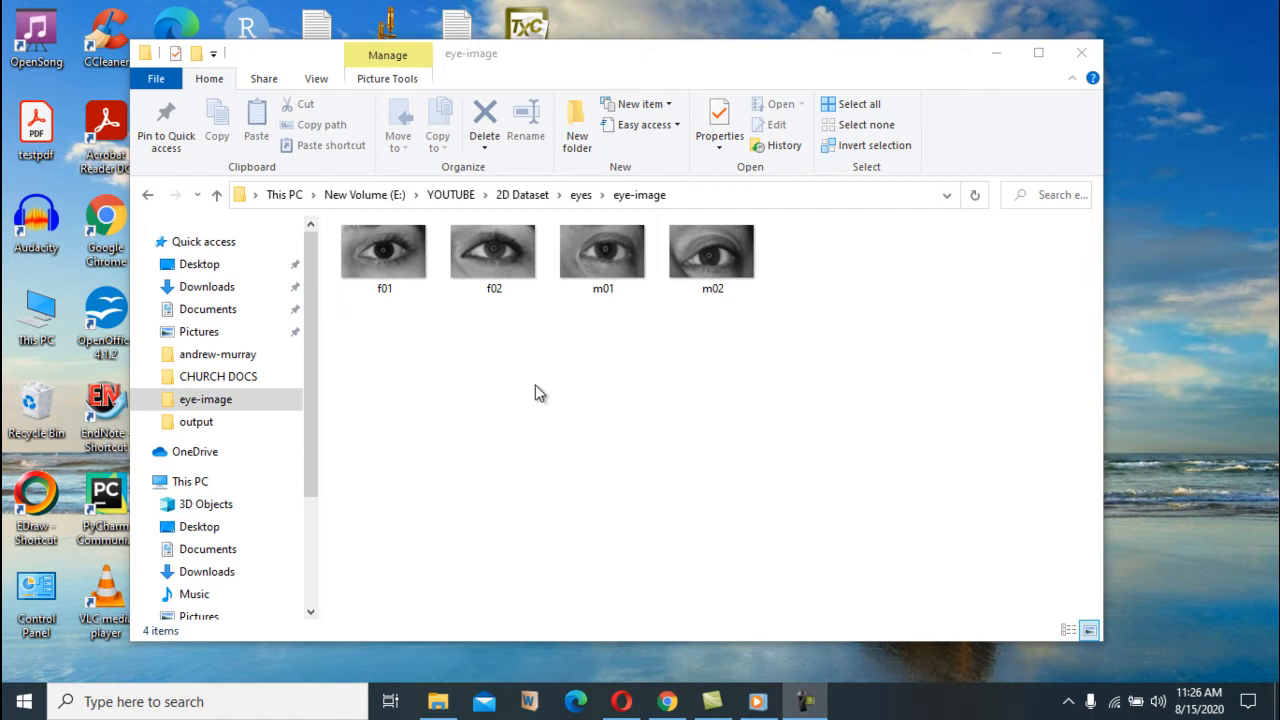
# Step: Look through the eye images f01, f02, m01 and m02 in the eye-image folder
pyautogui.click(383, 282)
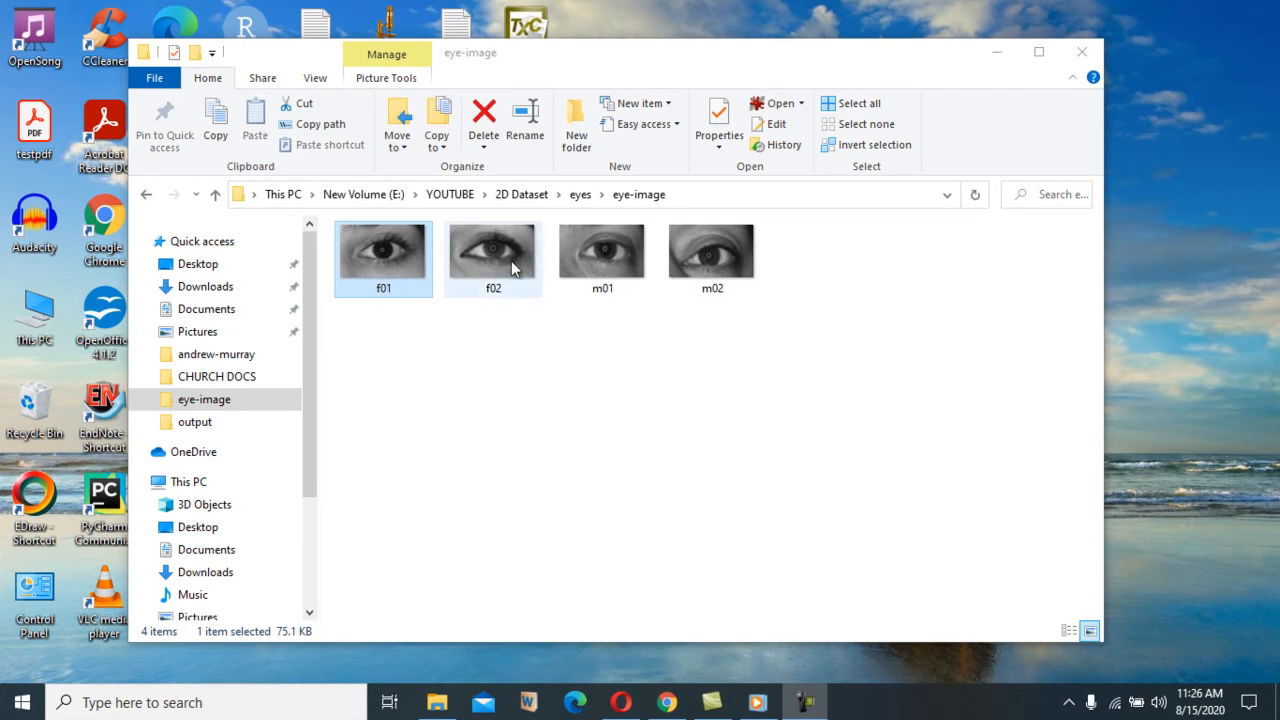
pyautogui.click(515, 265)
pyautogui.click(617, 267)
pyautogui.click(699, 267)
pyautogui.click(460, 272)
pyautogui.click(428, 269)
pyautogui.click(512, 265)
pyautogui.click(598, 255)
pyautogui.click(714, 252)
pyautogui.click(498, 269)
pyautogui.click(395, 285)
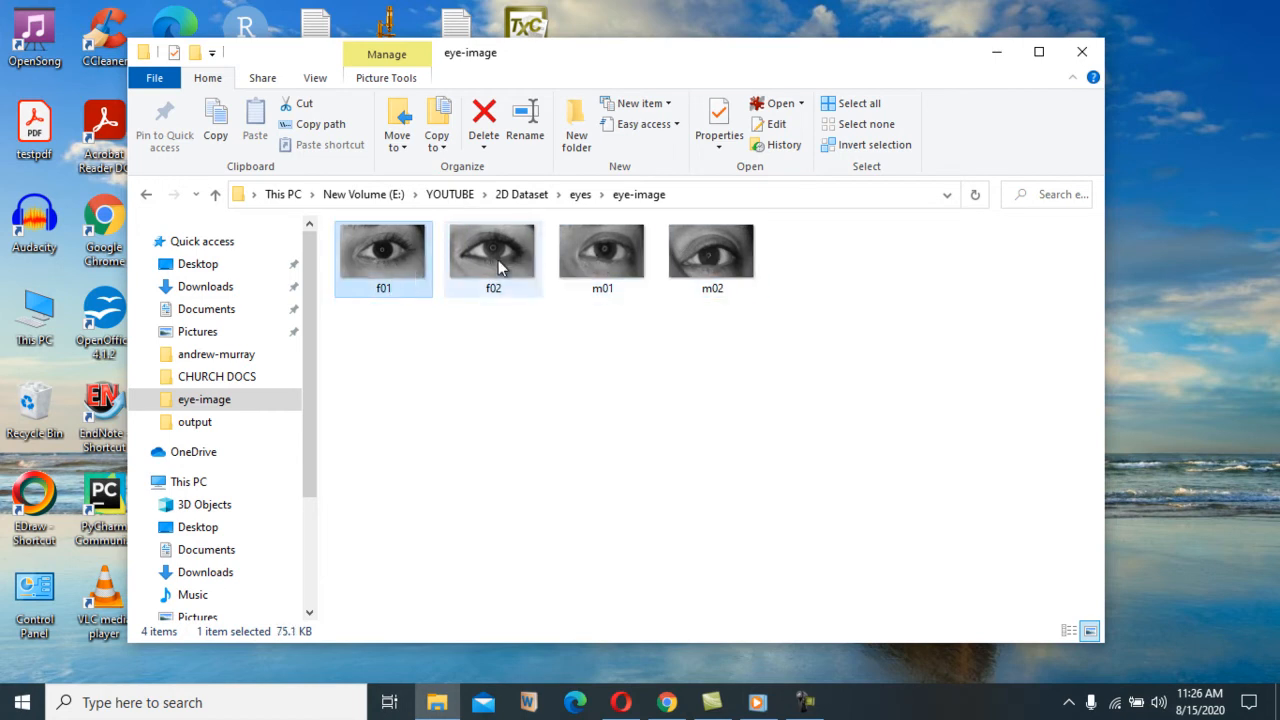
pyautogui.click(993, 61)
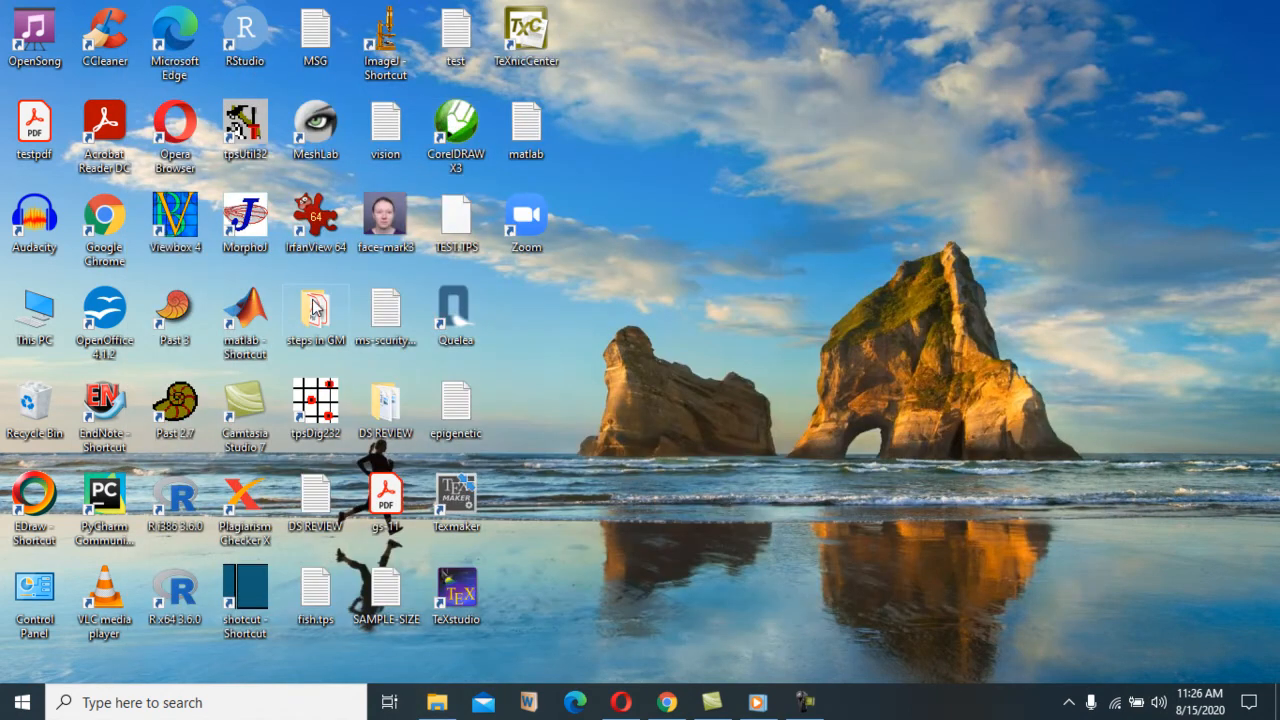
# Step: Launch tpsUtil and select the operation for building a tps file from images
pyautogui.doubleClick(252, 129)
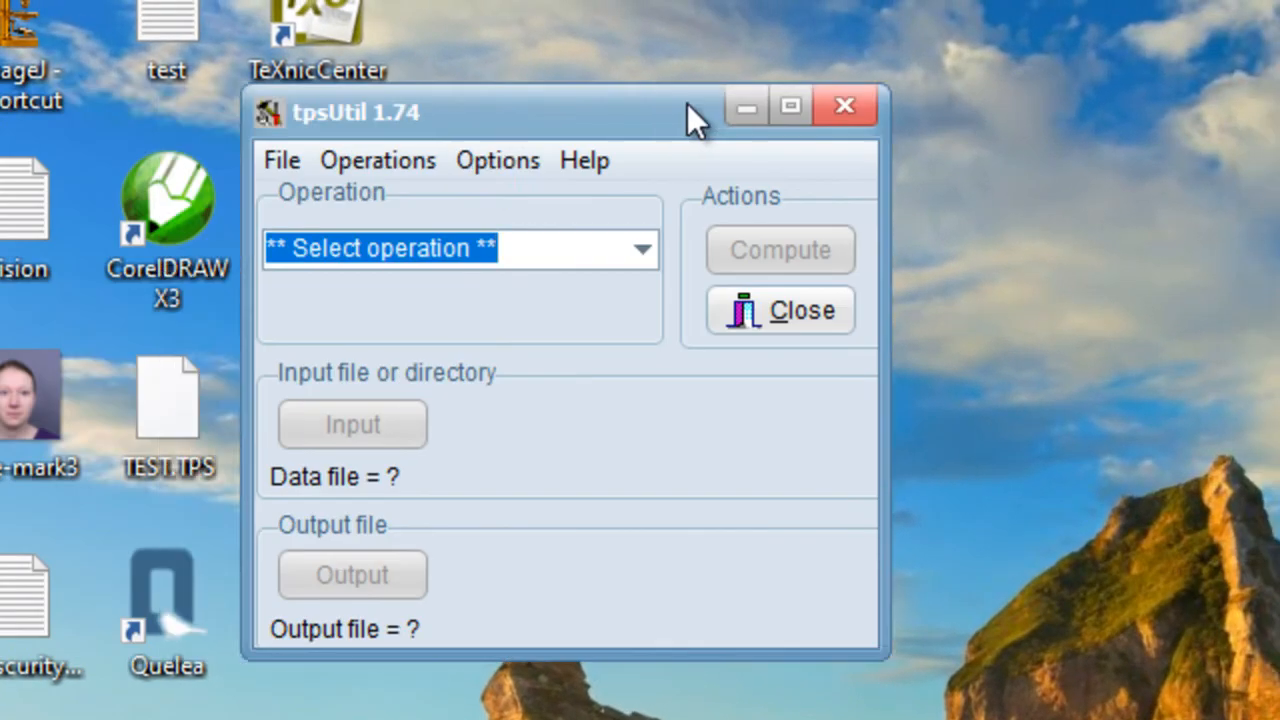
pyautogui.moveTo(687, 104); pyautogui.dragTo(761, 91)
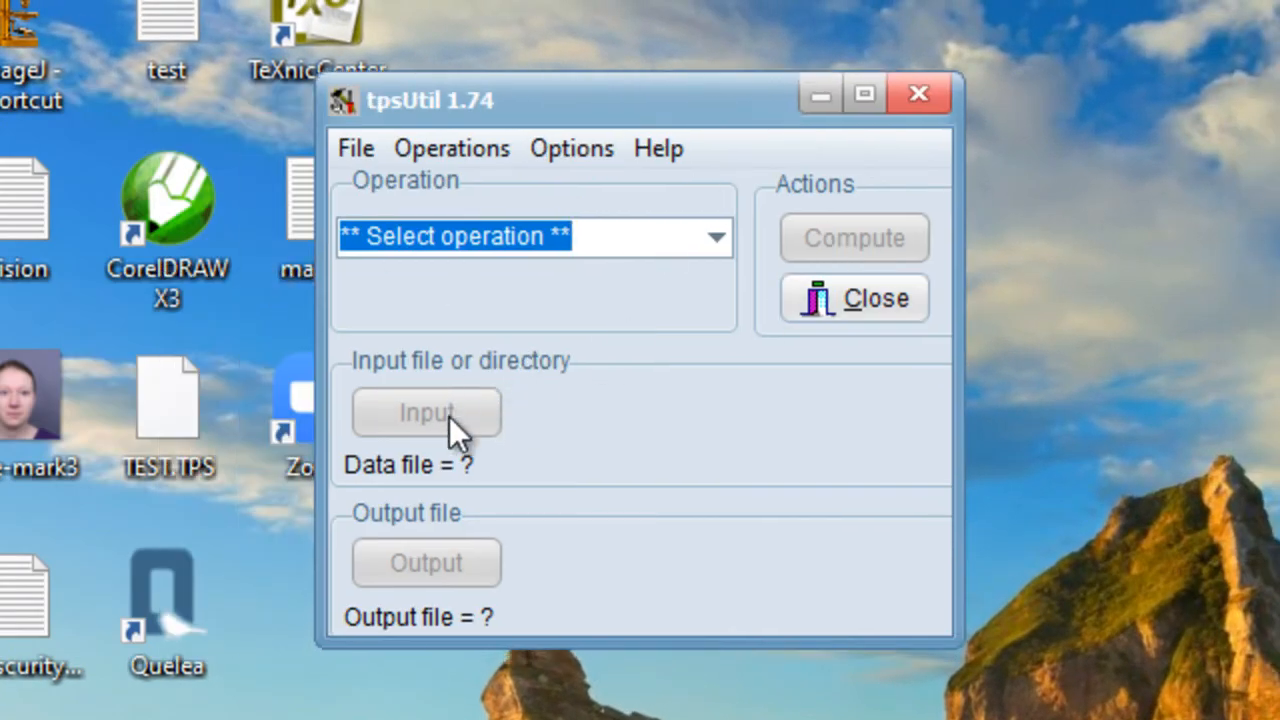
pyautogui.click(715, 236)
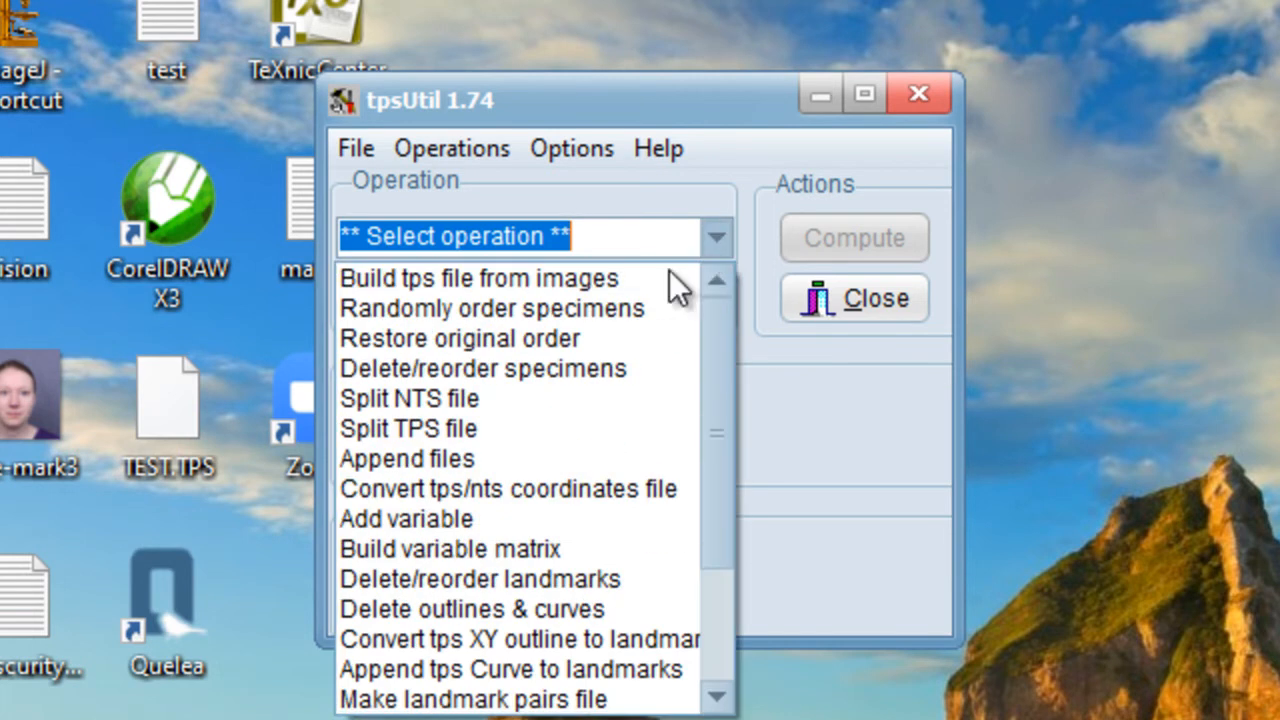
pyautogui.click(647, 282)
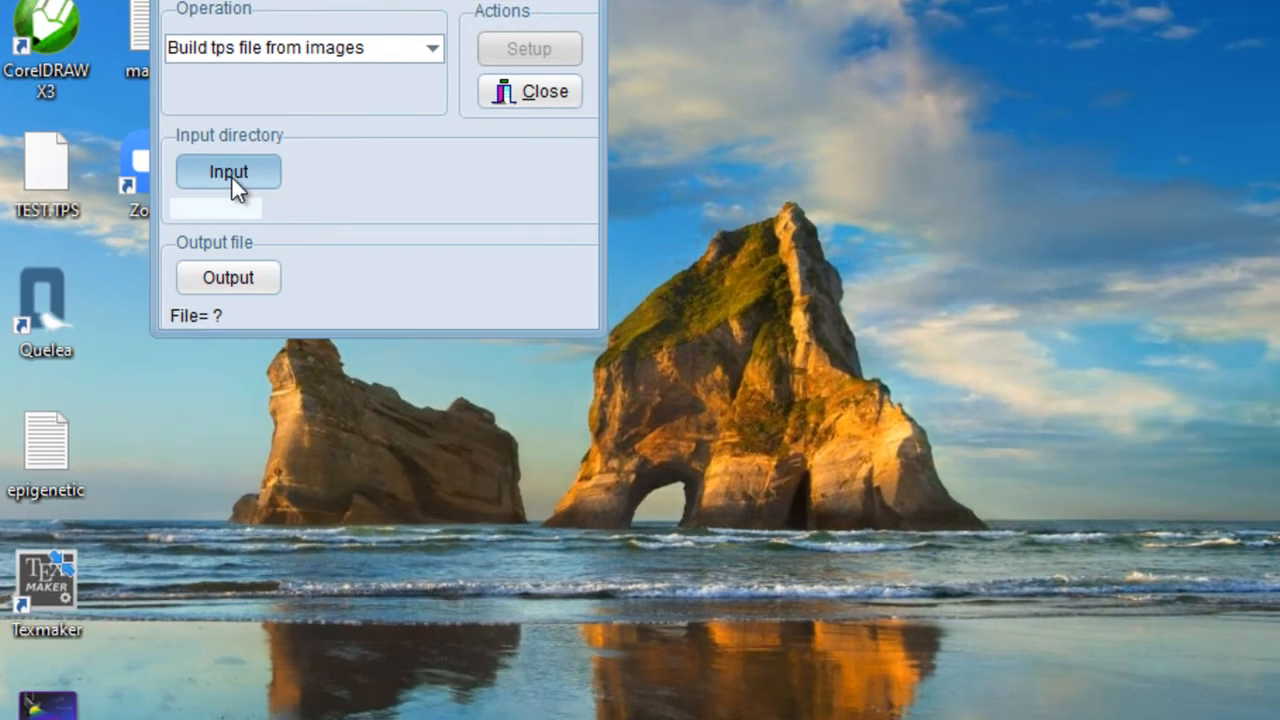
# Step: Set the input directory to the eye-image folder by opening image f01
pyautogui.click(232, 178)
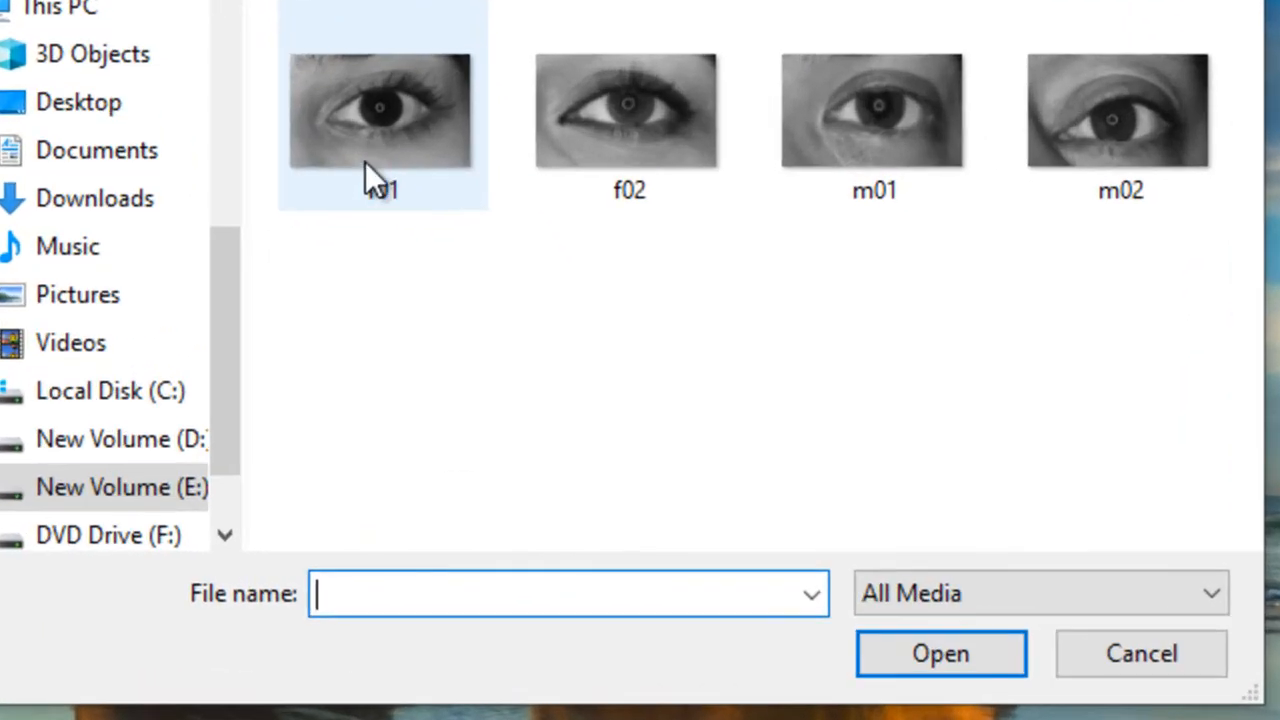
pyautogui.click(365, 161)
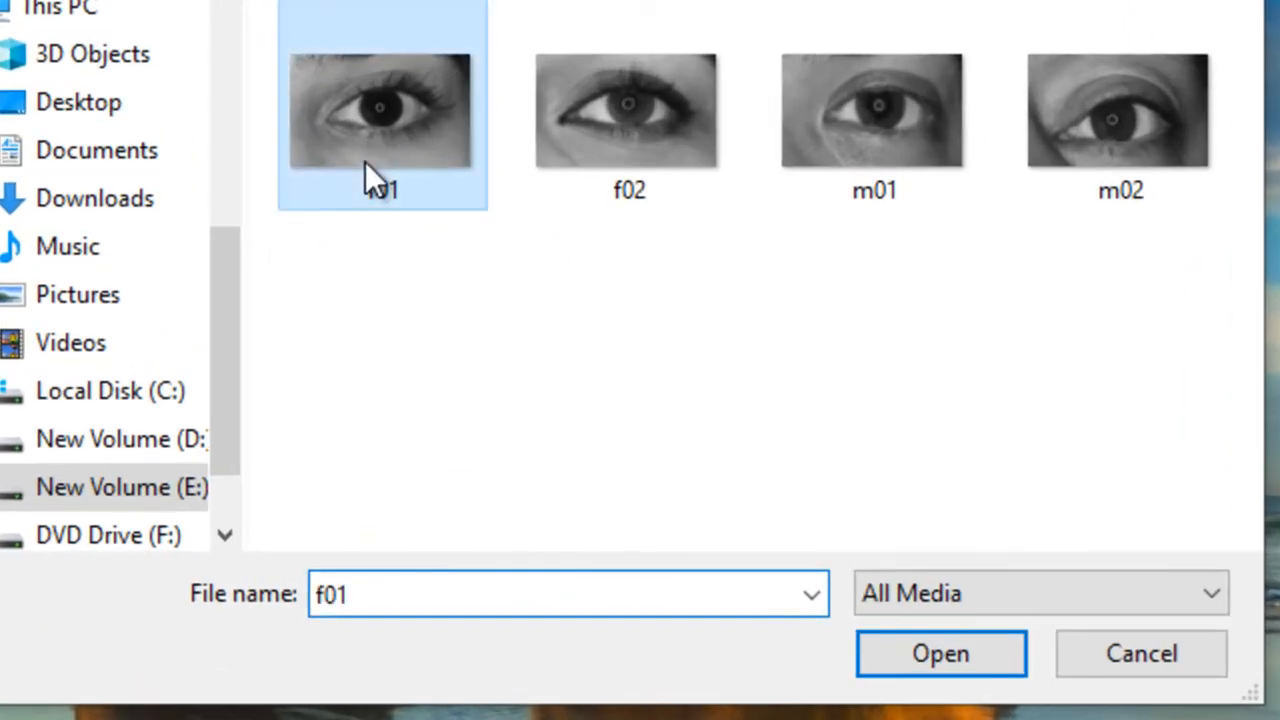
pyautogui.click(935, 665)
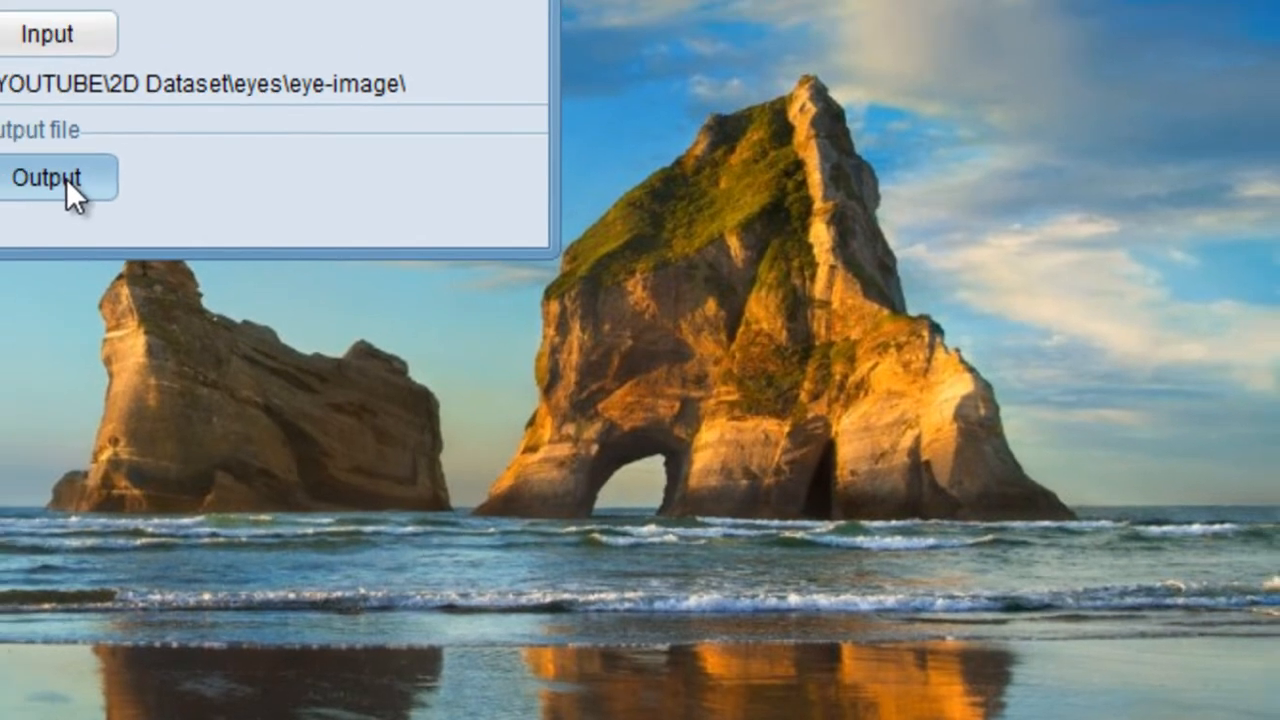
# Step: Name the output file eyes in the eye-image folder and create the TPS file from the images
pyautogui.click(35, 155)
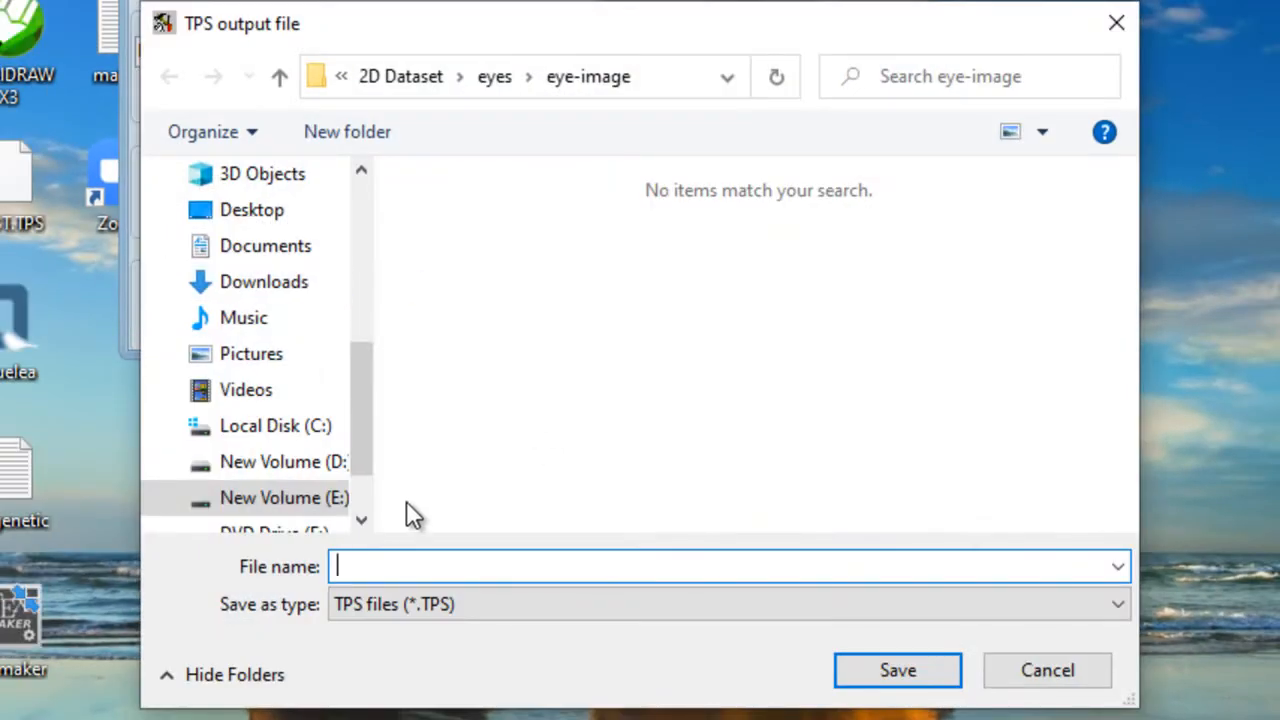
pyautogui.write('eyes')
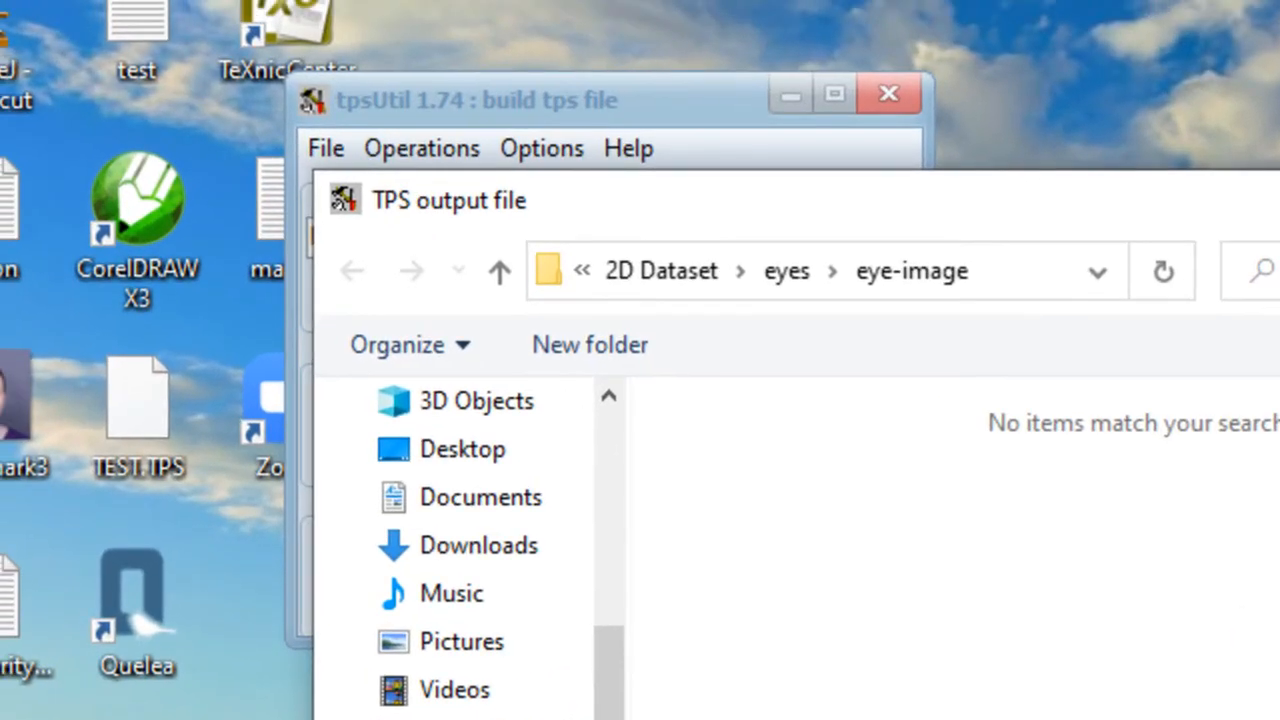
pyautogui.press('Return')
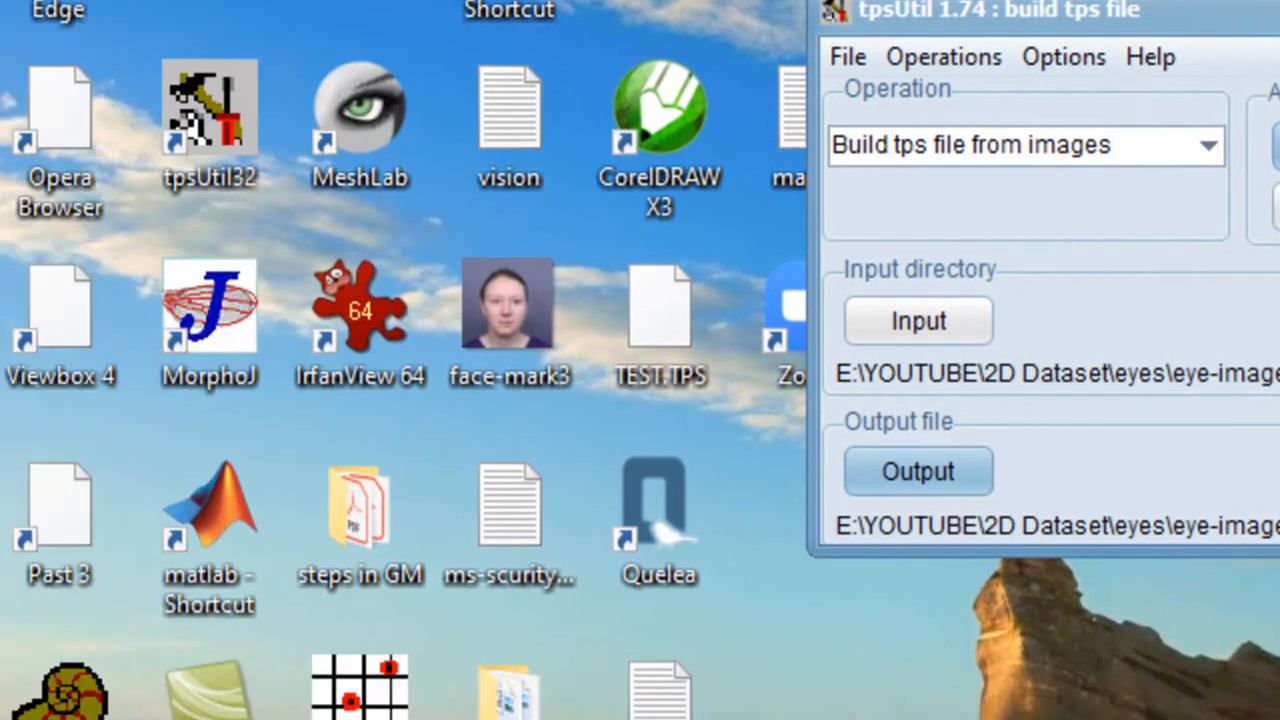
pyautogui.click(862, 240)
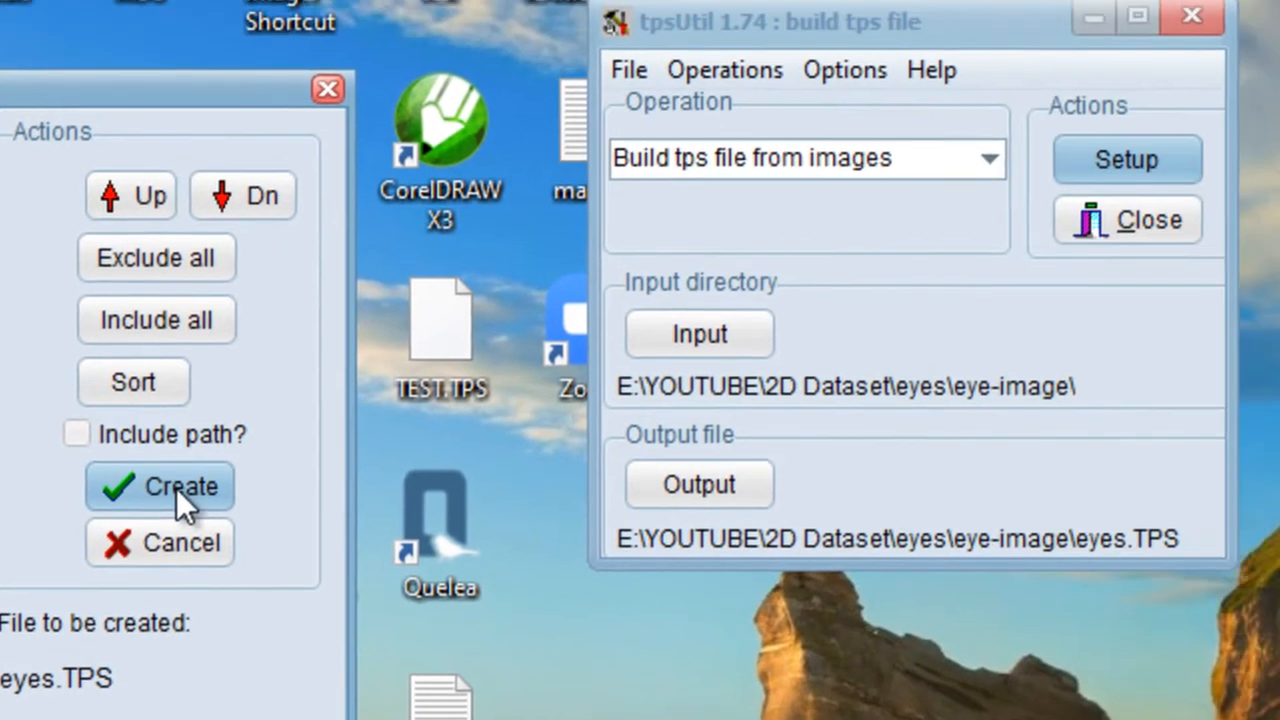
pyautogui.click(680, 420)
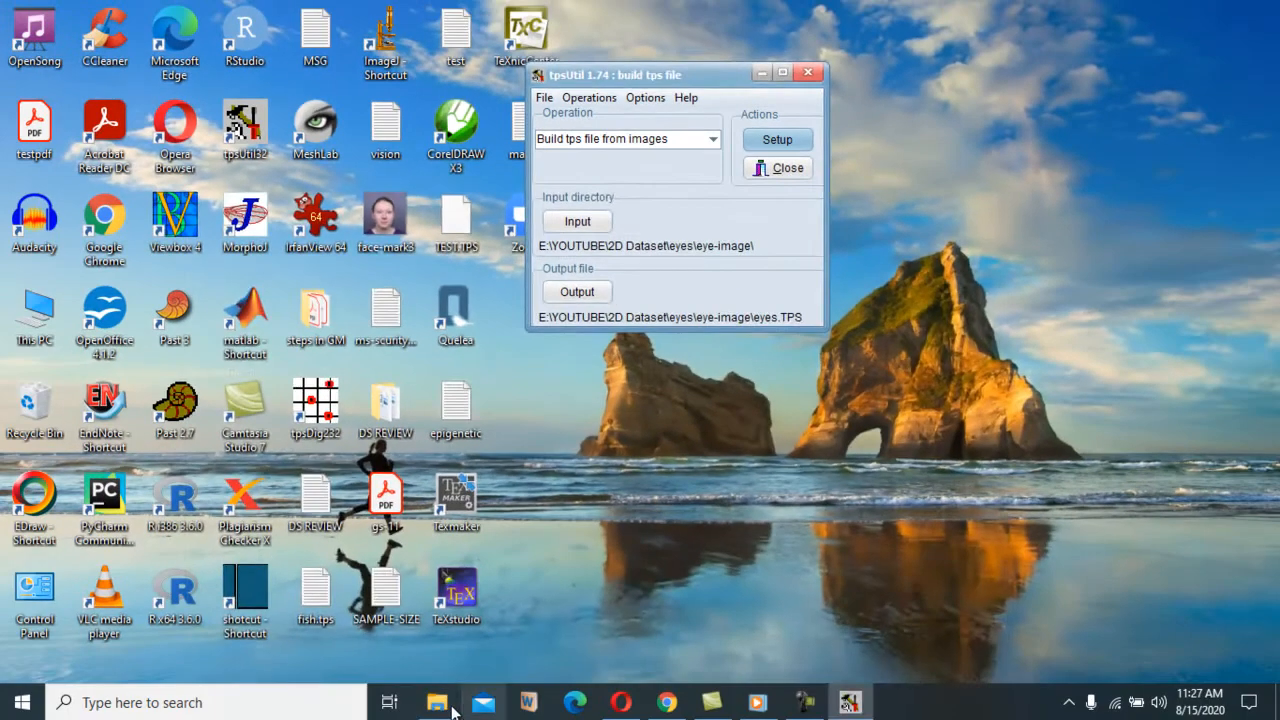
# Step: Open eyes.TPS from the eye-image folder in Notepad++ and examine its landmark and image entries
pyautogui.click(440, 708)
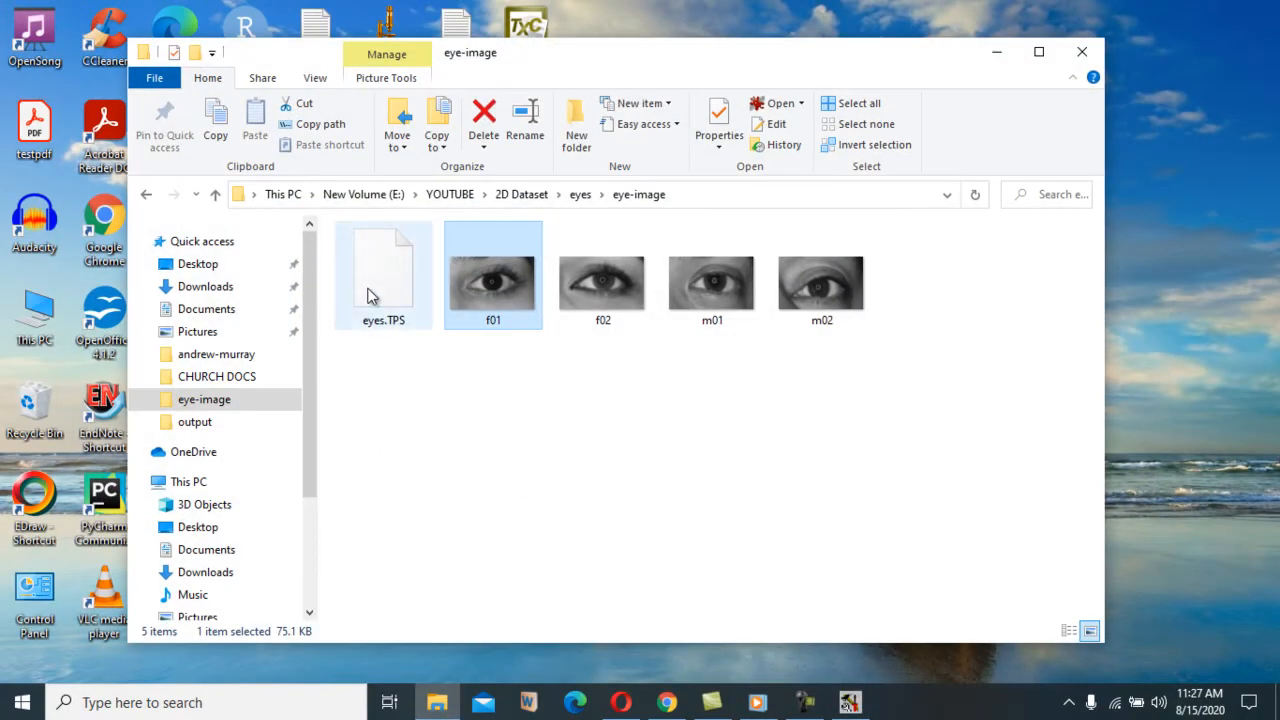
pyautogui.click(368, 296)
pyautogui.rightClick(368, 296)
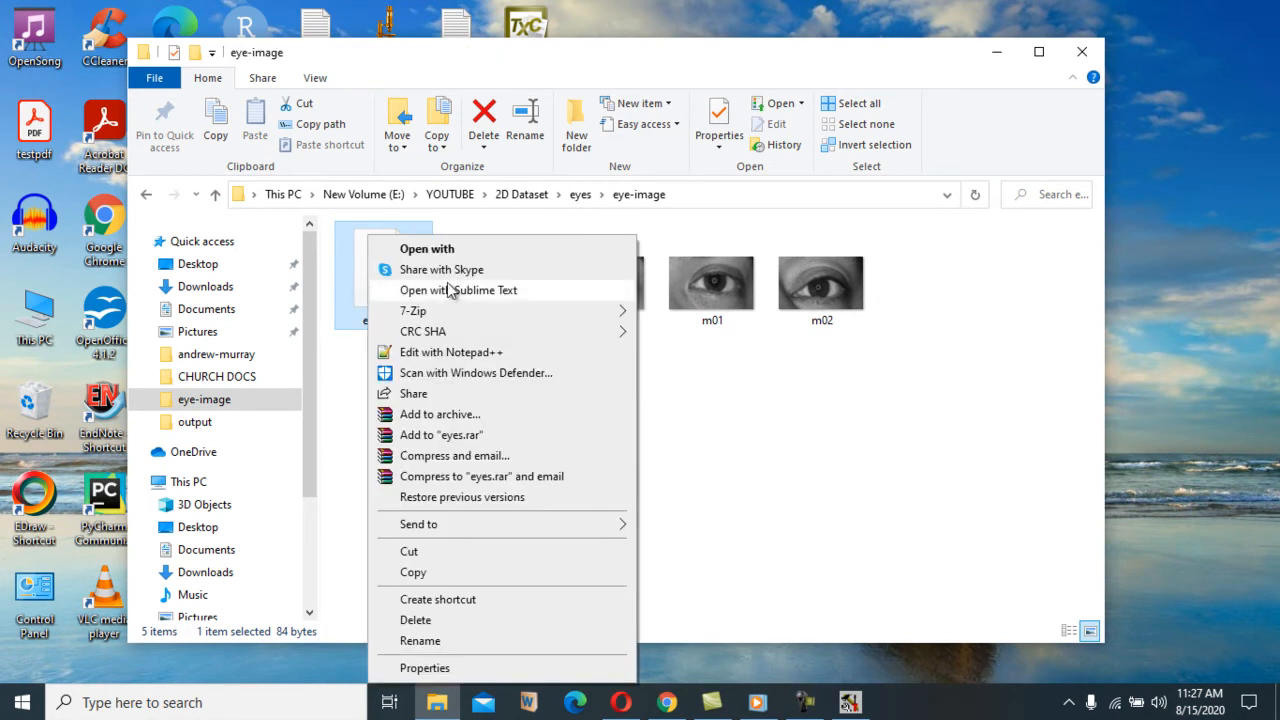
pyautogui.click(455, 353)
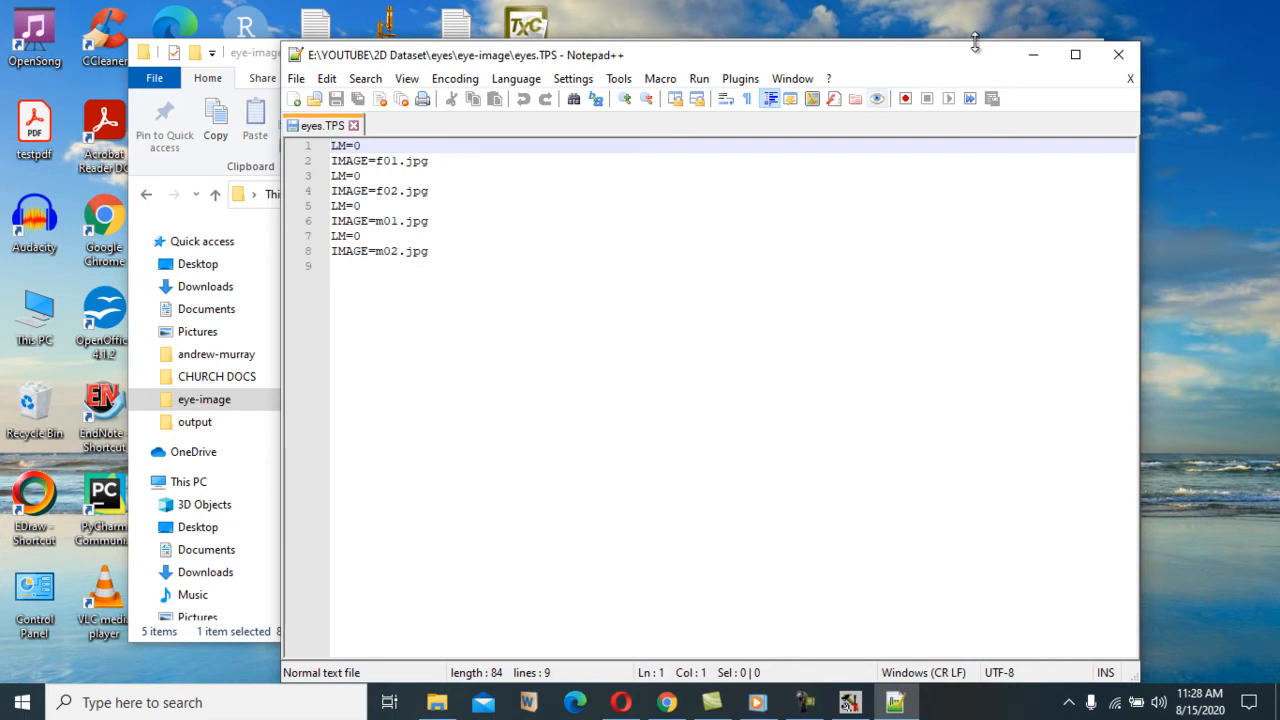
pyautogui.click(1040, 58)
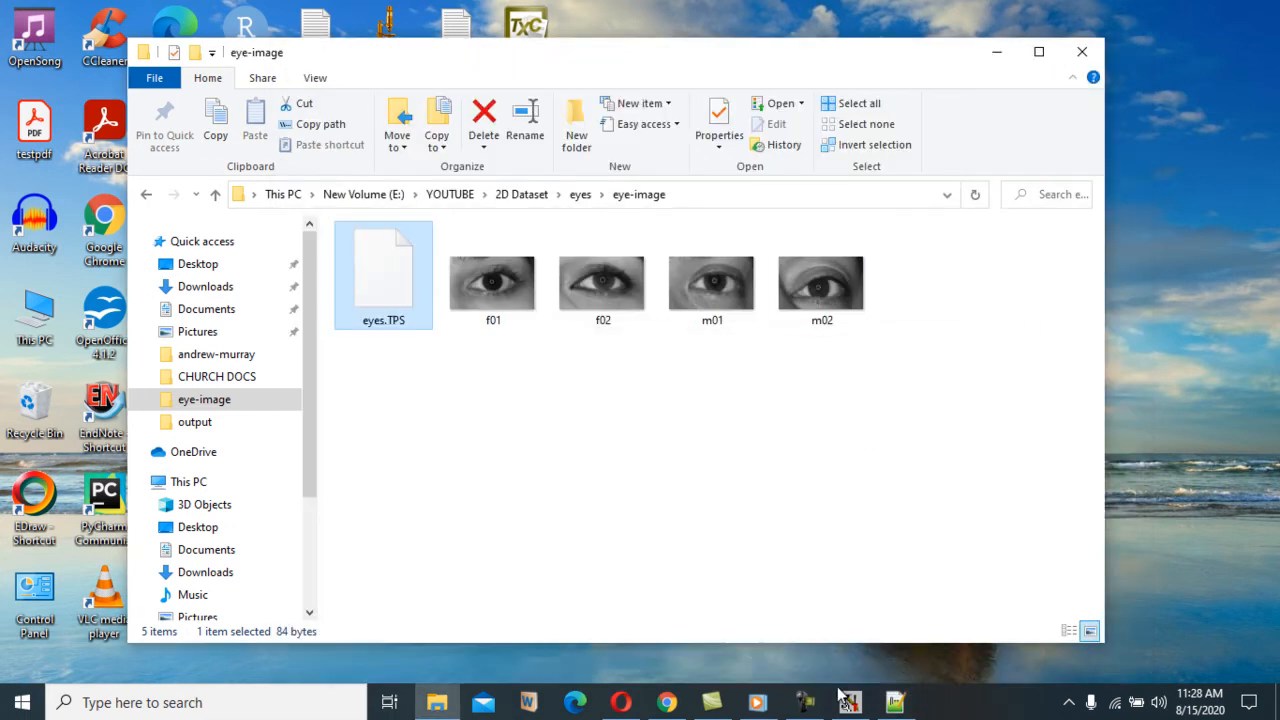
pyautogui.click(996, 53)
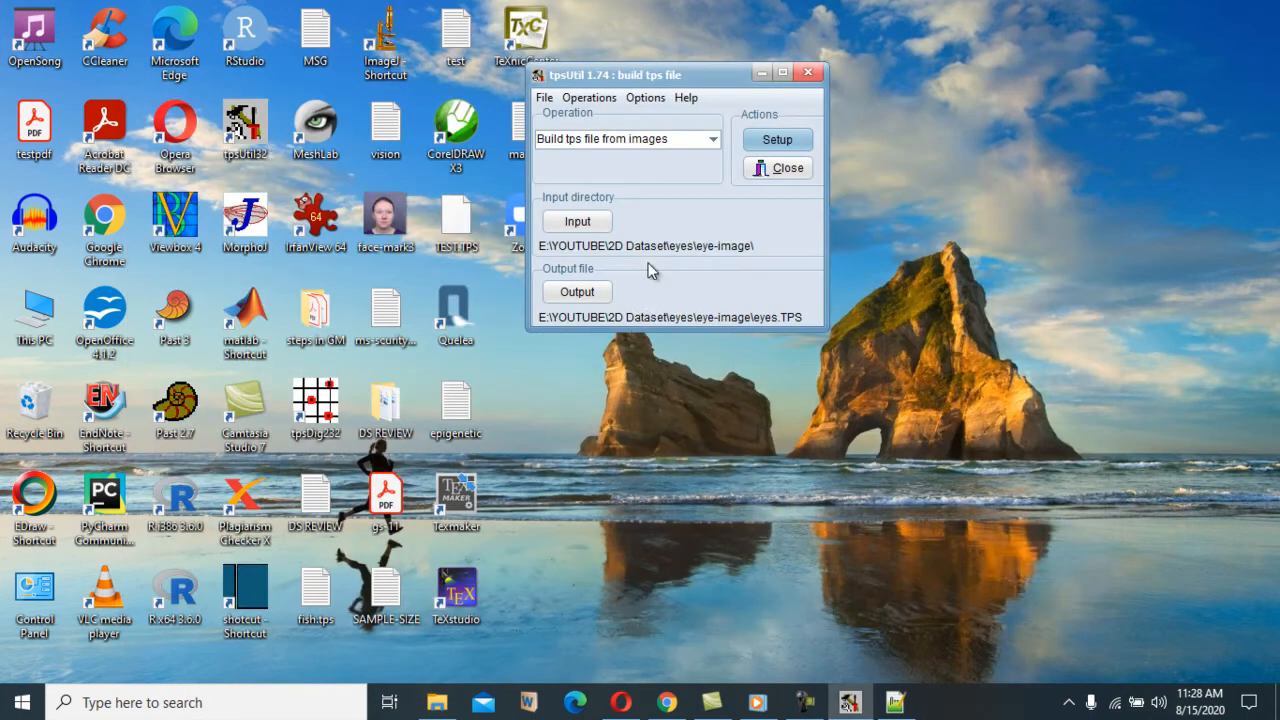
pyautogui.click(761, 73)
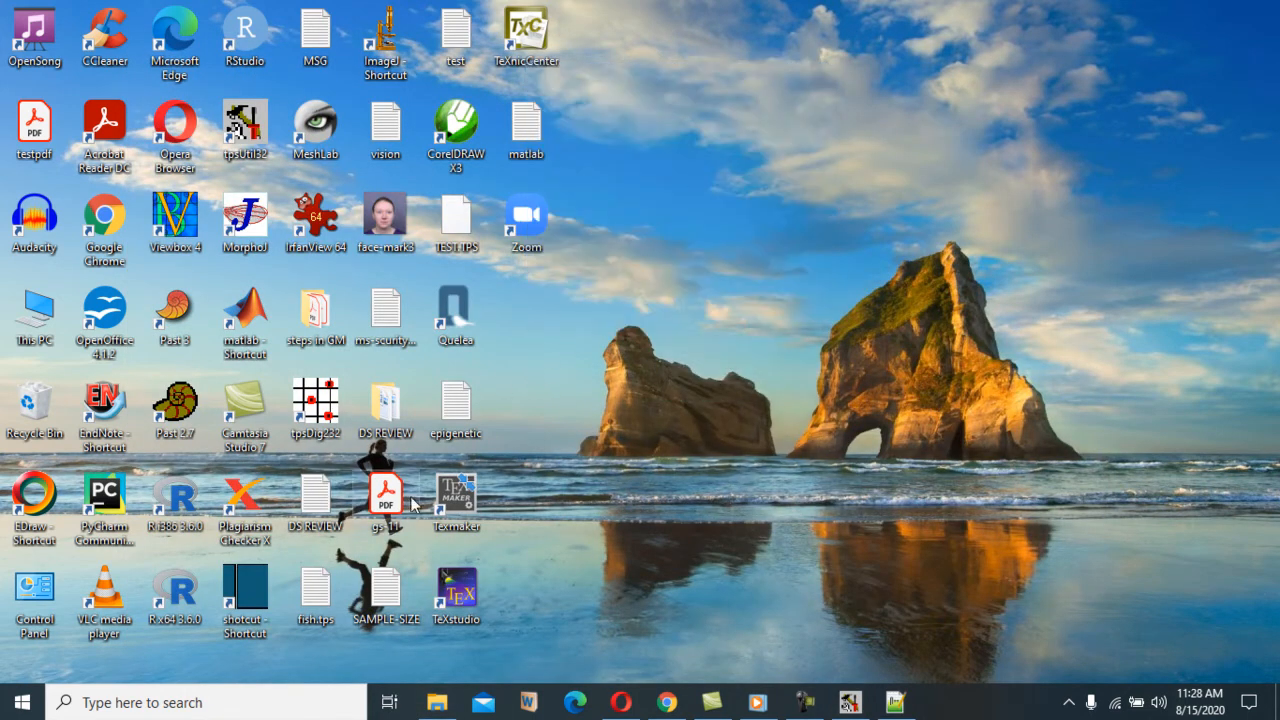
# Step: Launch tpsDig2 and load eyes.TPS from the eye-image folder as the input source
pyautogui.doubleClick(328, 398)
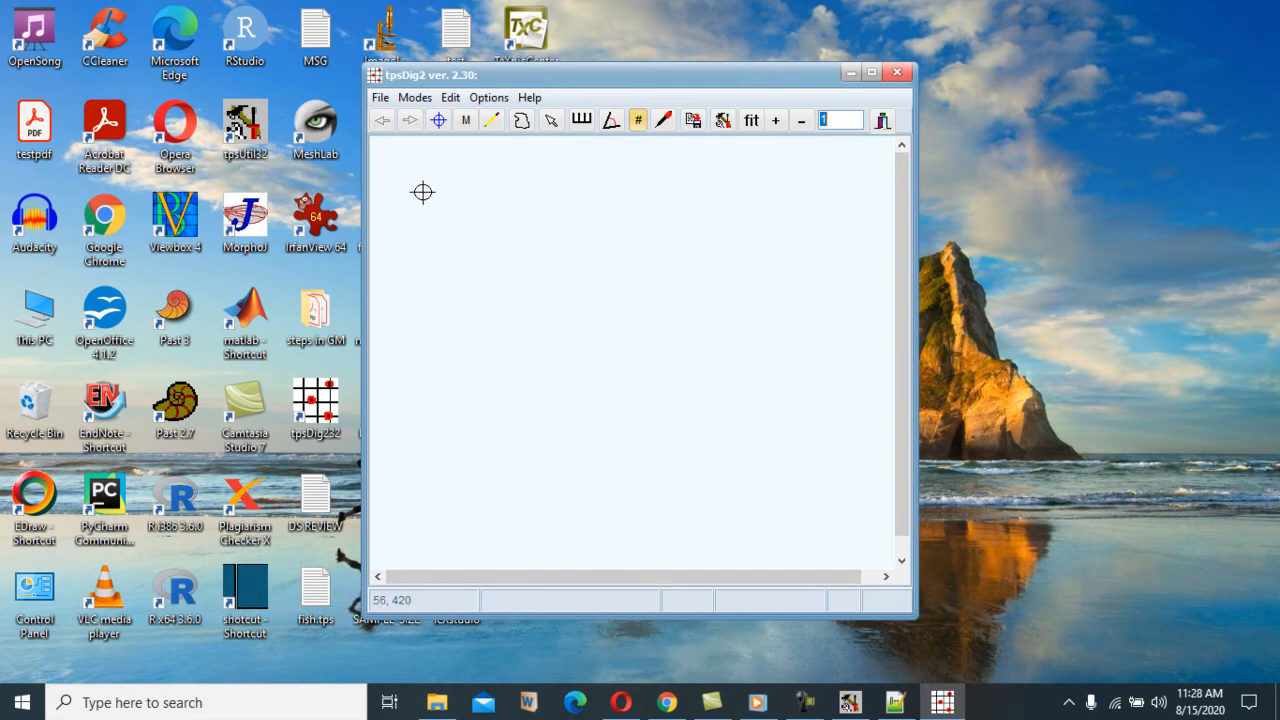
pyautogui.click(384, 99)
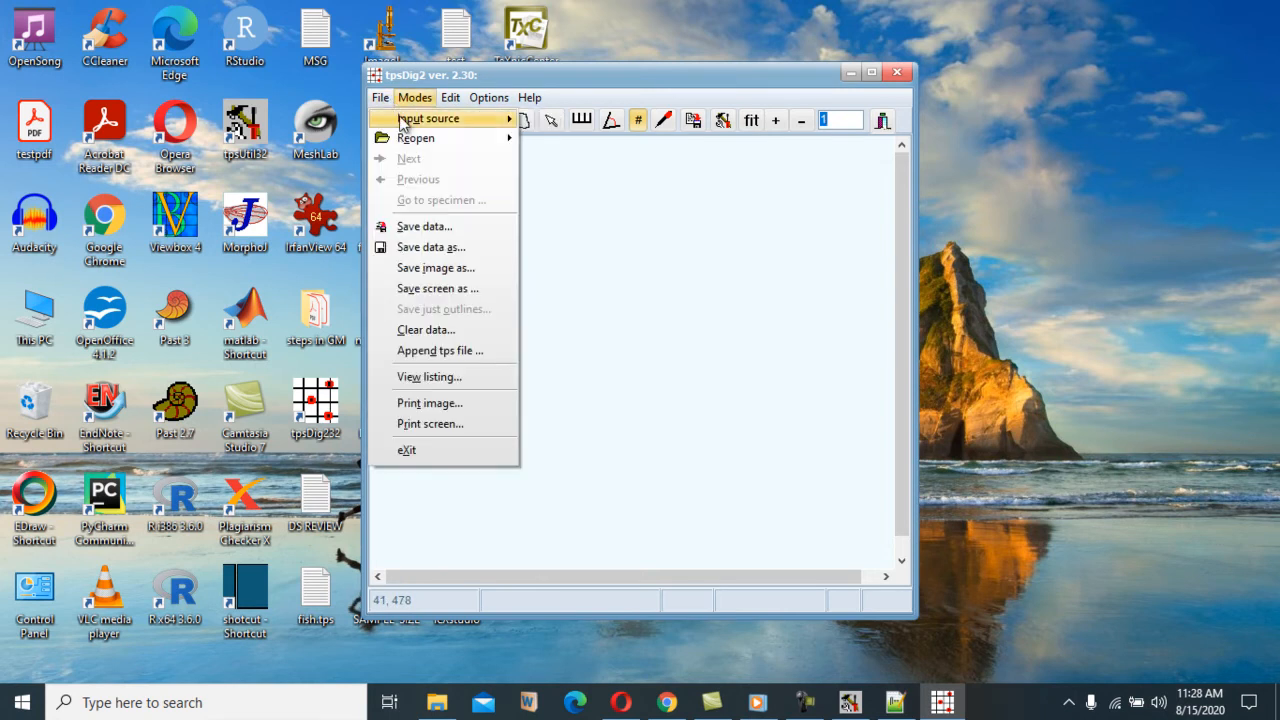
pyautogui.moveTo(400, 120)
pyautogui.click(553, 121)
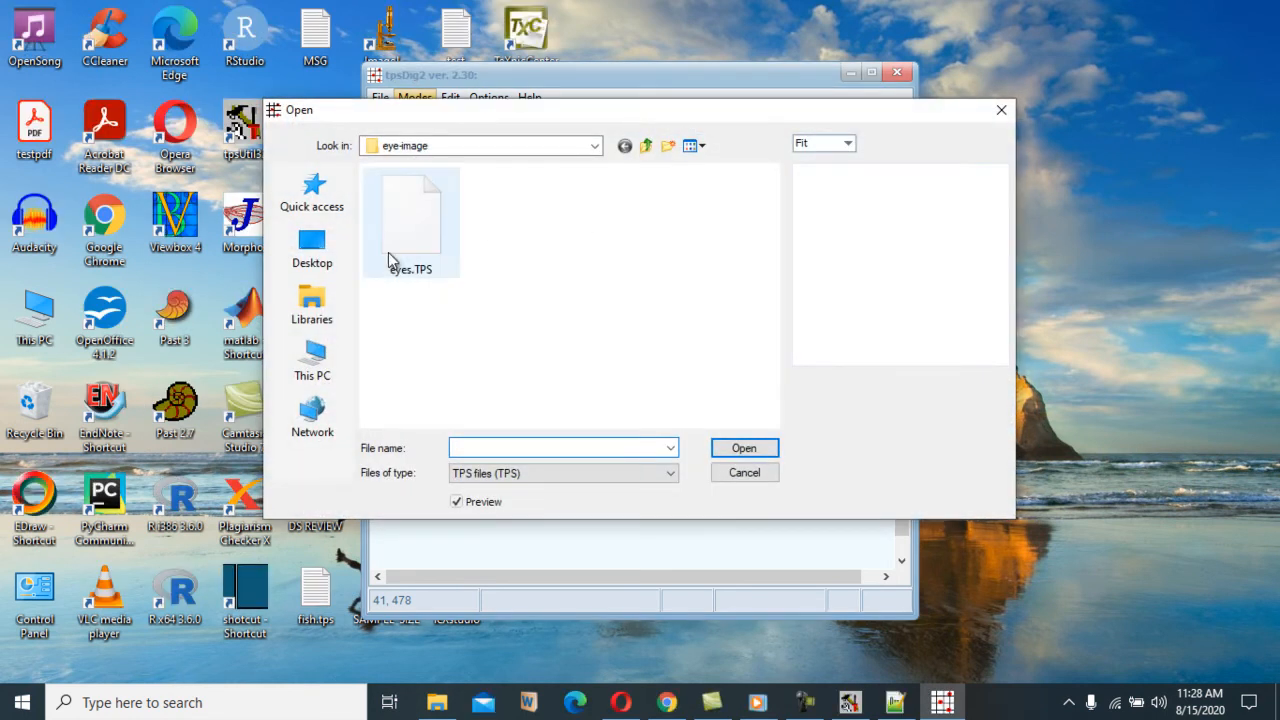
pyautogui.click(395, 255)
pyautogui.click(758, 452)
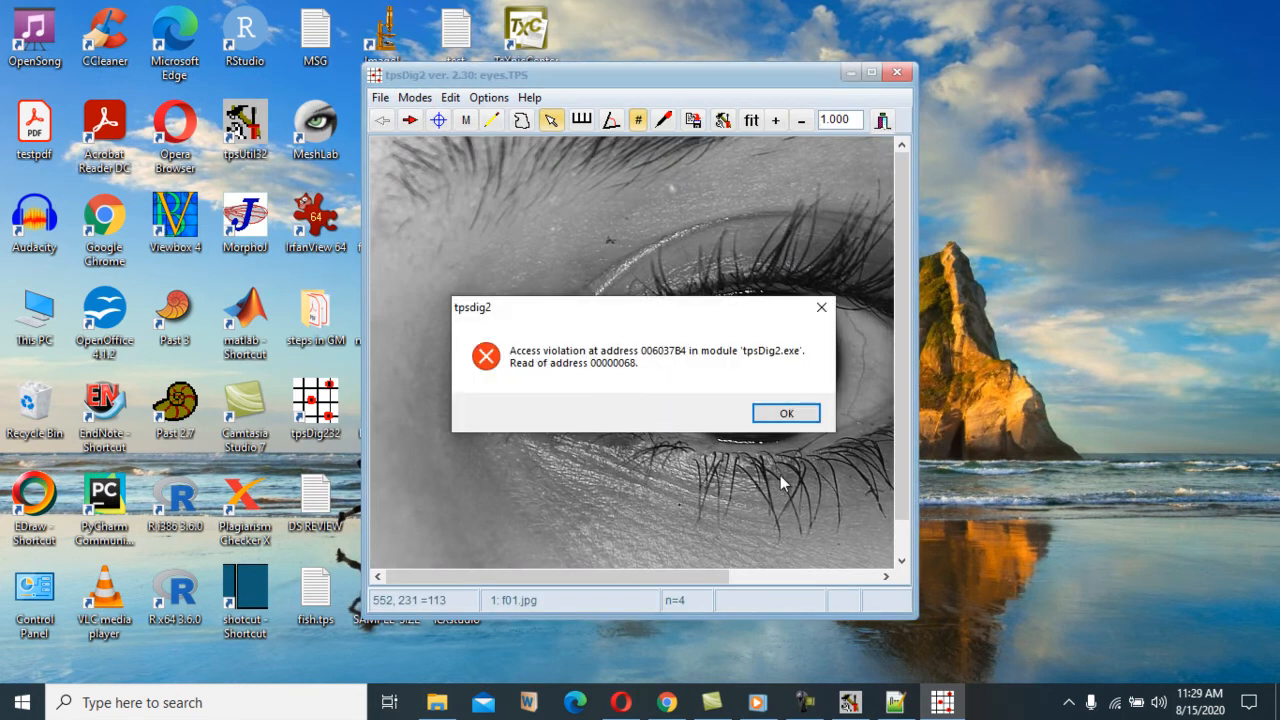
pyautogui.click(790, 414)
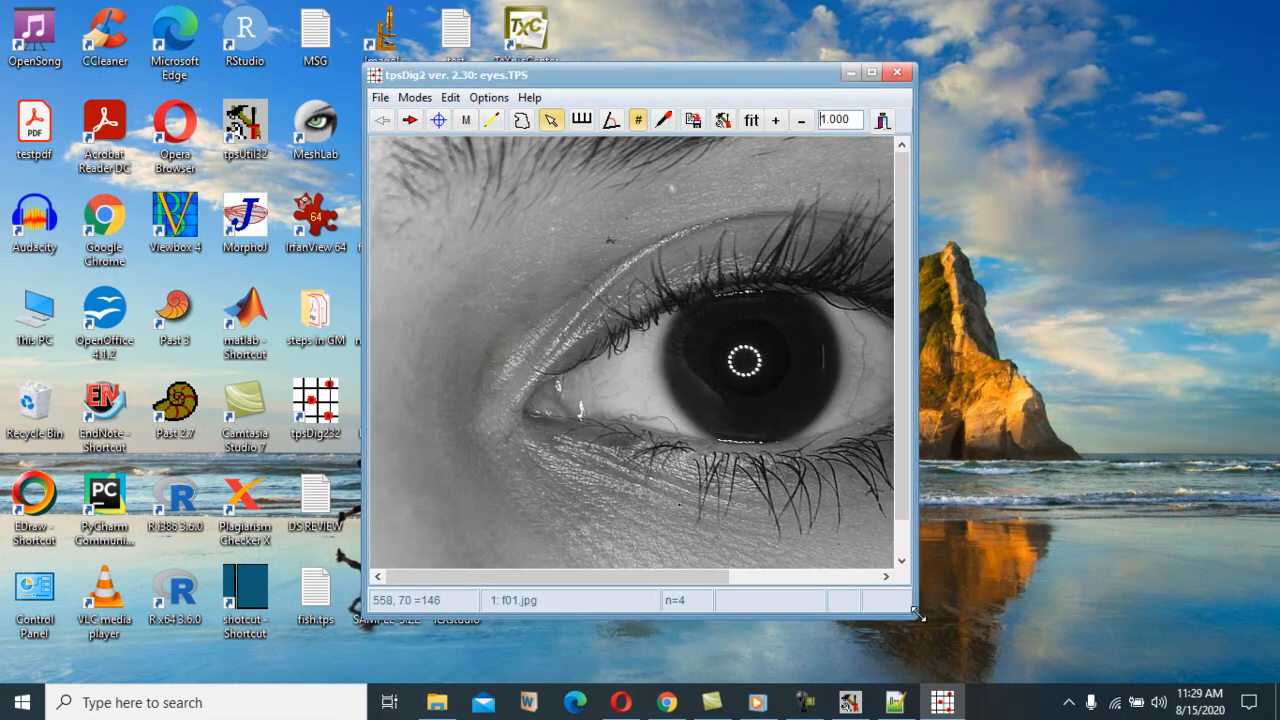
# Step: Draw a five-point curve around the eye opening on f01, from the inner corner over the upper lid, outer corner and lower lid back
pyautogui.moveTo(918, 617); pyautogui.dragTo(1104, 675)
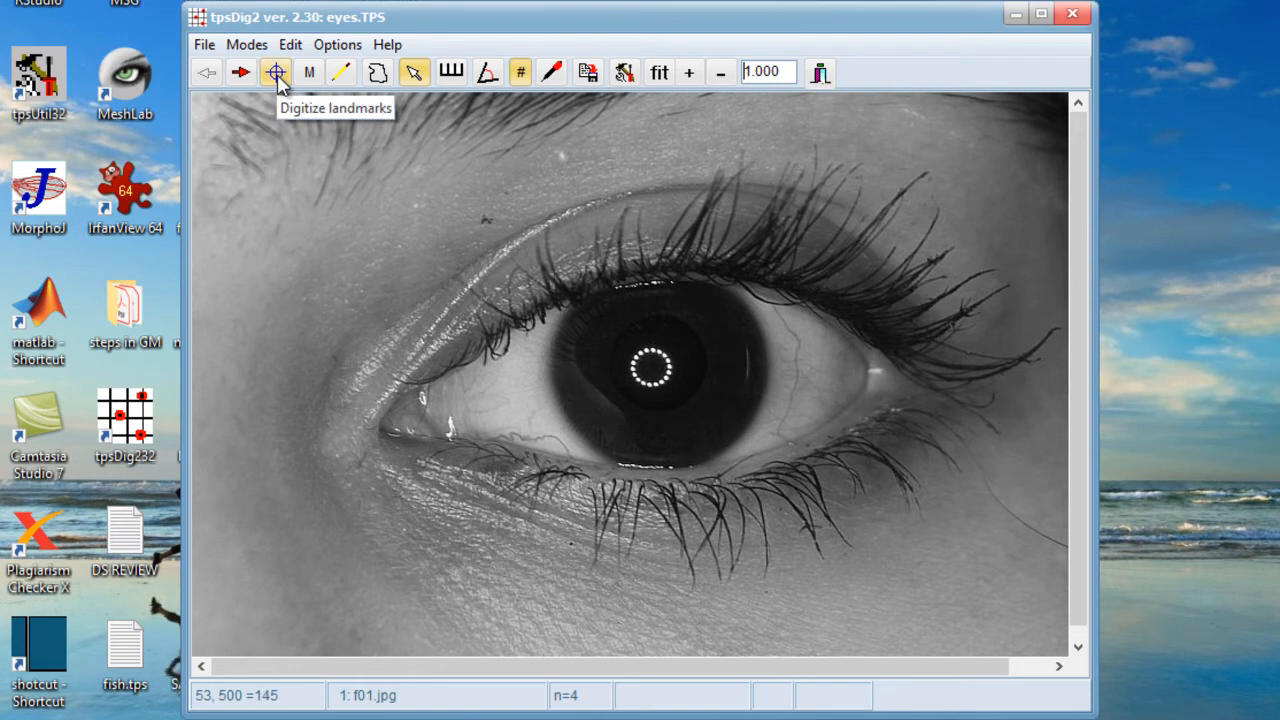
pyautogui.click(342, 73)
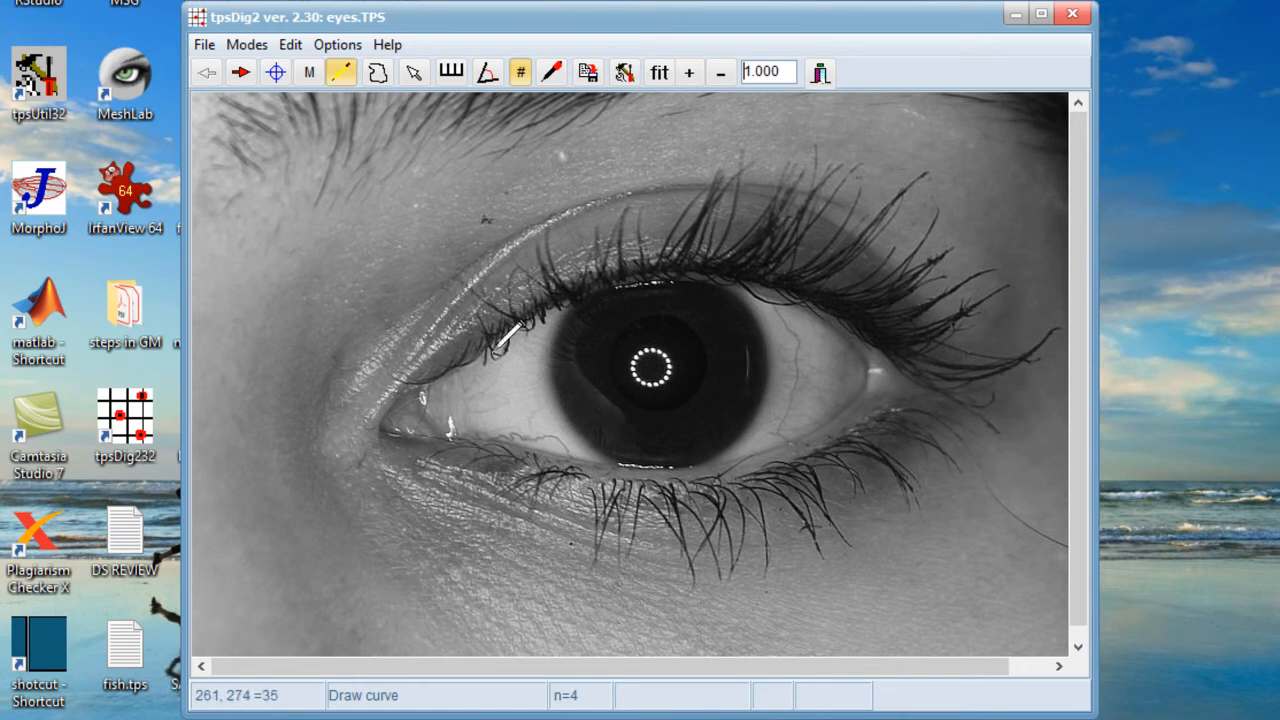
pyautogui.click(381, 430)
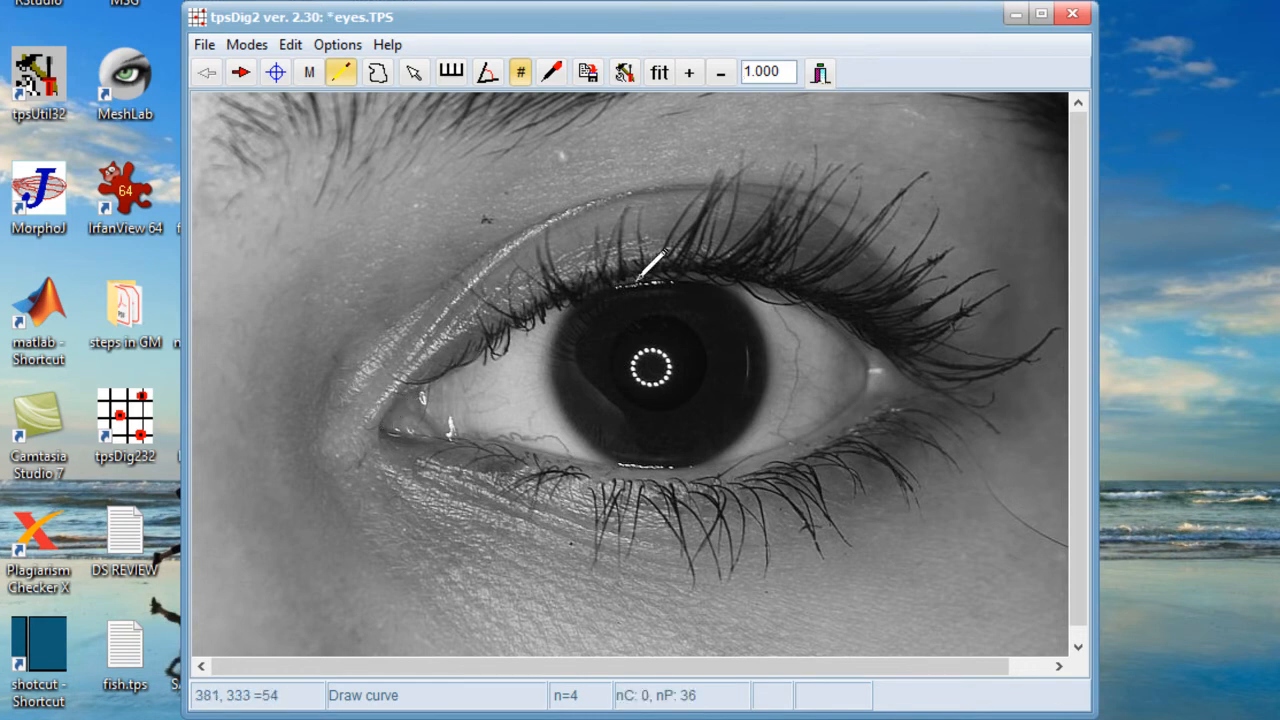
pyautogui.click(667, 257)
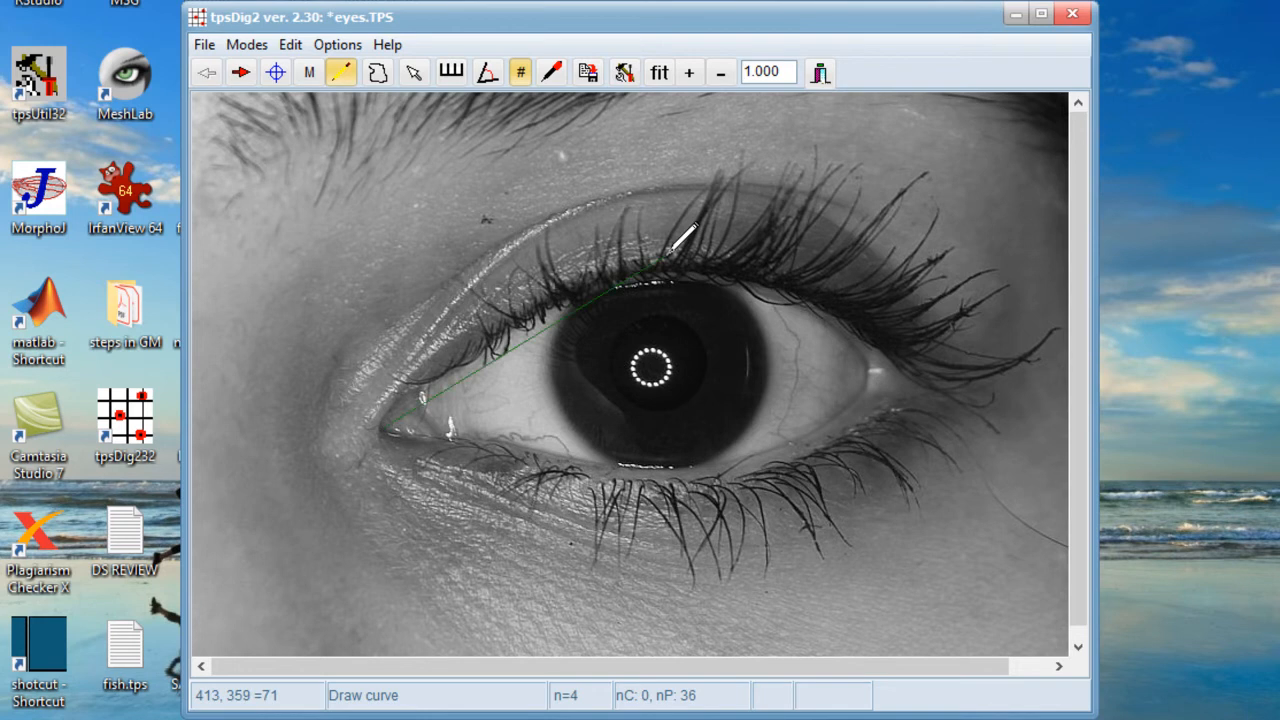
pyautogui.click(898, 368)
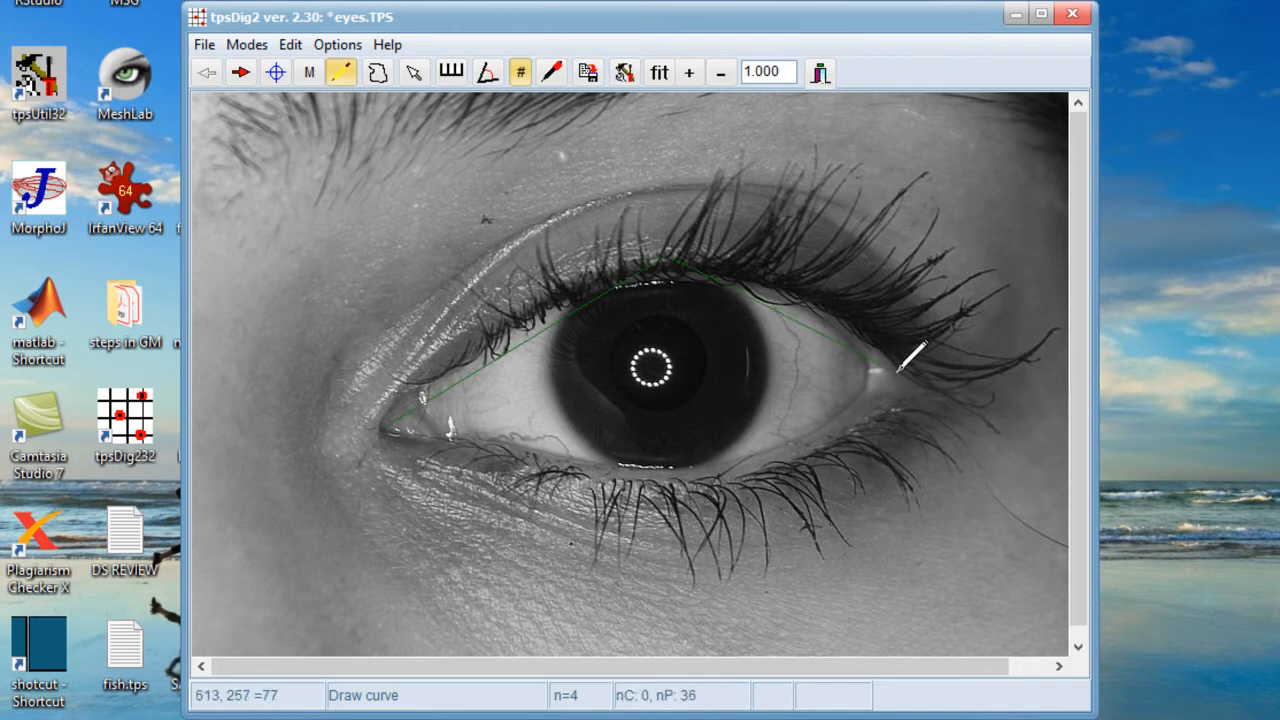
pyautogui.click(692, 472)
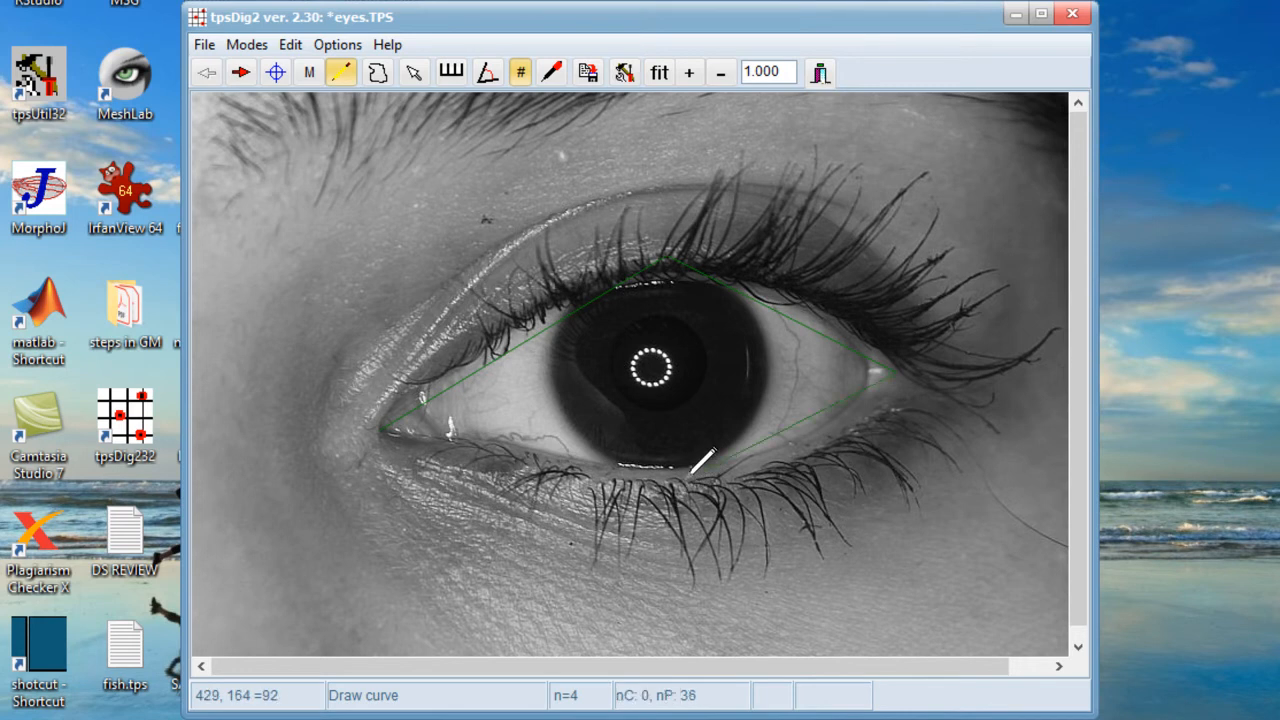
pyautogui.click(401, 412)
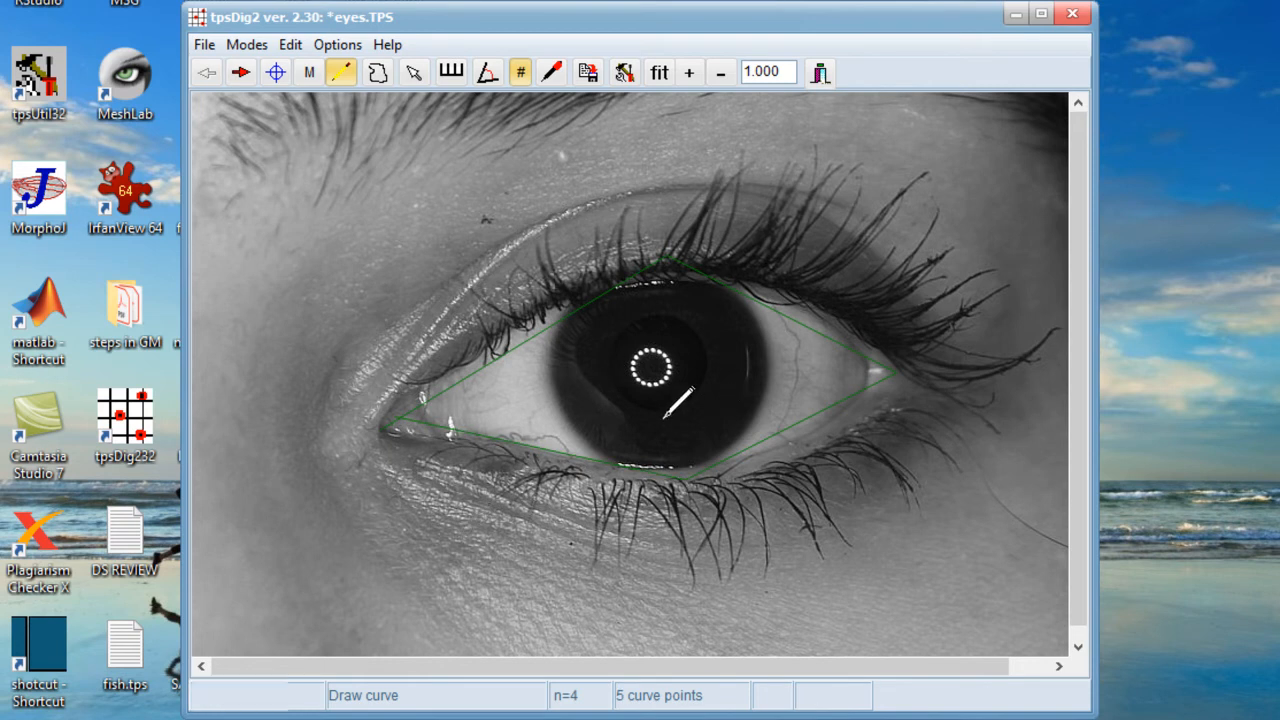
pyautogui.rightClick(518, 344)
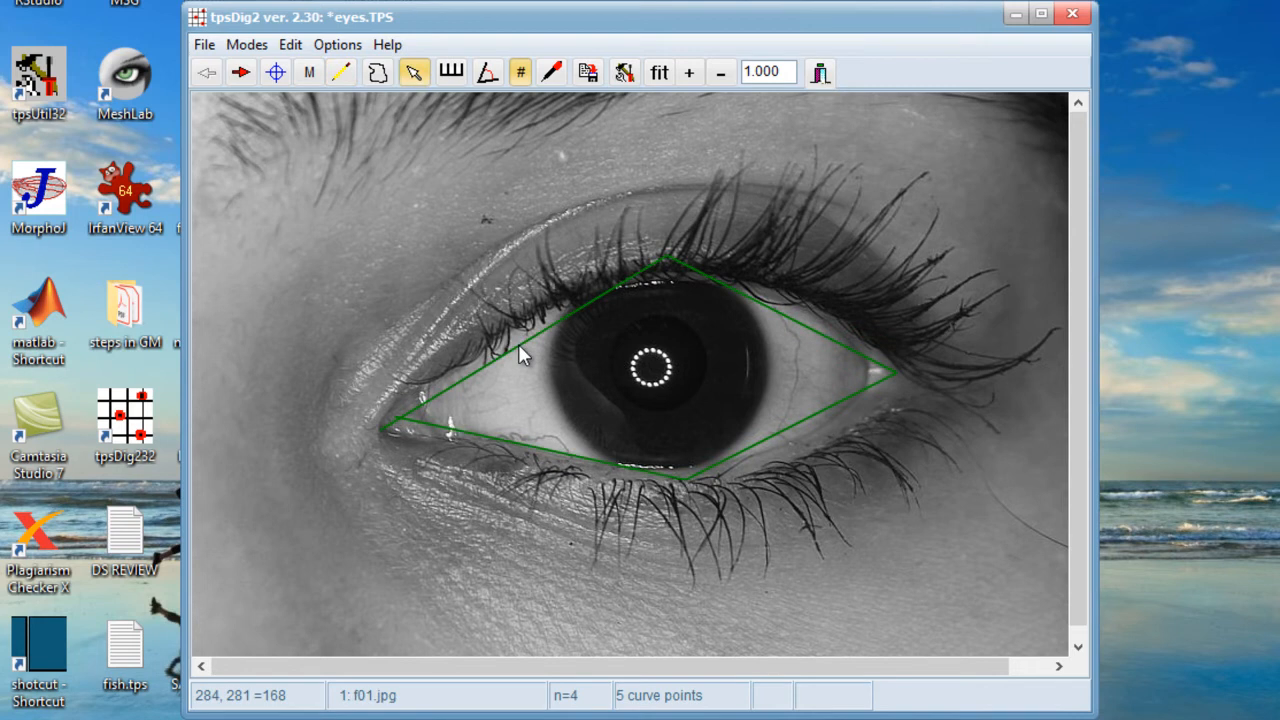
# Step: Resample the eye-outline curve on f01 to 12 points by length
pyautogui.rightClick(518, 344)
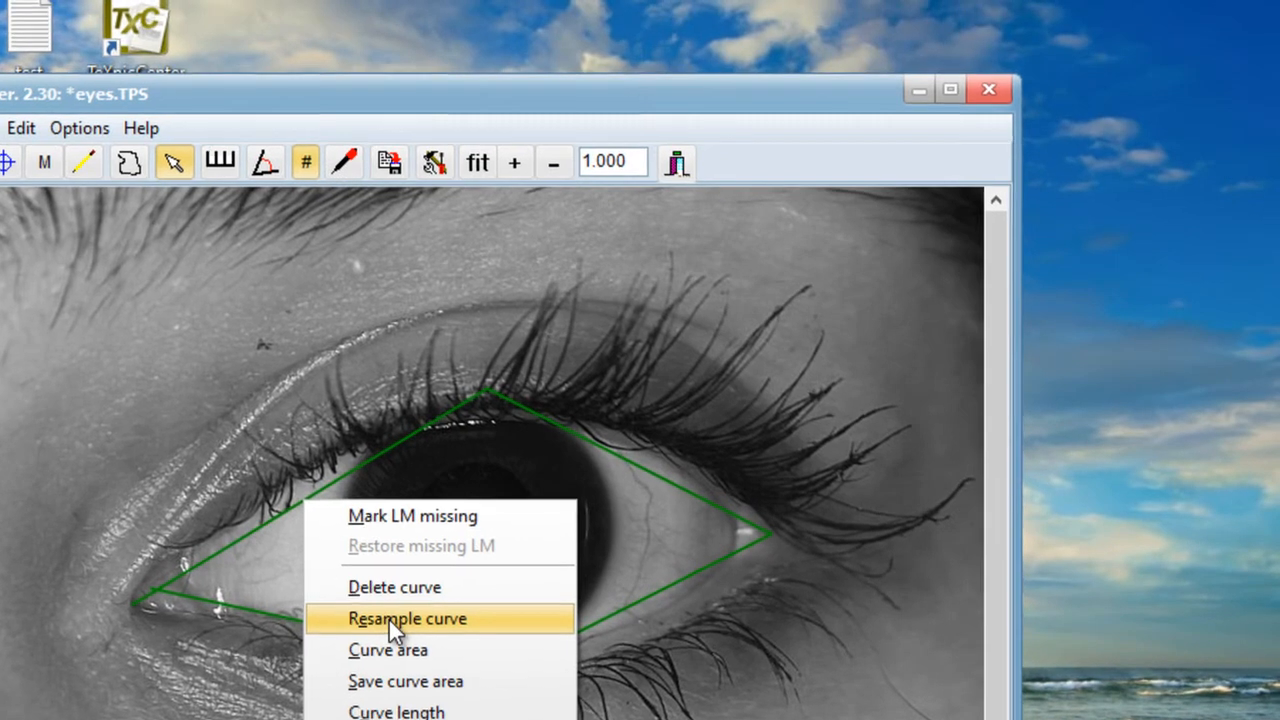
pyautogui.click(592, 445)
pyautogui.moveTo(478, 352); pyautogui.dragTo(889, 196)
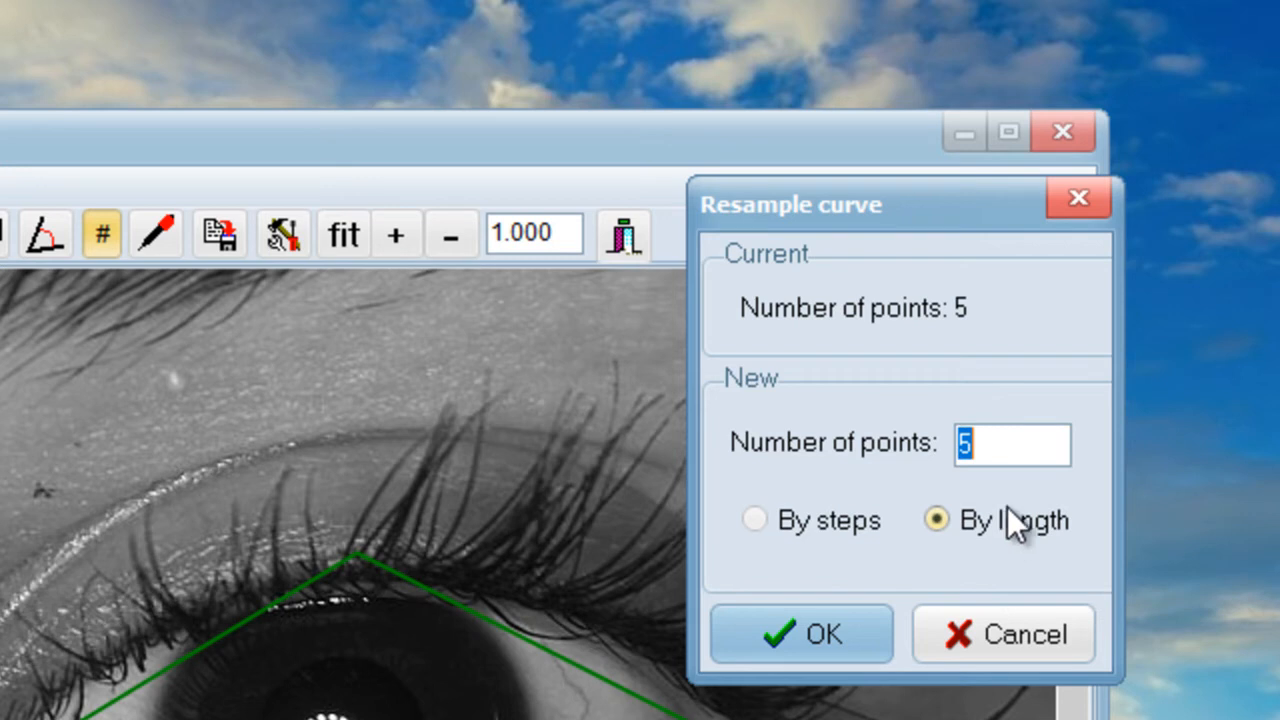
pyautogui.write('12')
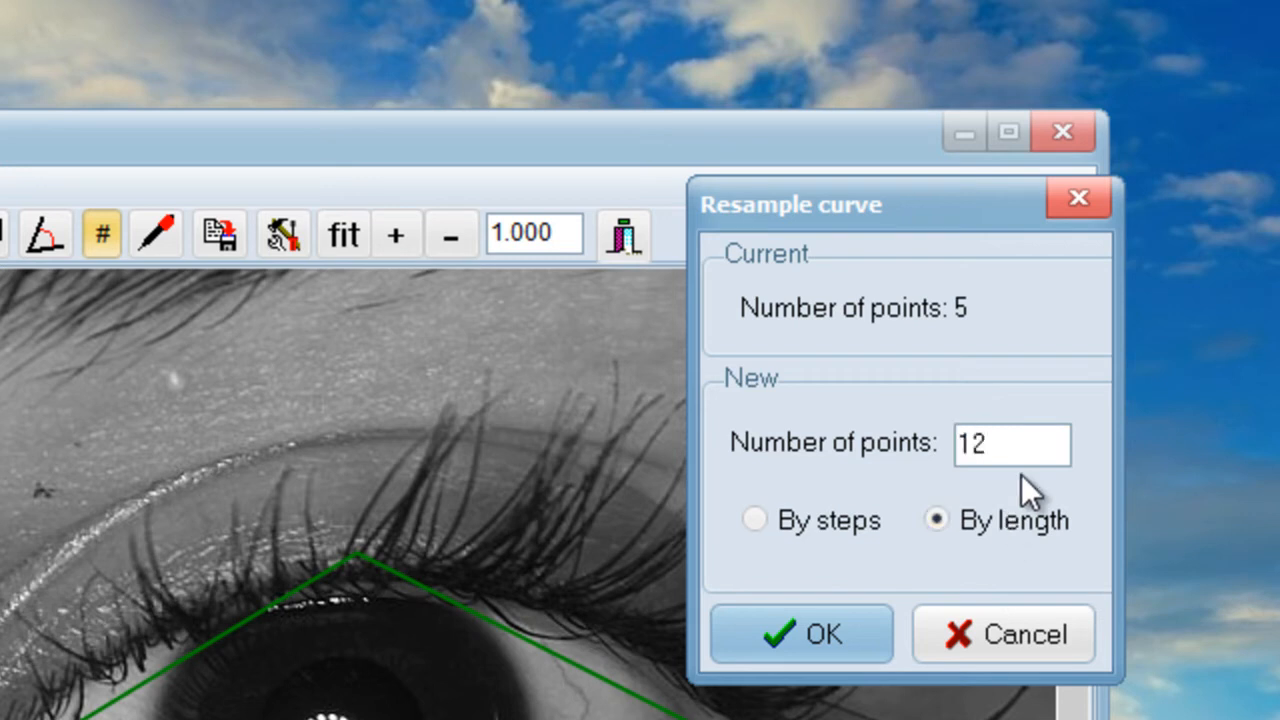
pyautogui.click(799, 639)
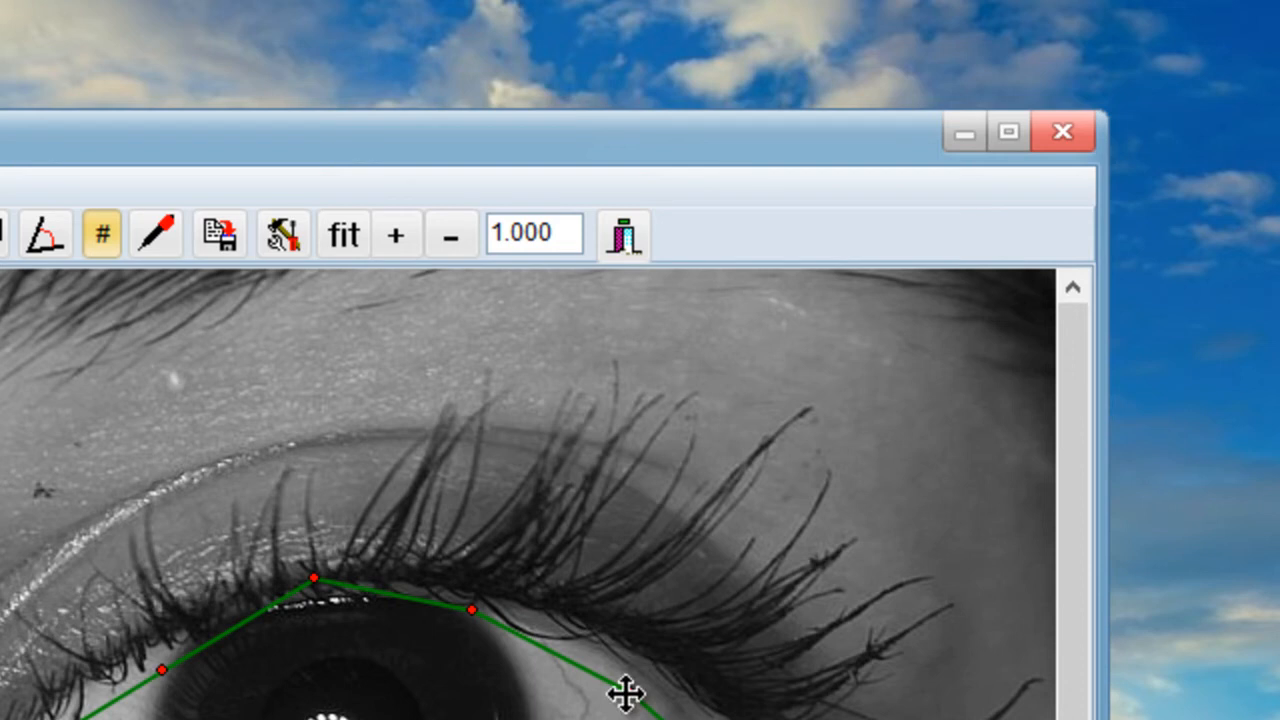
# Step: Reposition the resampled curve points along the upper eyelid so the outline follows the edge of the eye opening
pyautogui.moveTo(625, 692); pyautogui.dragTo(640, 660)
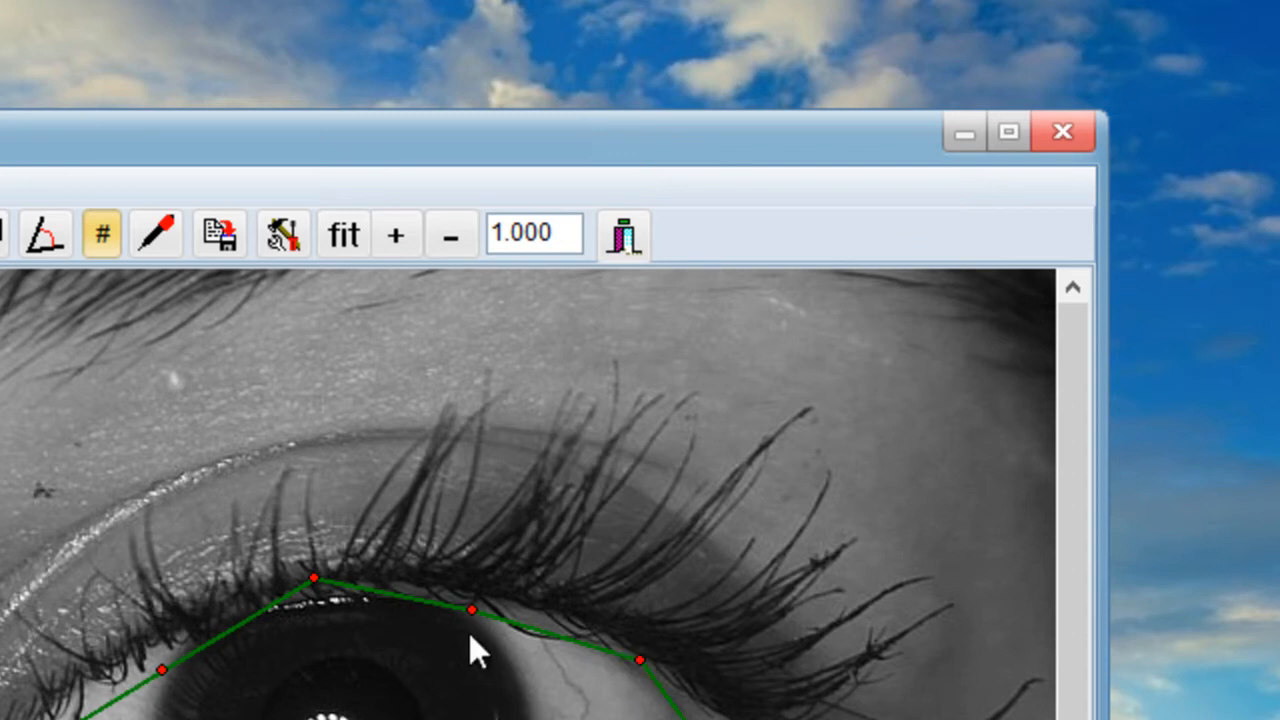
pyautogui.moveTo(467, 614); pyautogui.dragTo(471, 587)
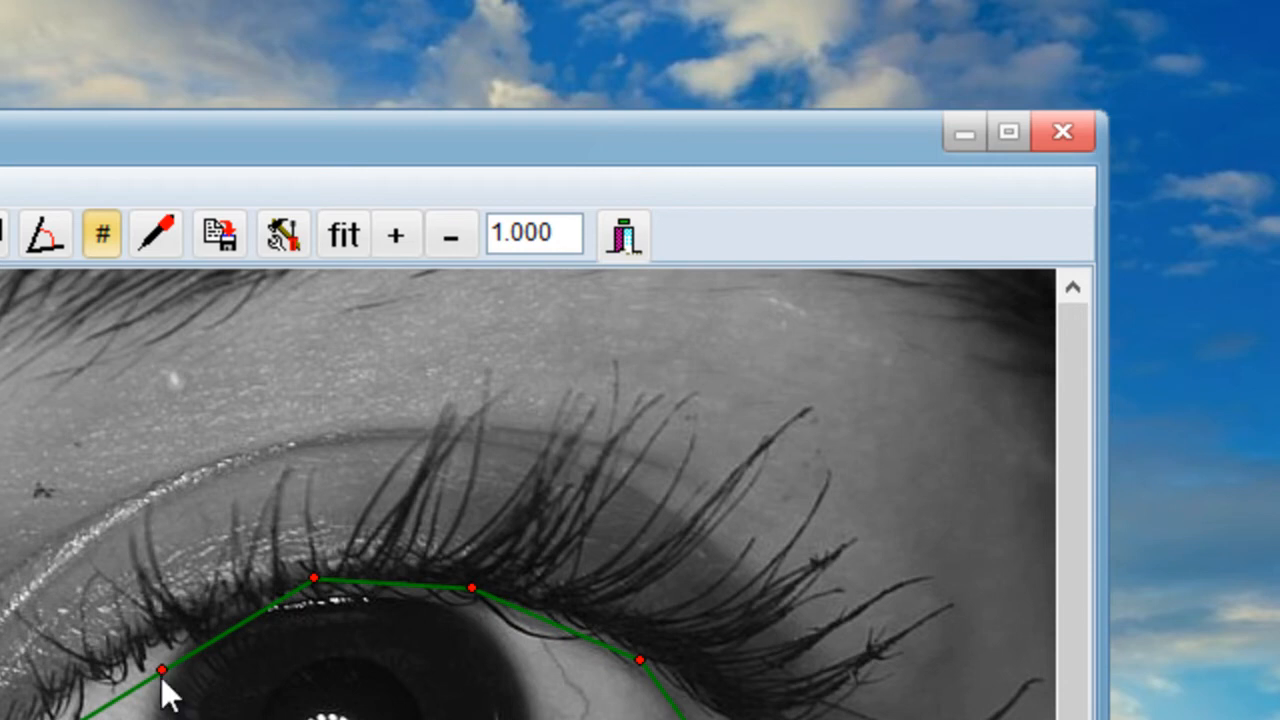
pyautogui.moveTo(159, 671); pyautogui.dragTo(140, 645)
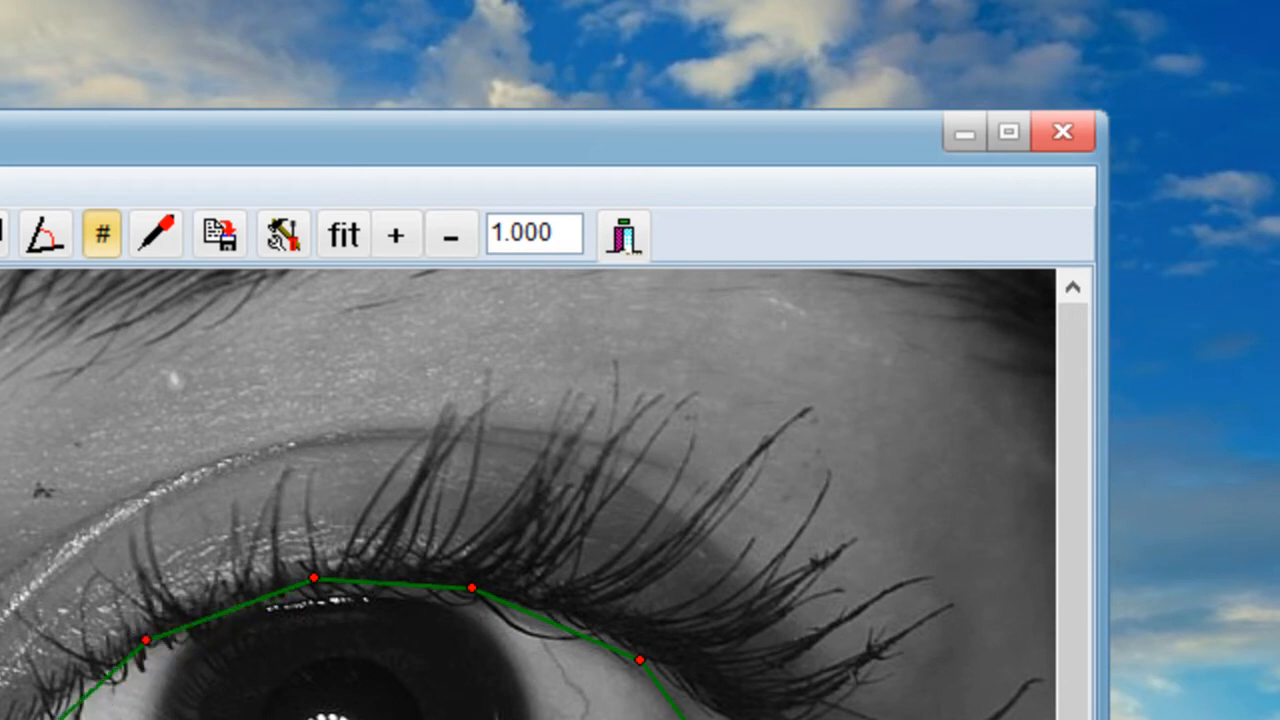
pyautogui.moveTo(59, 719); pyautogui.dragTo(38, 719)
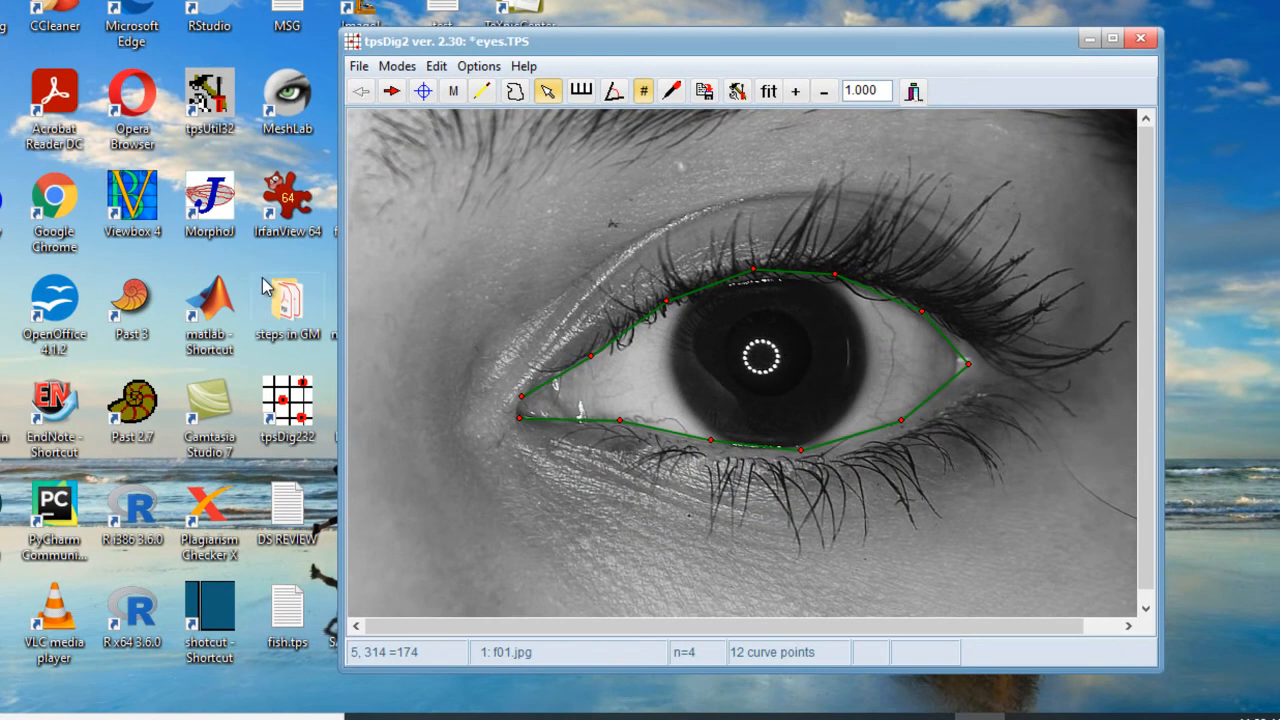
# Step: Save the digitized curve data as eyes-temp in the eye-image folder
pyautogui.click(358, 66)
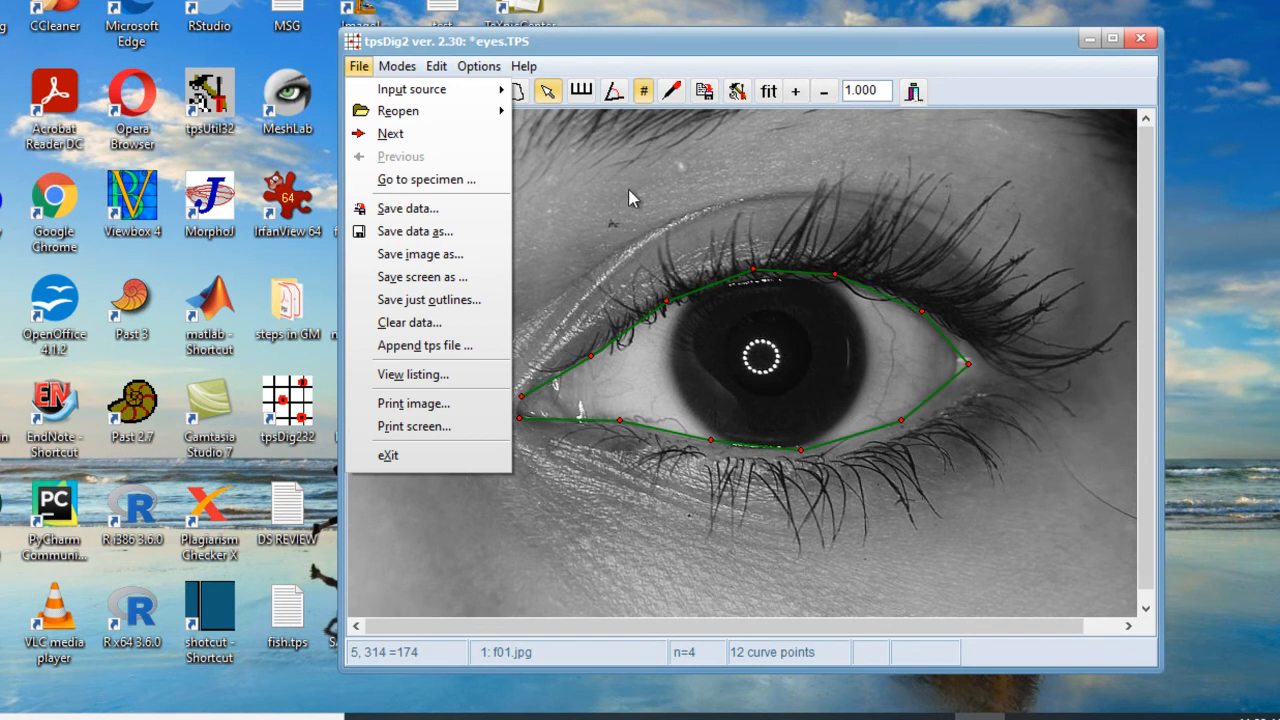
pyautogui.click(692, 45)
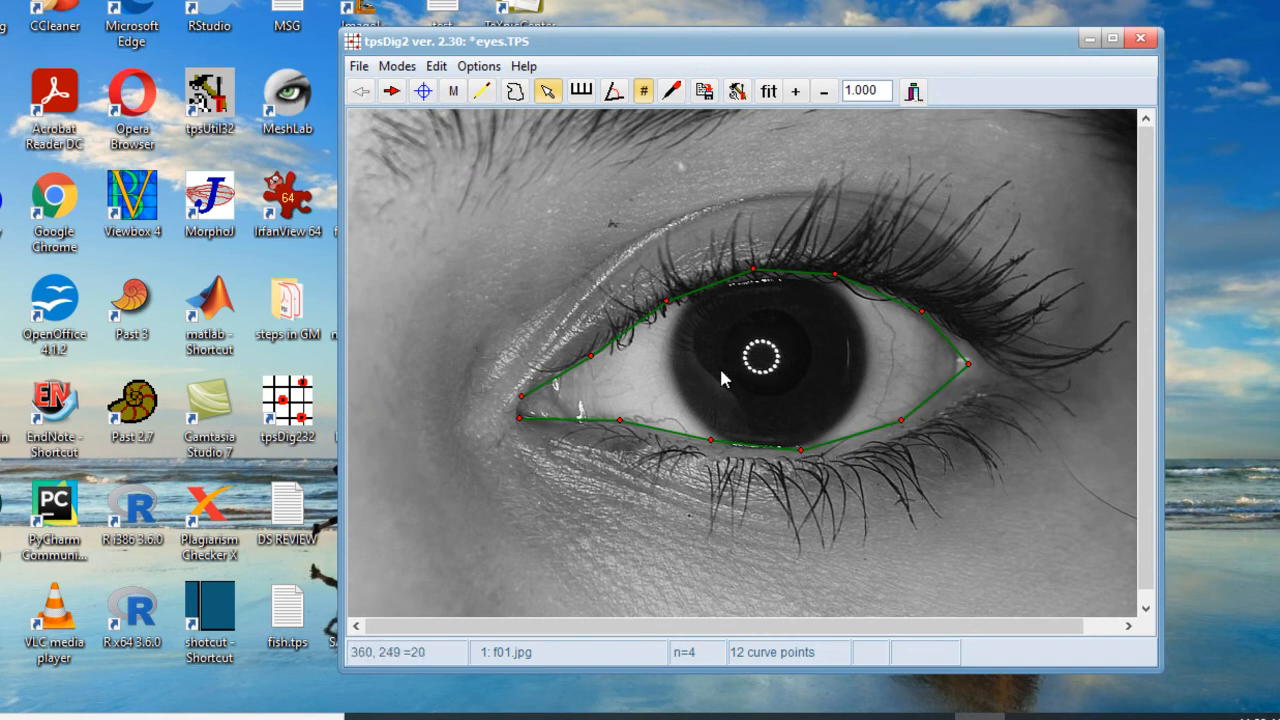
pyautogui.click(360, 67)
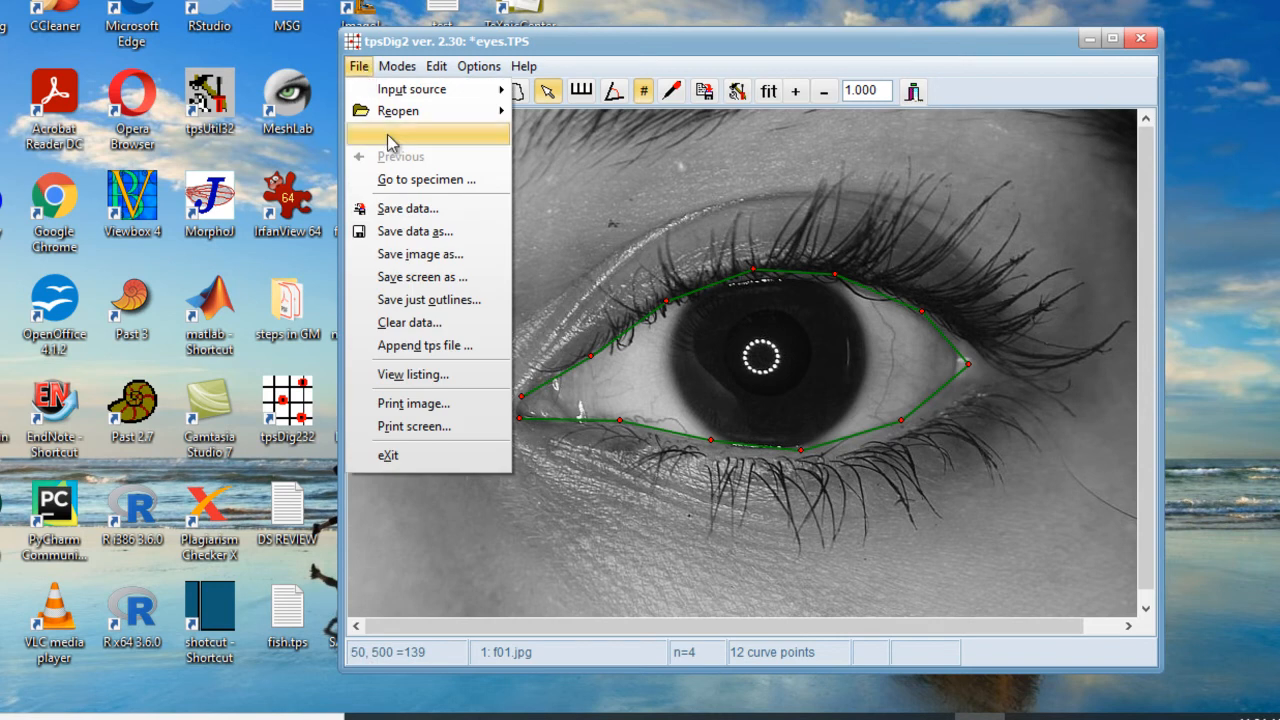
pyautogui.click(420, 208)
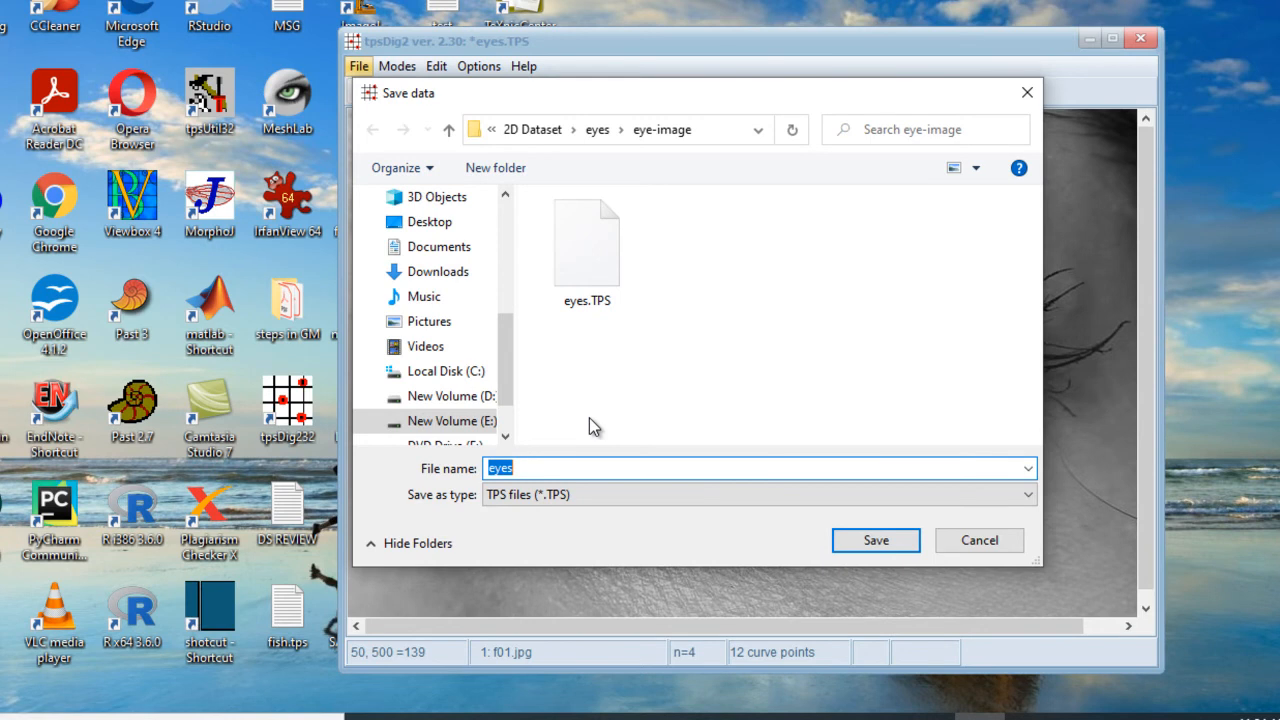
pyautogui.press('End')
pyautogui.write('-temp')
pyautogui.click(874, 541)
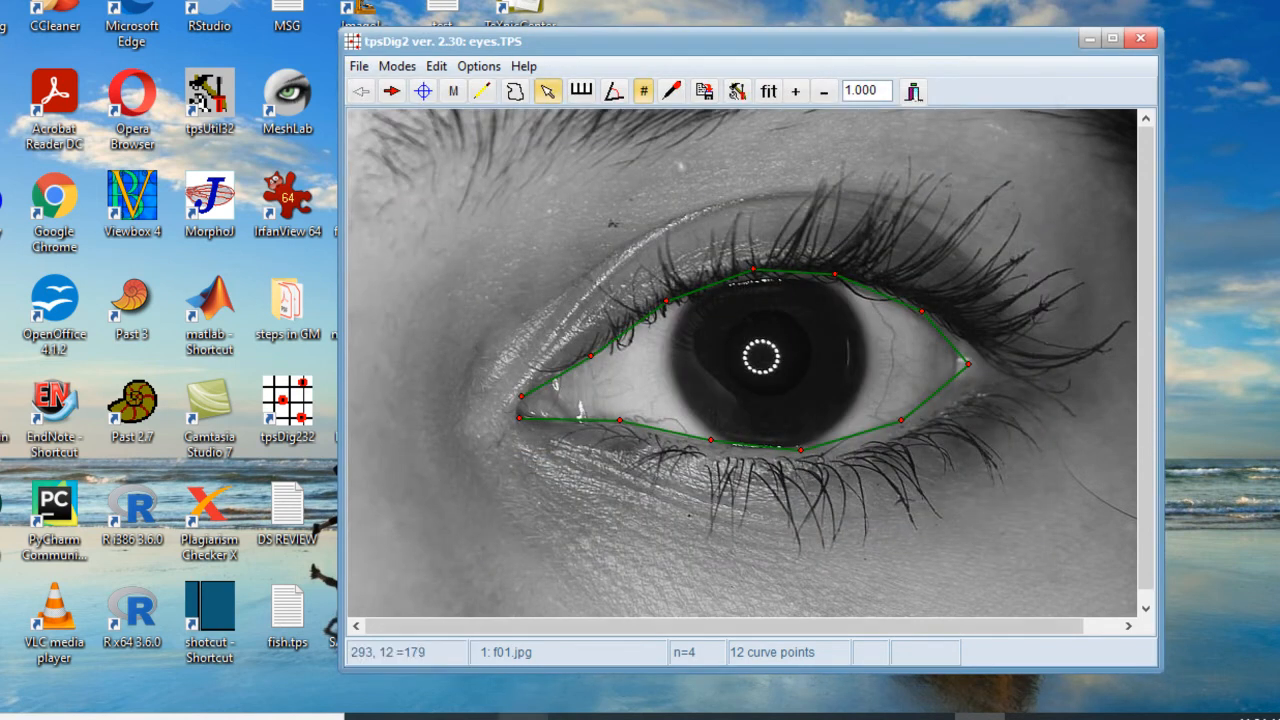
# Step: Open eyes-temp.TPS from the eye-image folder in Notepad++, examine its curve and image entries, and return to the folder
pyautogui.click(422, 717)
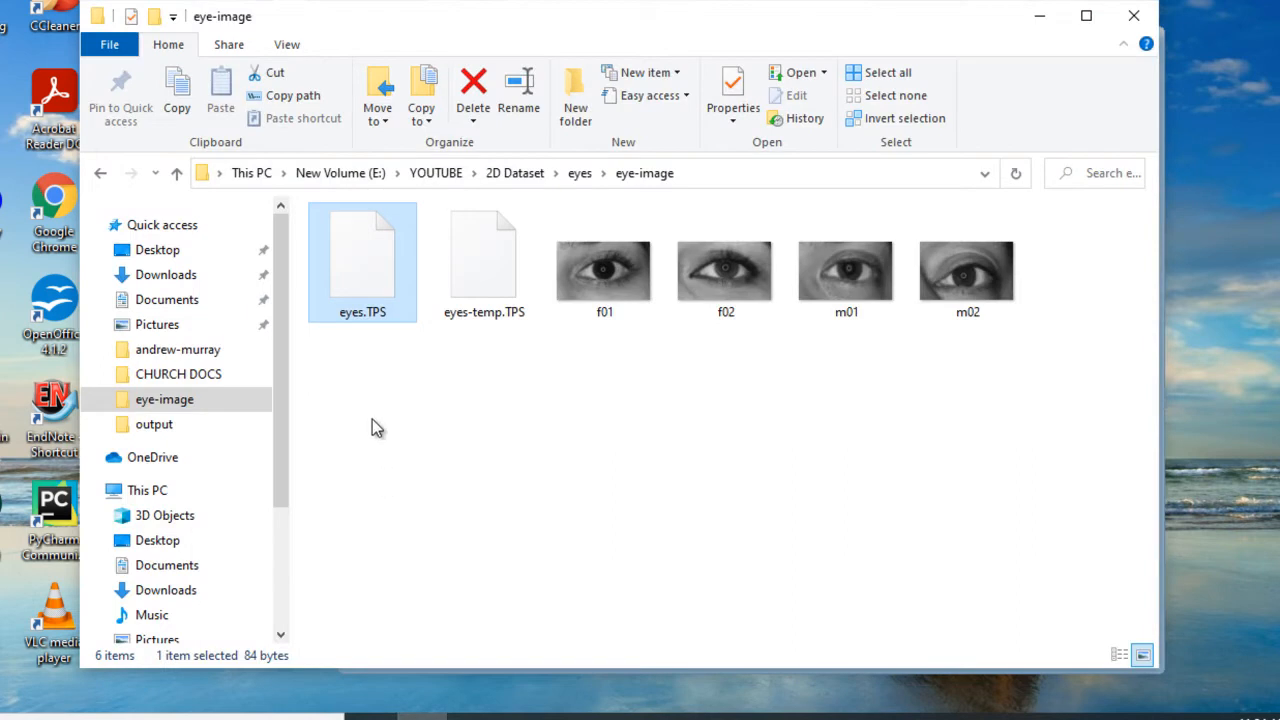
pyautogui.click(477, 293)
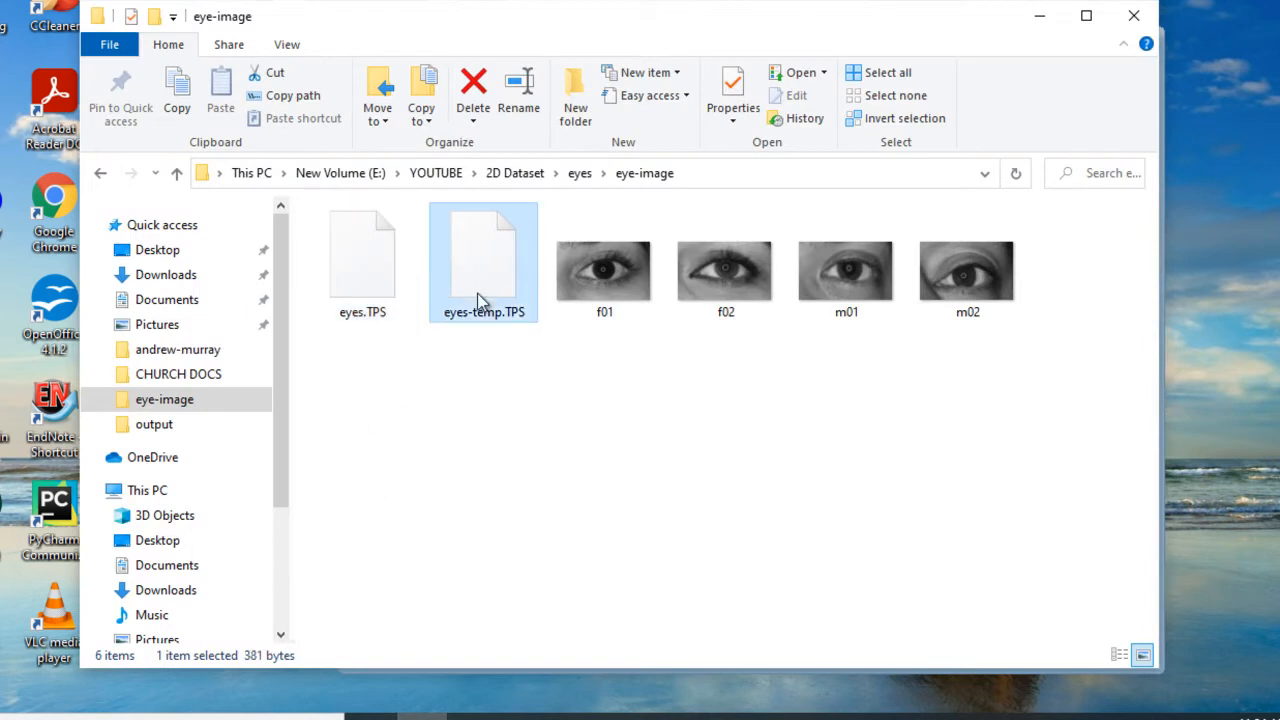
pyautogui.rightClick(477, 293)
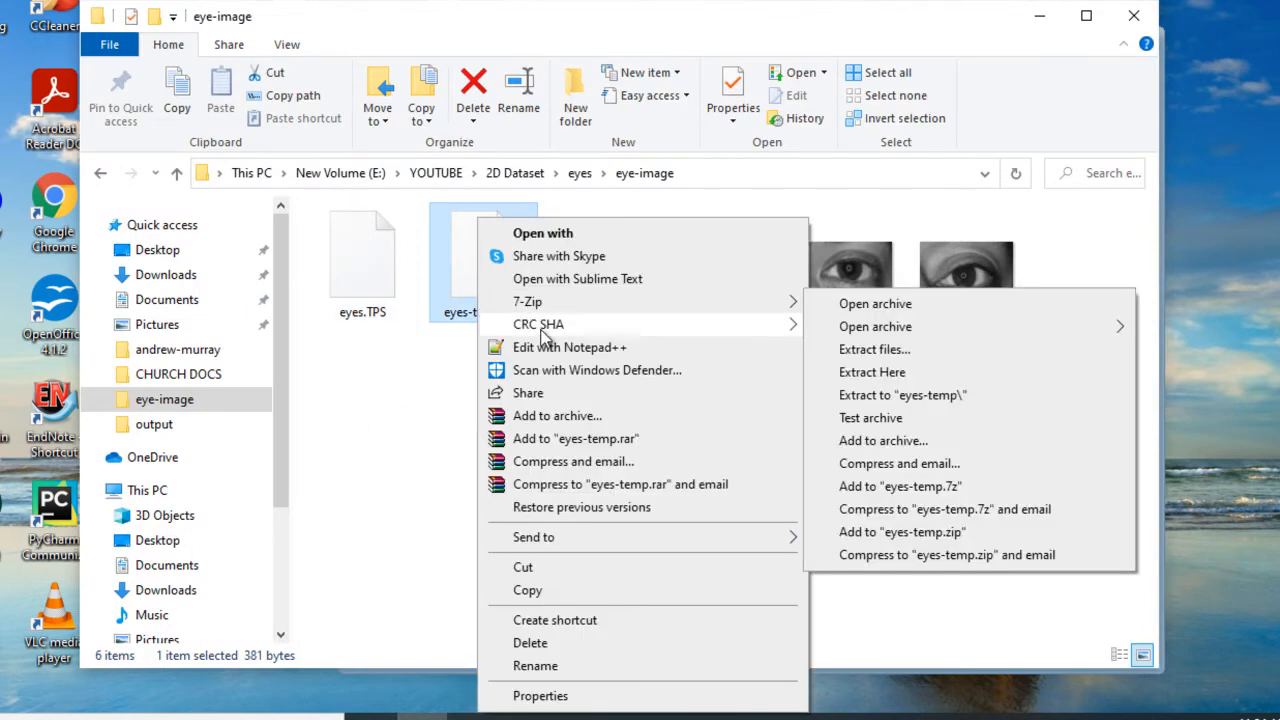
pyautogui.click(562, 347)
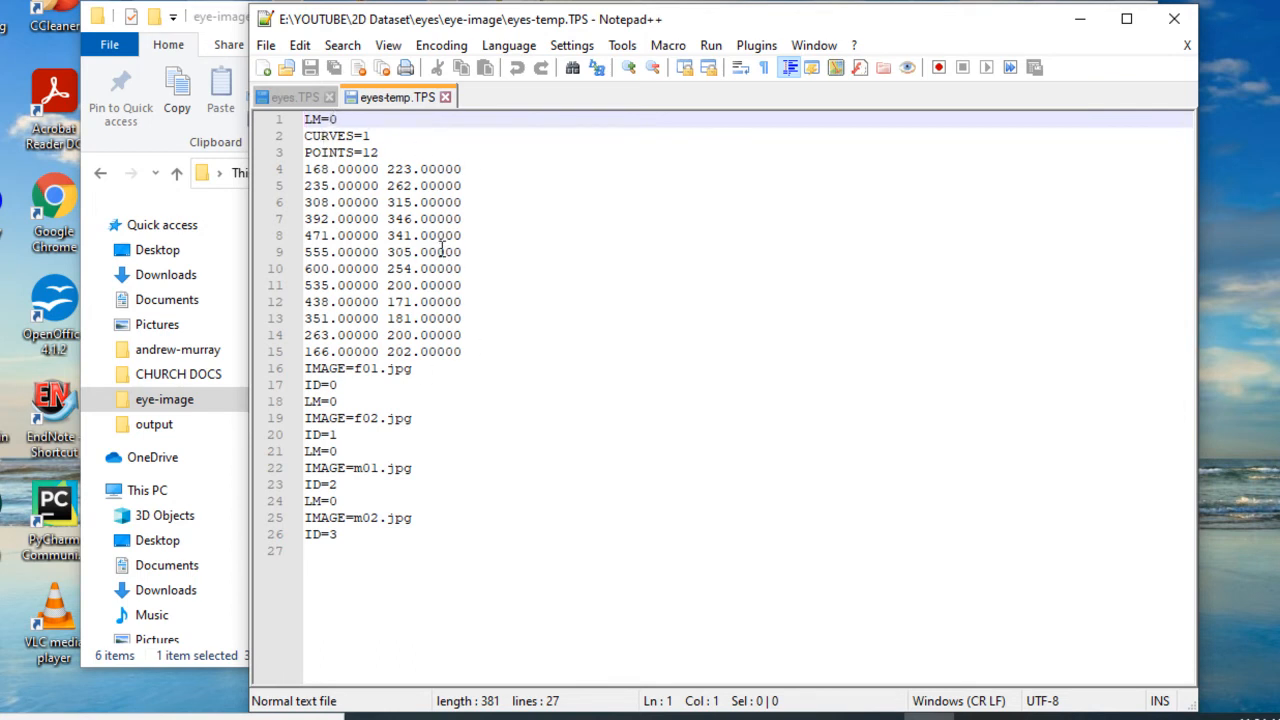
pyautogui.click(1186, 46)
pyautogui.click(1089, 28)
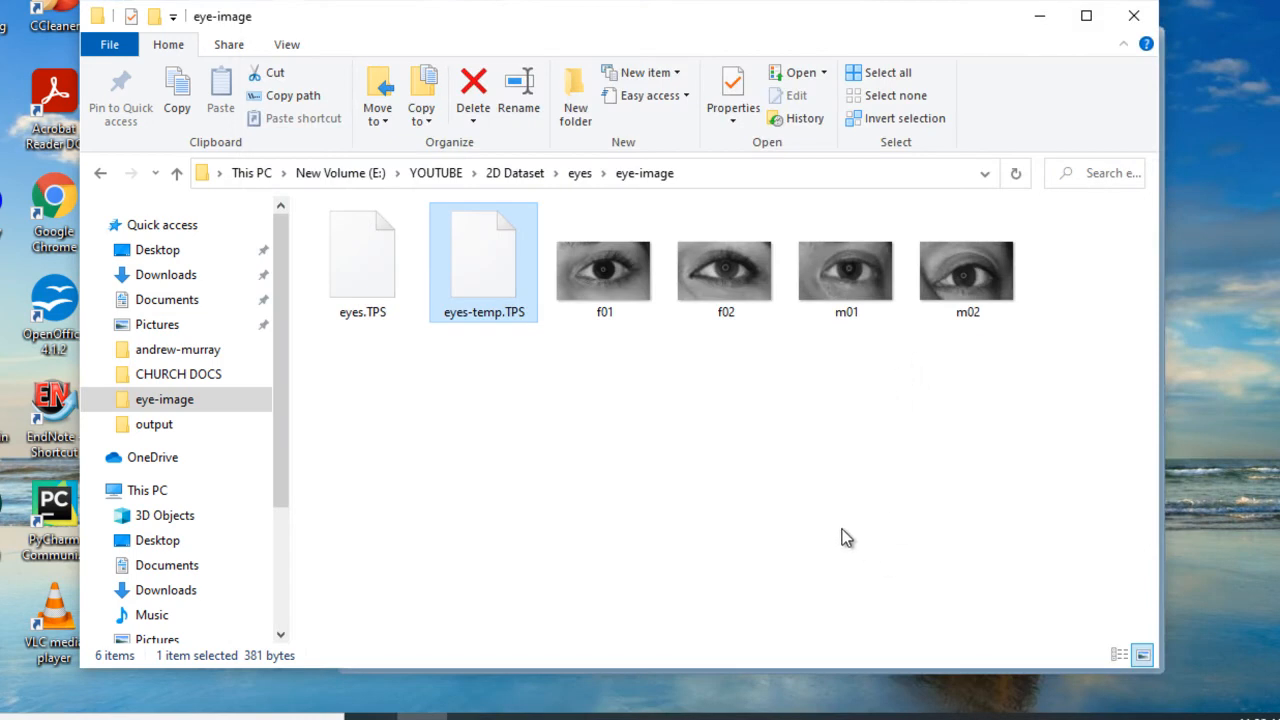
# Step: Reopen eyes-temp.TPS in Notepad++, delete the f02, m01 and m02 entries after f01's ID line, and save and close the file
pyautogui.rightClick(497, 316)
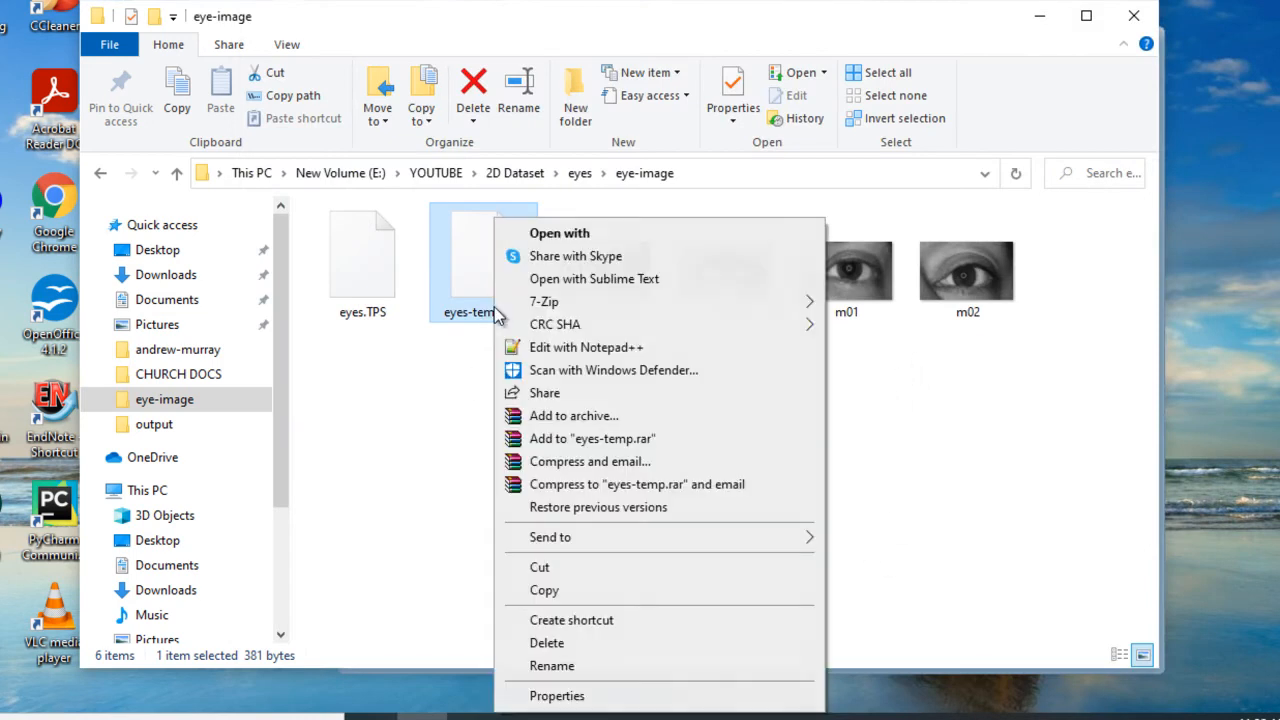
pyautogui.click(590, 349)
pyautogui.moveTo(306, 370); pyautogui.dragTo(429, 500)
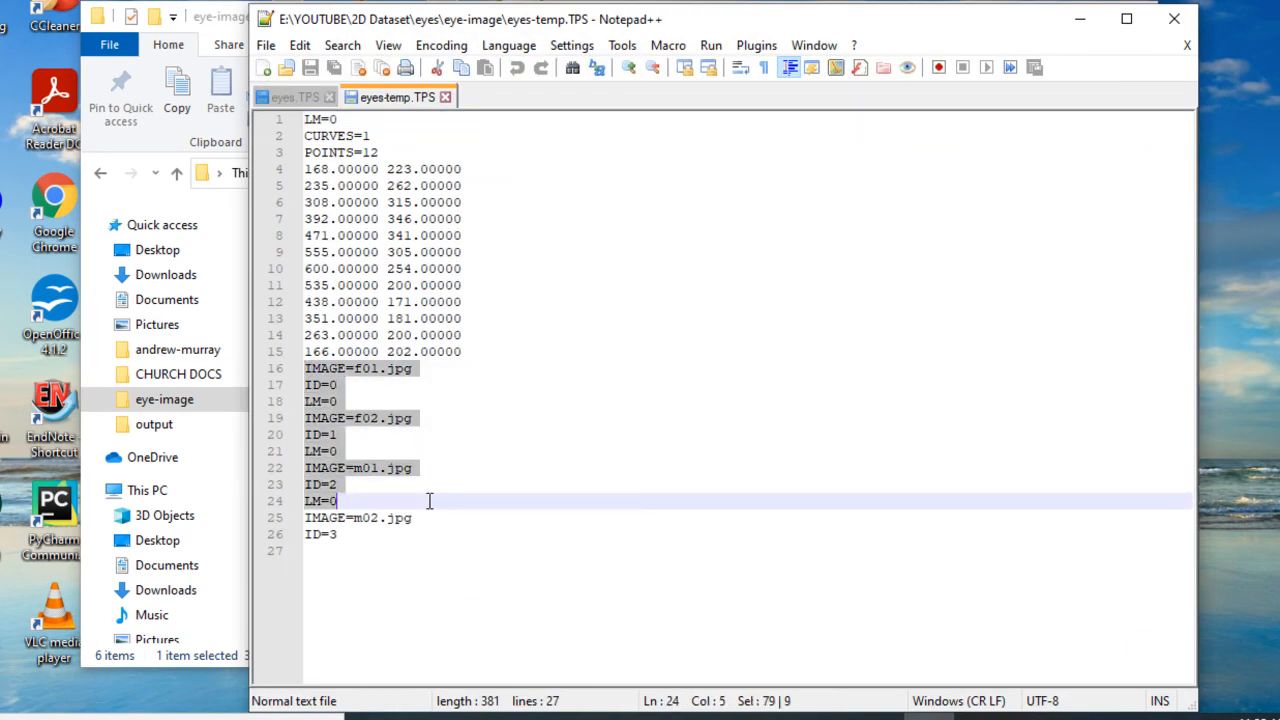
pyautogui.click(451, 464)
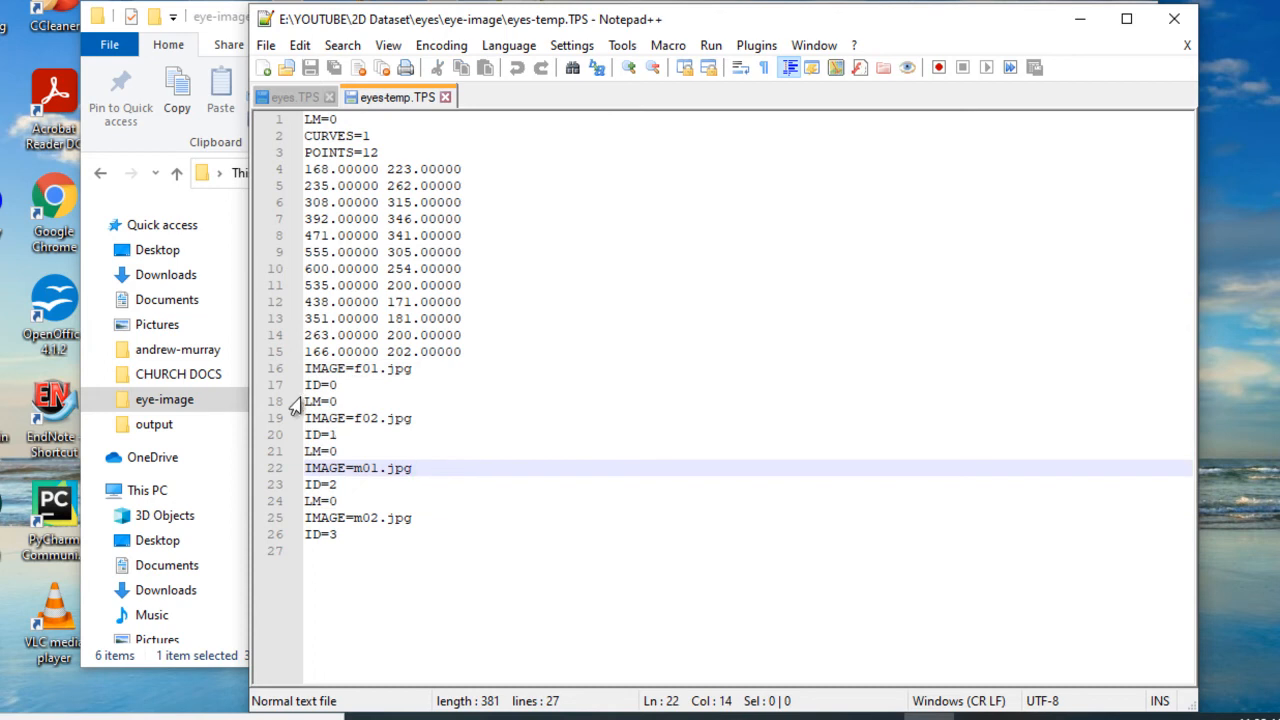
pyautogui.moveTo(308, 392); pyautogui.dragTo(432, 536)
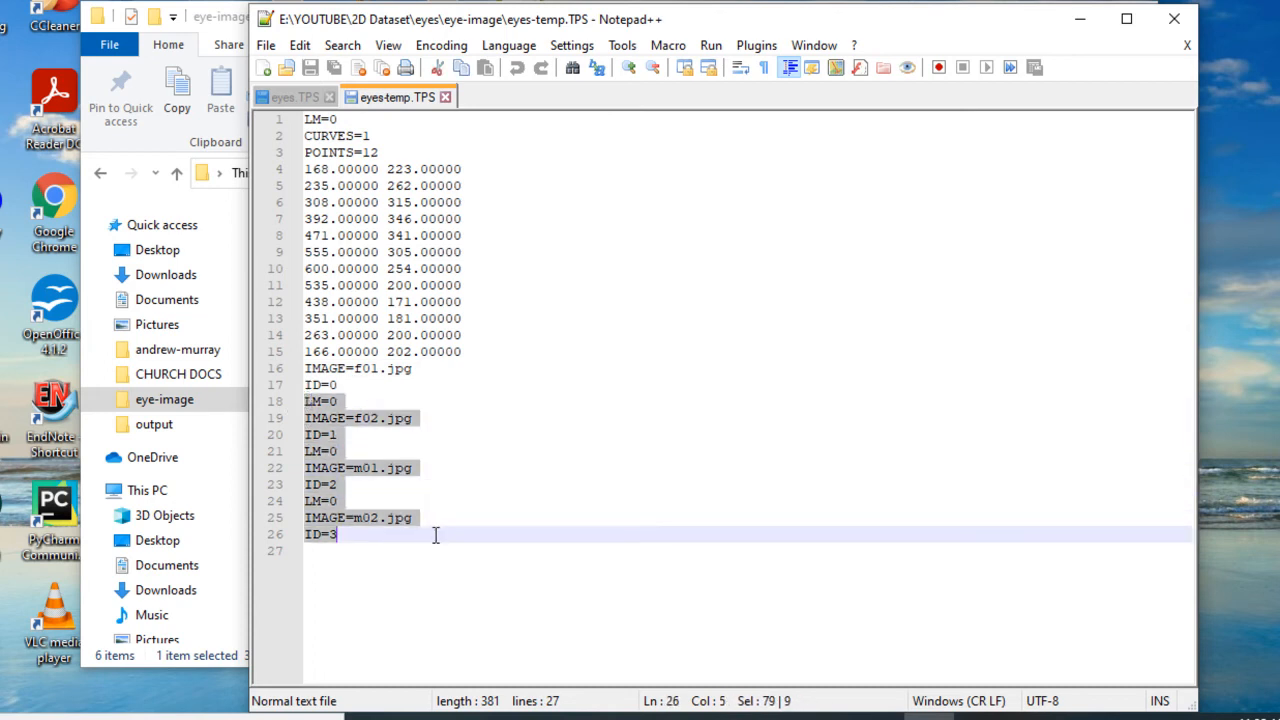
pyautogui.press('Delete')
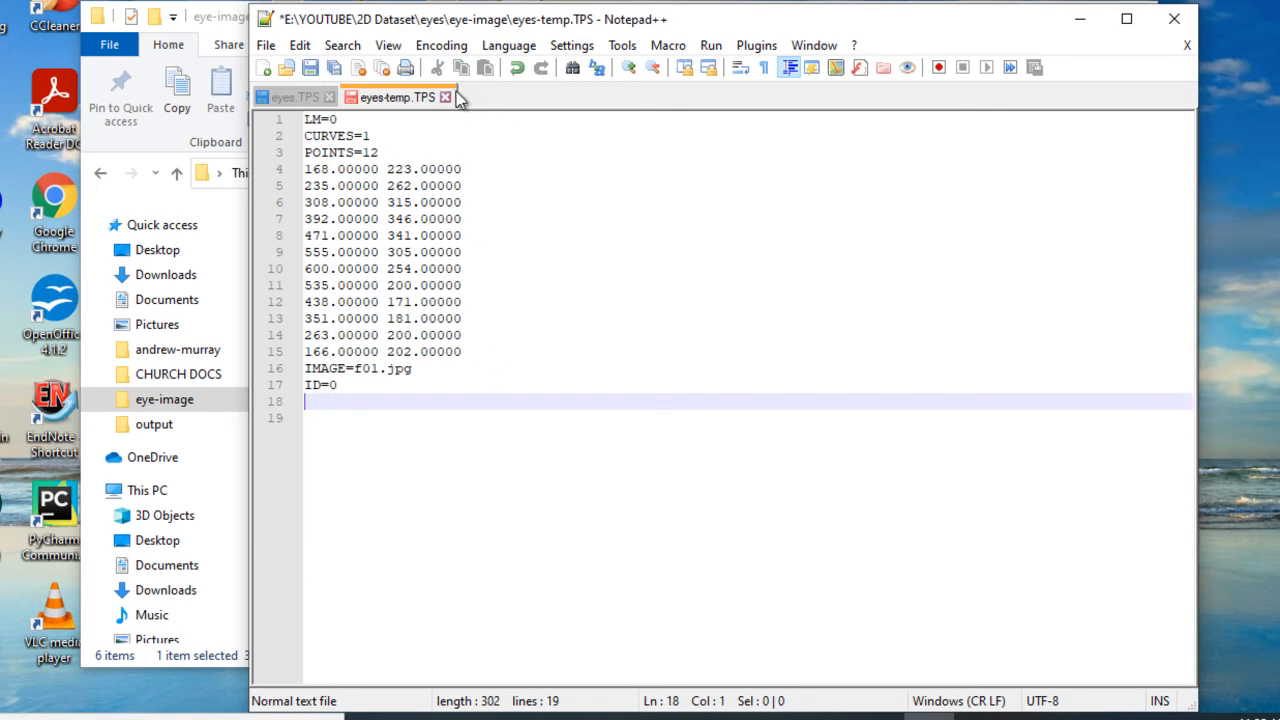
pyautogui.click(445, 97)
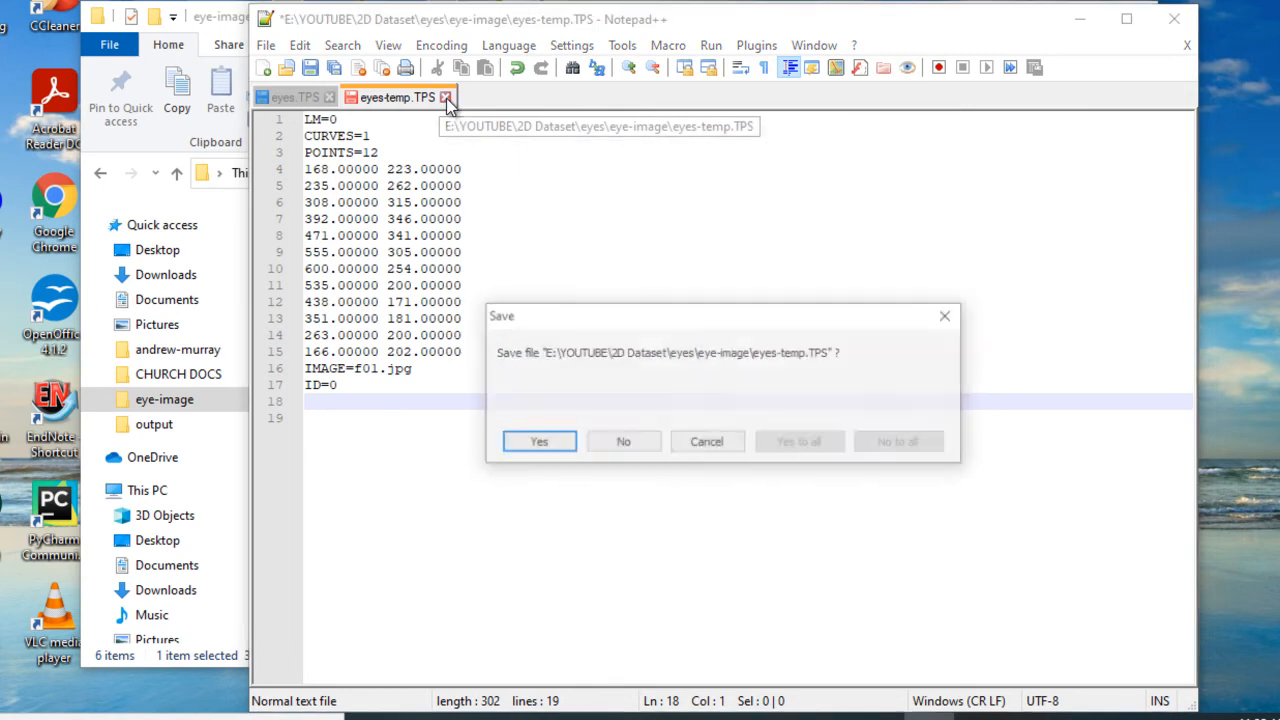
pyautogui.click(537, 443)
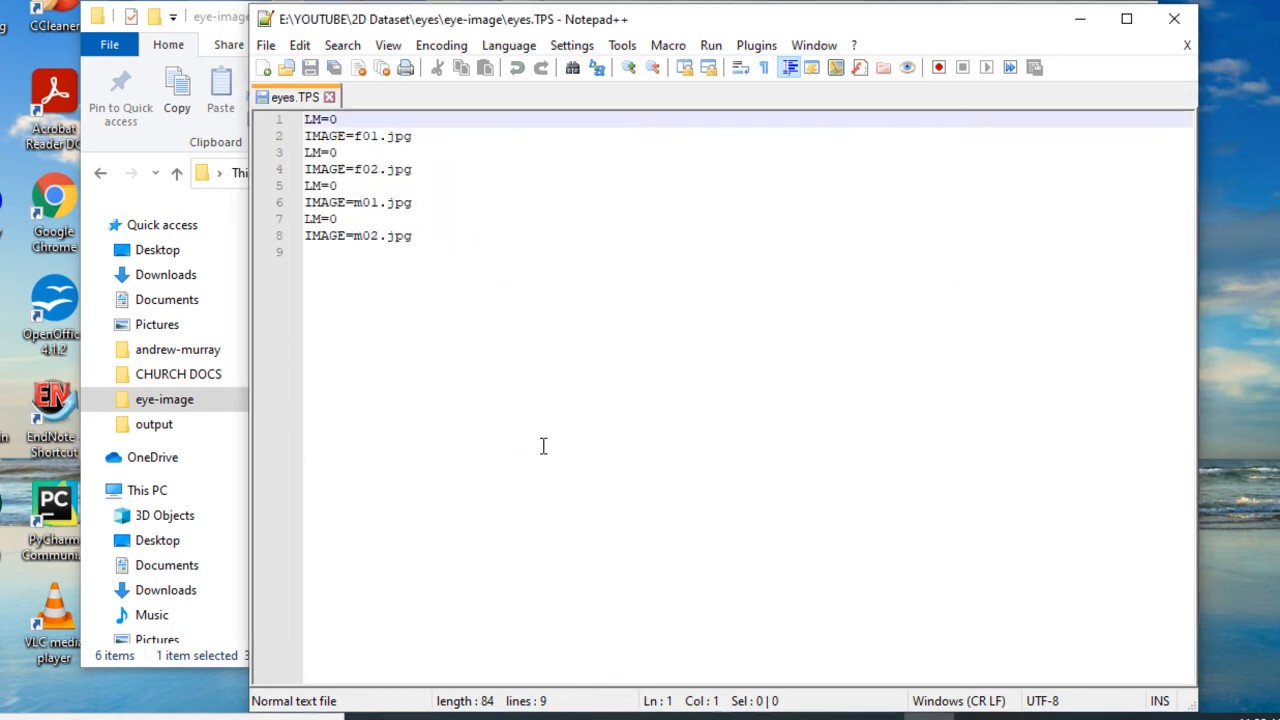
pyautogui.click(1080, 22)
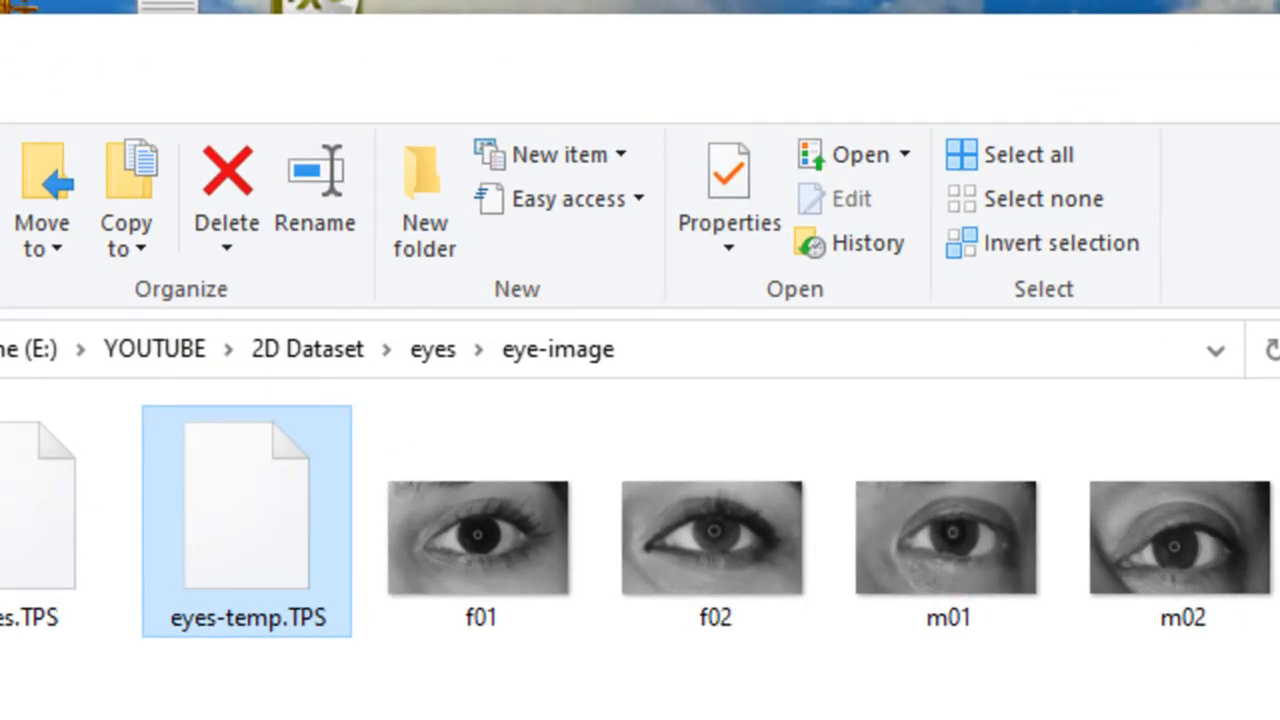
# Step: Switch to tpsUtil, choose the Append tps Curve to landmarks operation, and load eyes-temp.TPS from the eye-image folder as input
pyautogui.hotkey('alt', 'Tab')
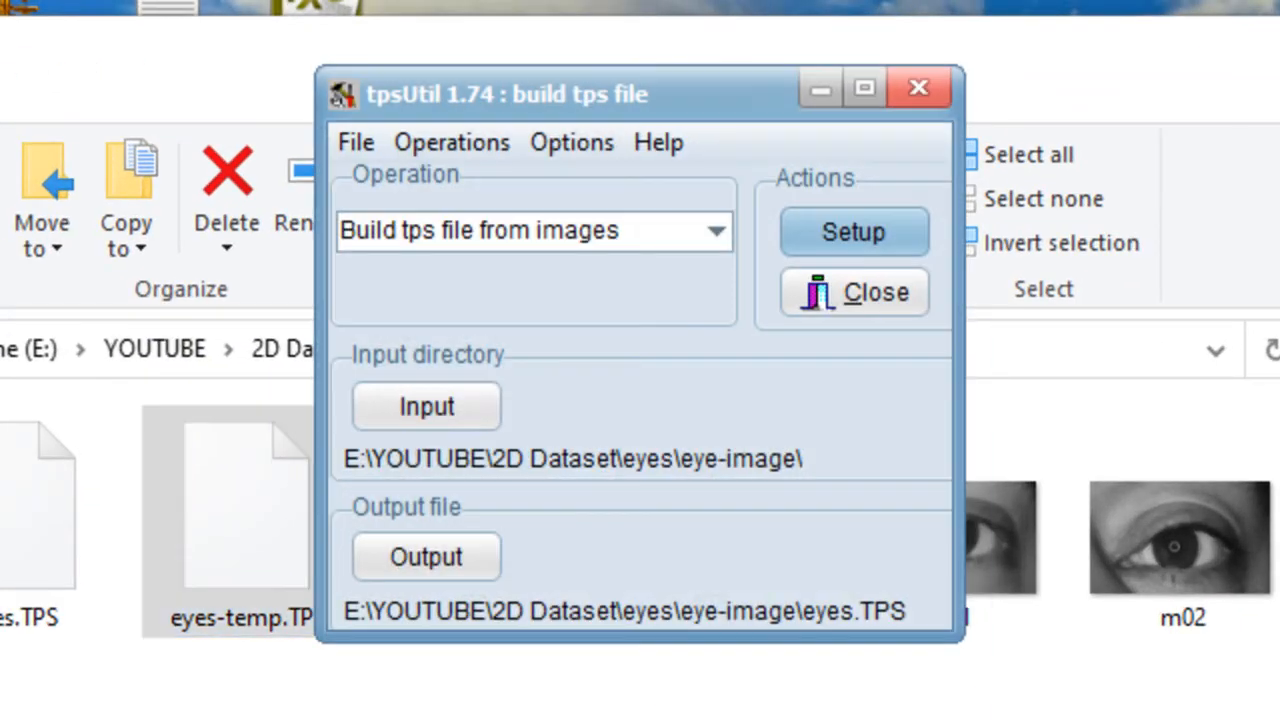
pyautogui.click(713, 238)
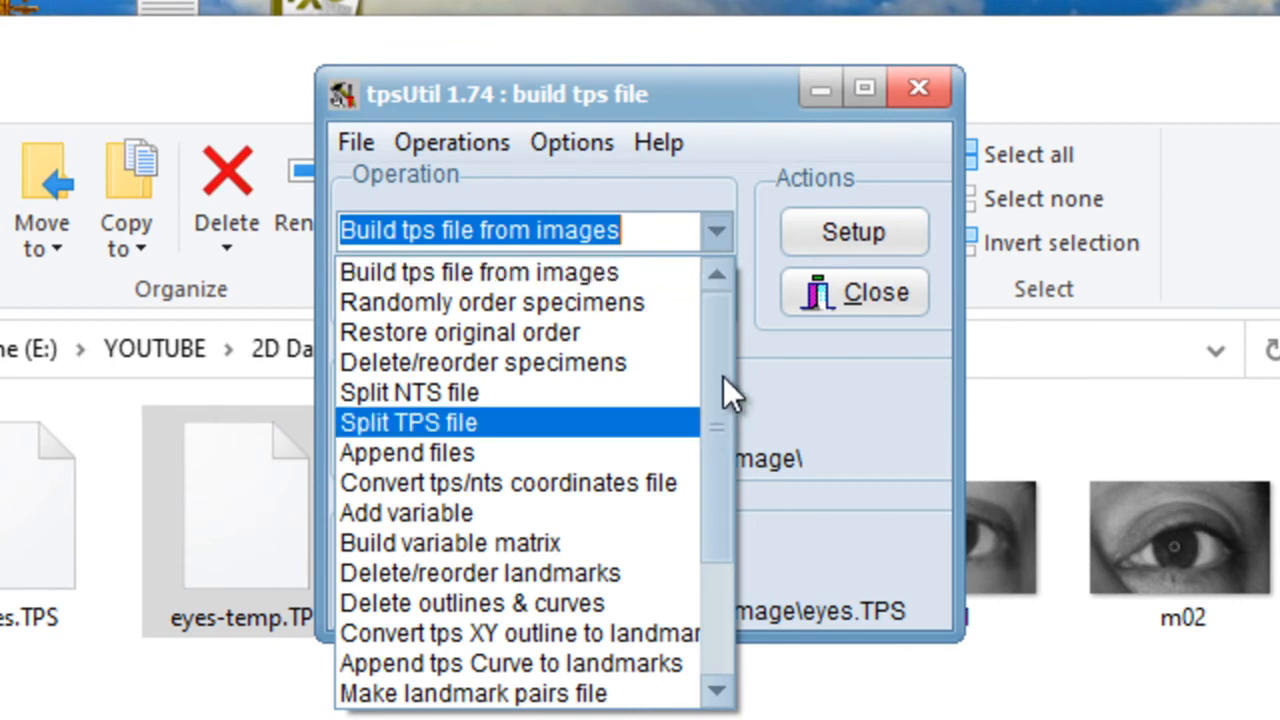
pyautogui.moveTo(723, 376); pyautogui.dragTo(747, 526)
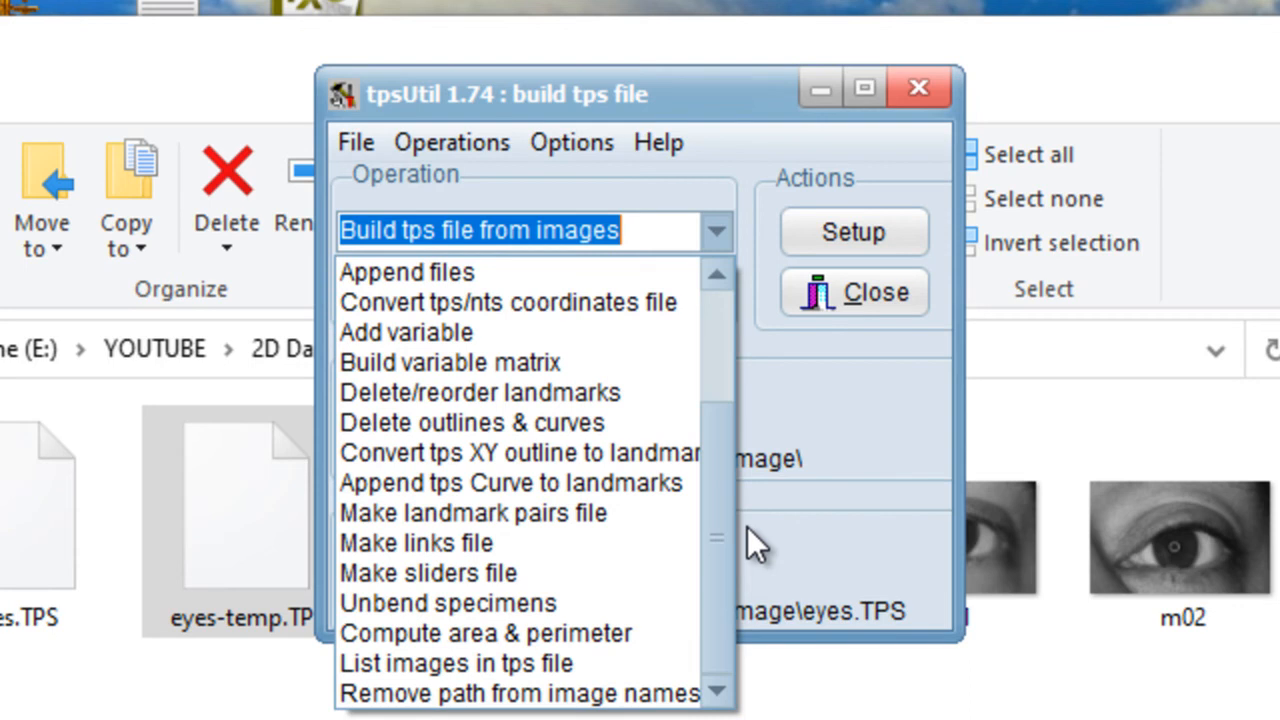
pyautogui.click(580, 483)
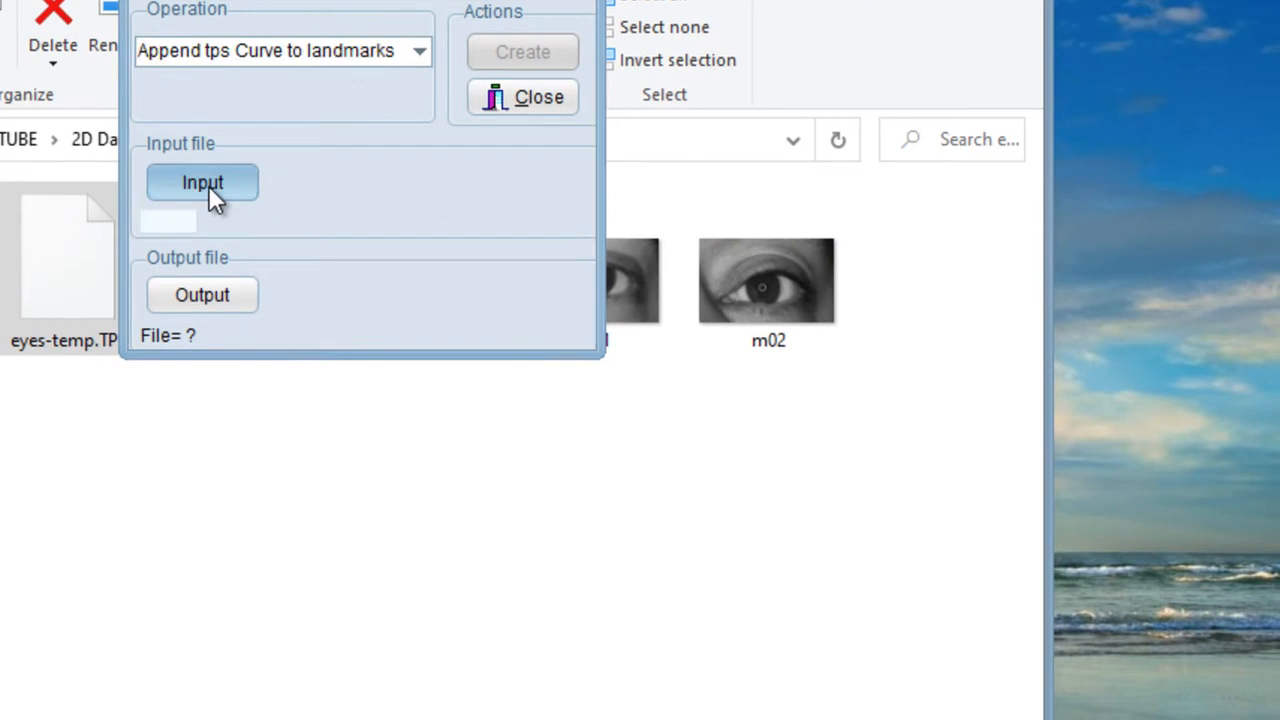
pyautogui.click(209, 186)
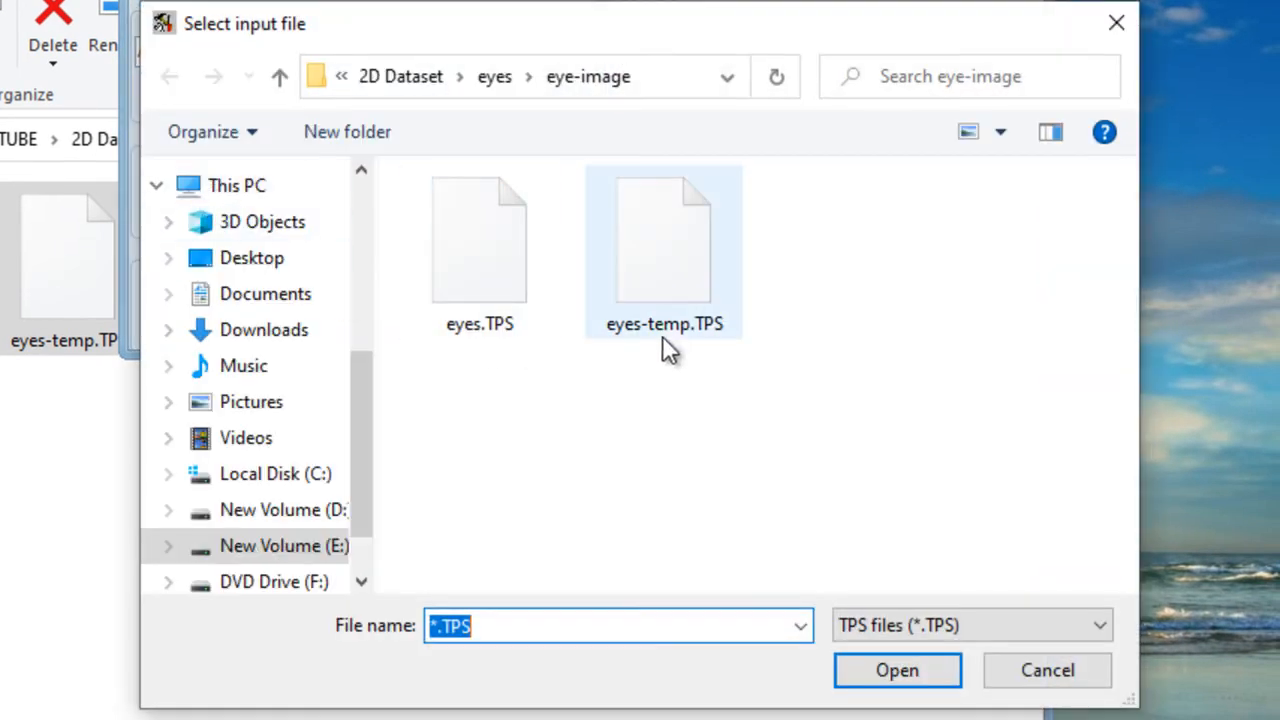
pyautogui.click(673, 324)
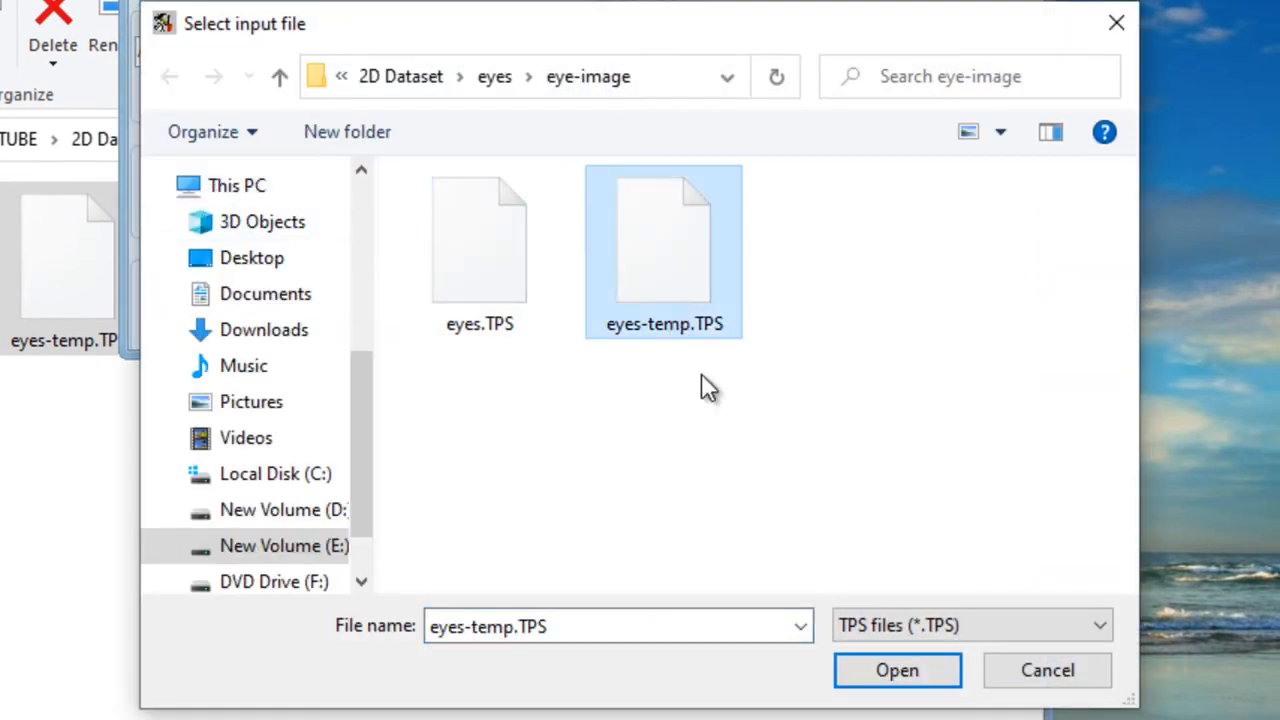
pyautogui.click(897, 671)
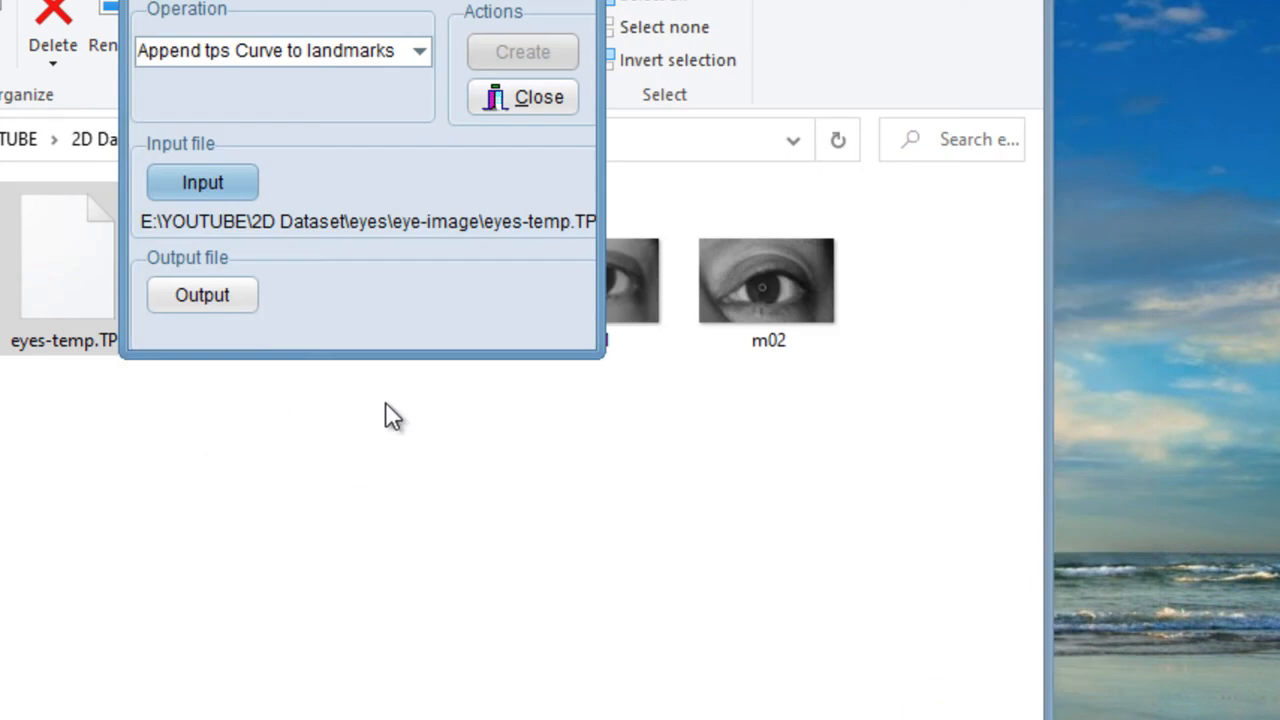
# Step: Set eyes-temp-1.TPS in the eye-image folder as the output, create the landmark file, and close tpsUtil
pyautogui.click(203, 295)
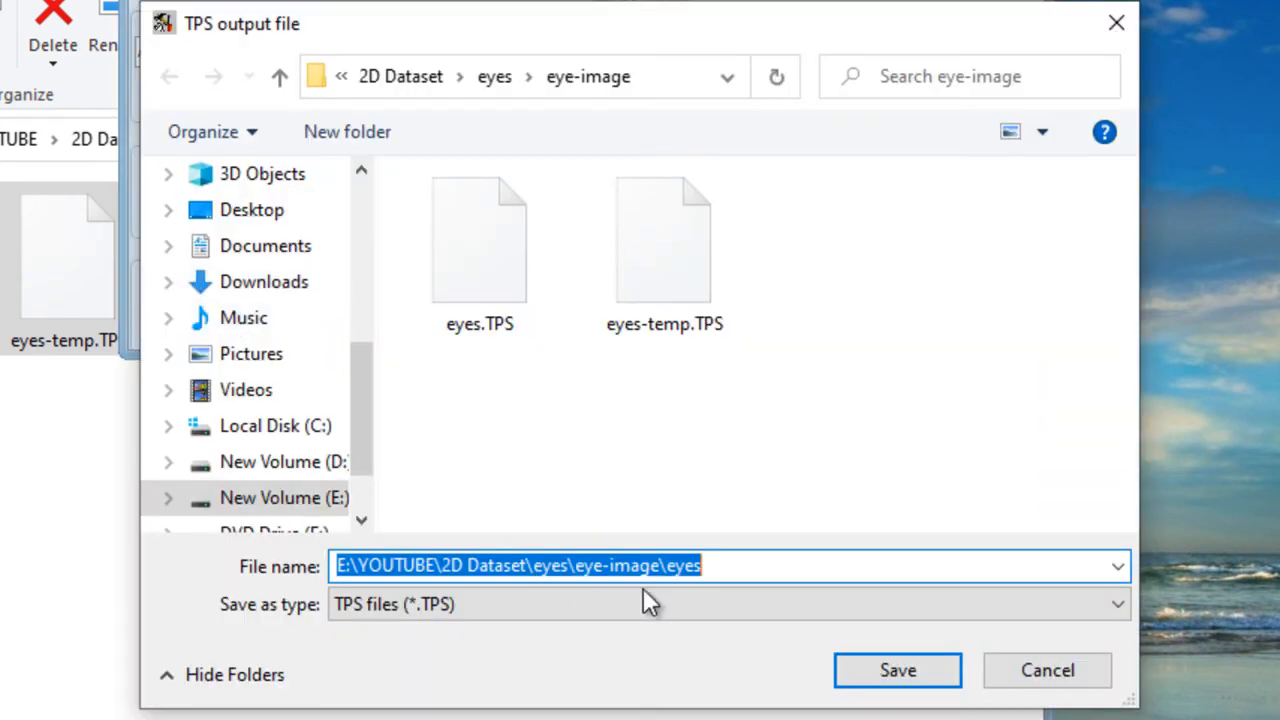
pyautogui.click(647, 331)
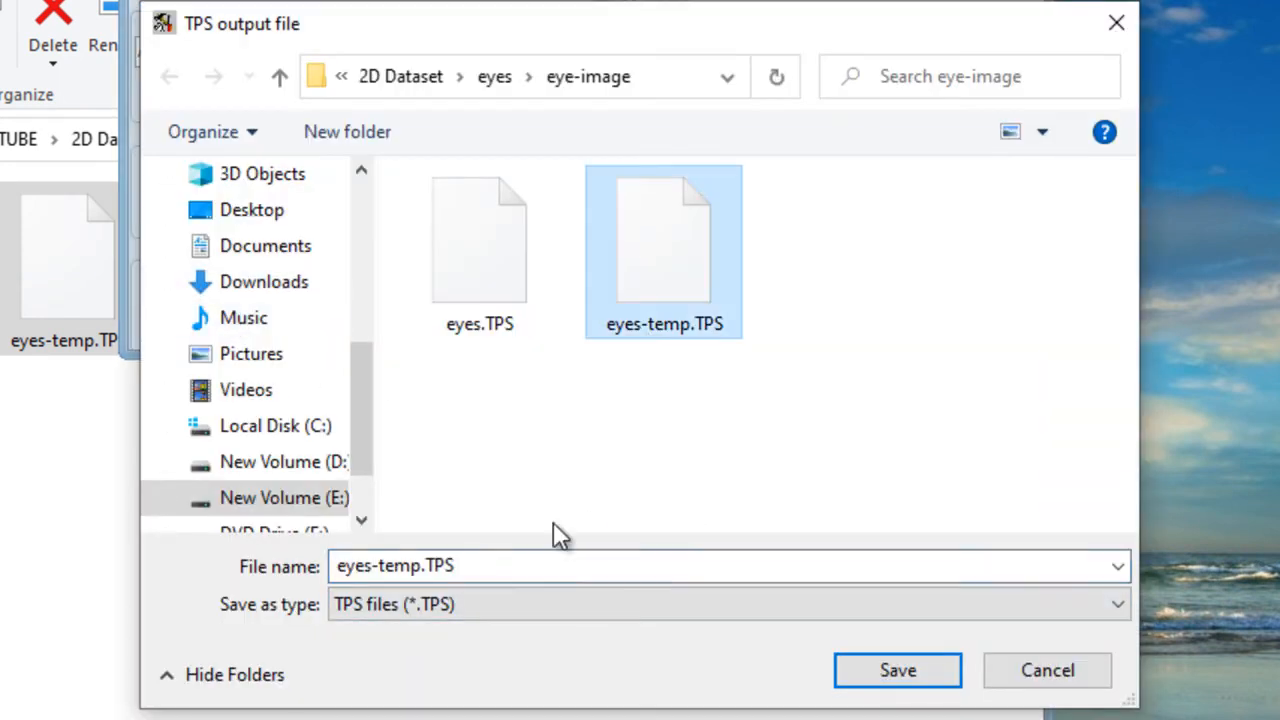
pyautogui.click(420, 568)
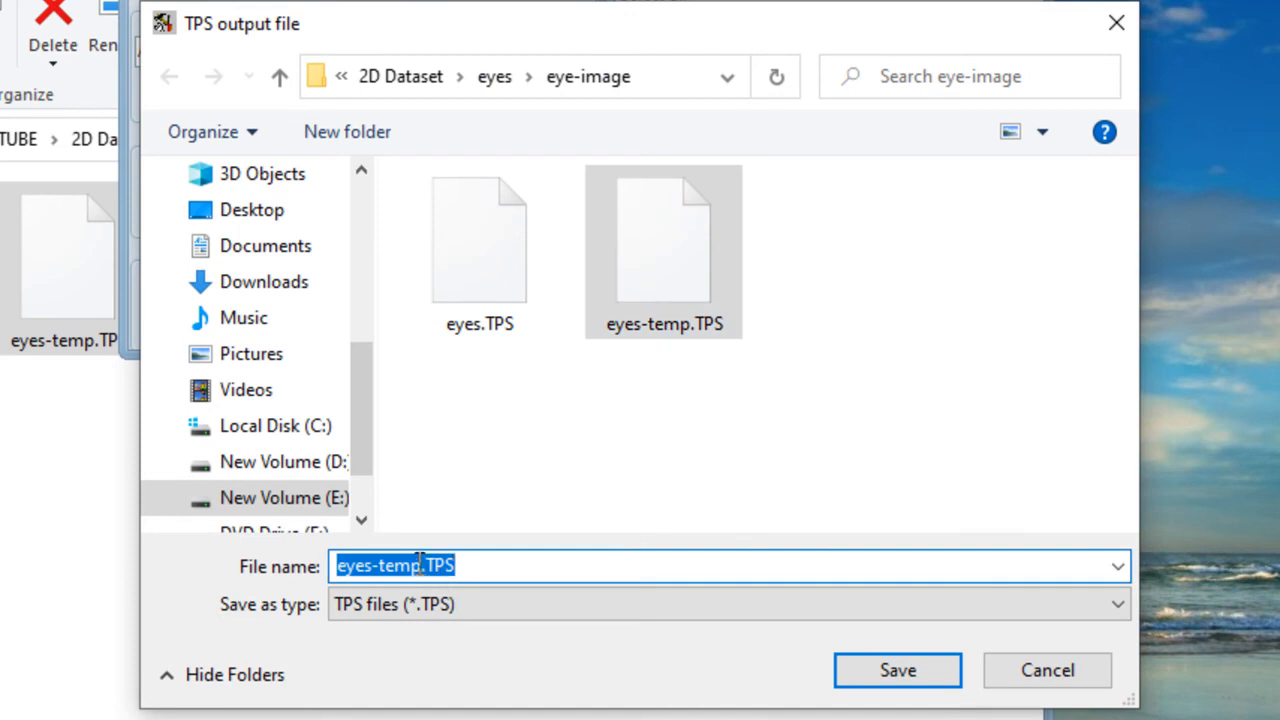
pyautogui.click(422, 566)
pyautogui.write('-1')
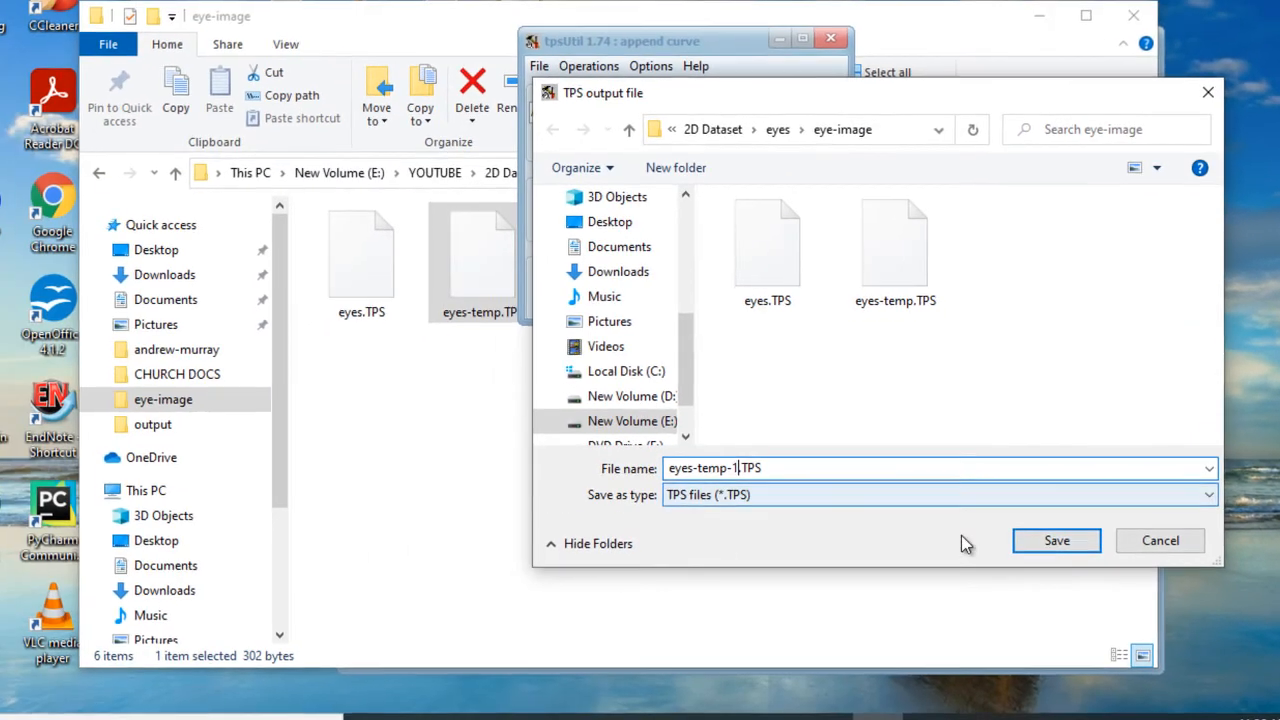
pyautogui.click(1036, 546)
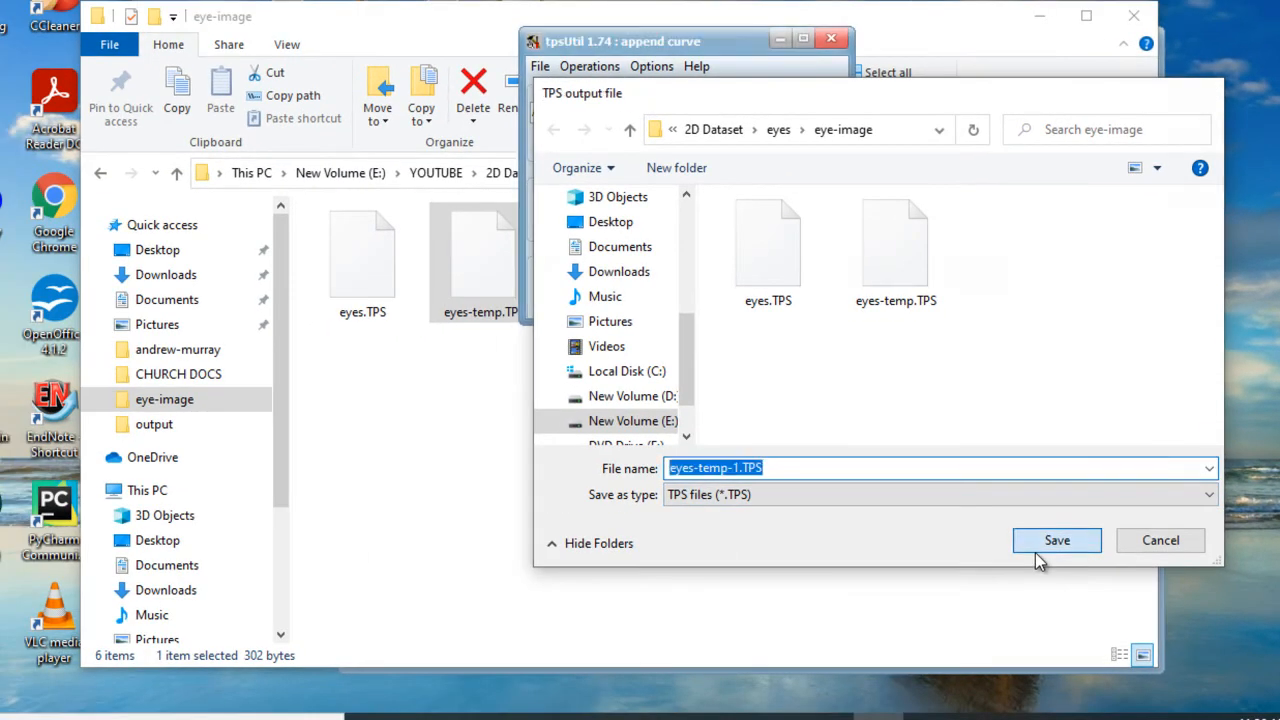
pyautogui.click(806, 114)
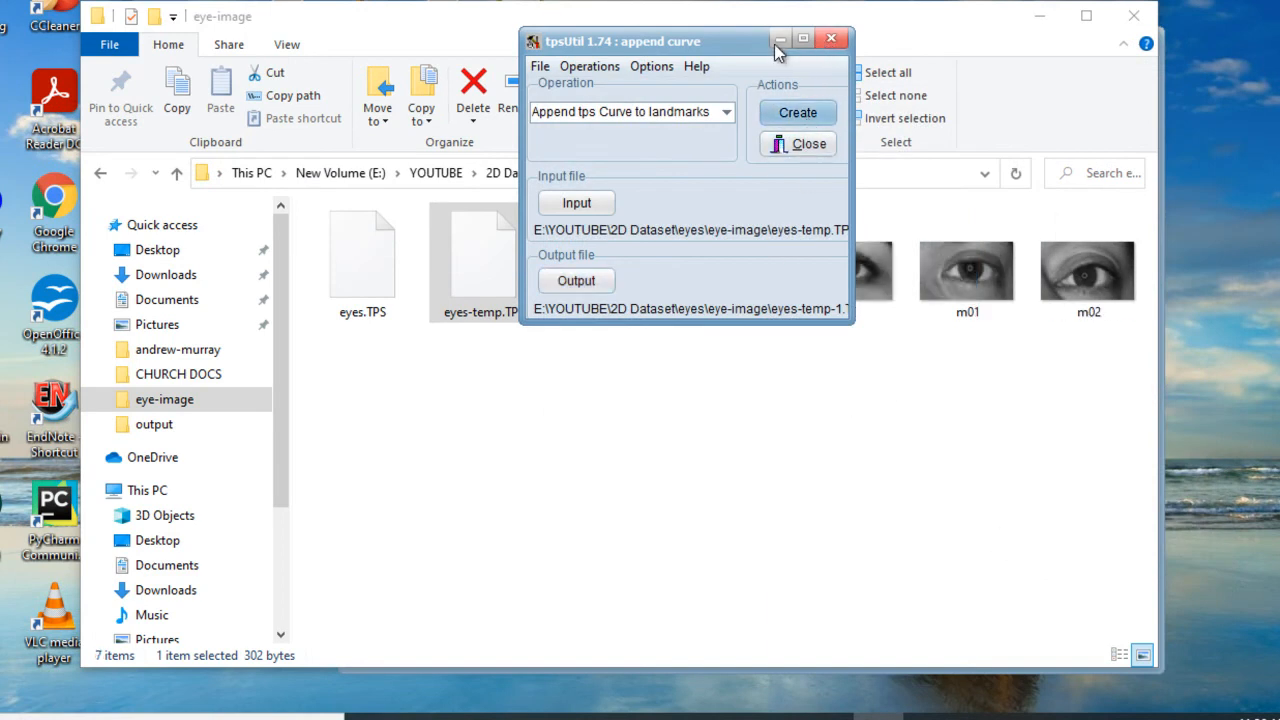
pyautogui.click(831, 38)
# Step: Open eyes-temp-1.TPS from the eye-image folder in Notepad++
pyautogui.click(614, 282)
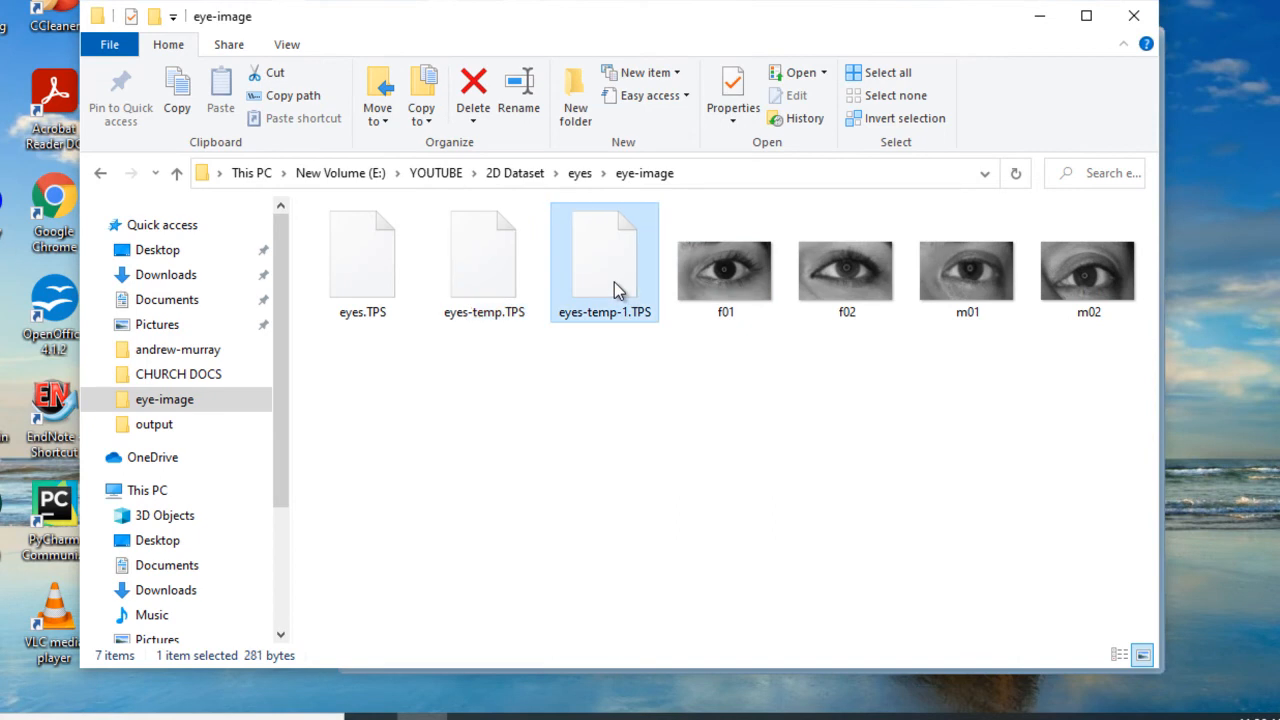
pyautogui.rightClick(614, 282)
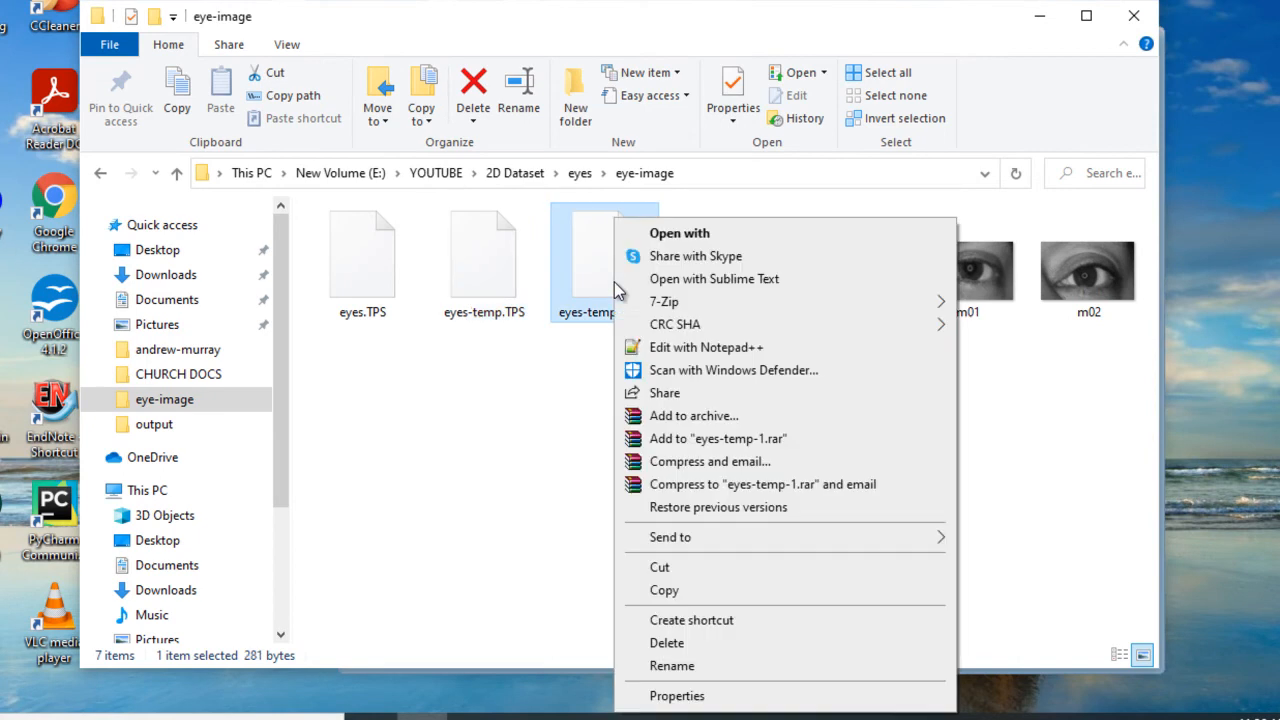
pyautogui.click(689, 352)
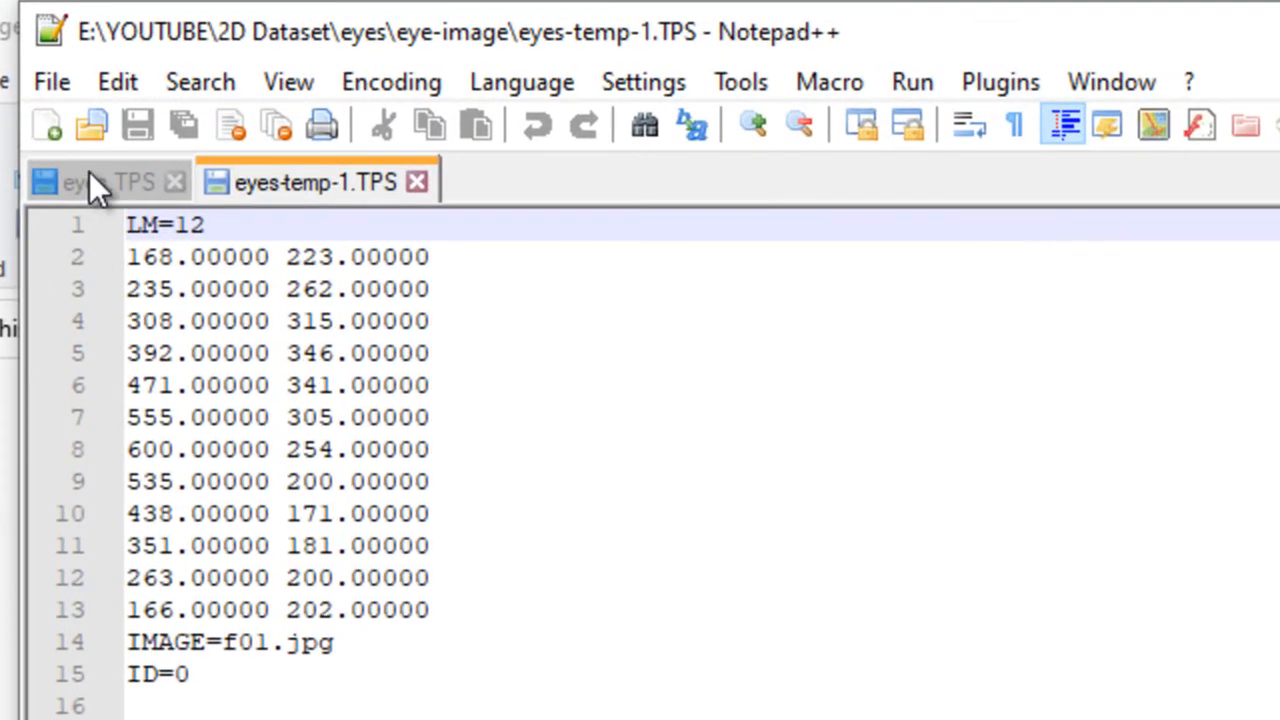
# Step: In eyes.TPS, copy the LM=0 and IMAGE lines for f02.jpg, m01.jpg and m02.jpg
pyautogui.click(286, 99)
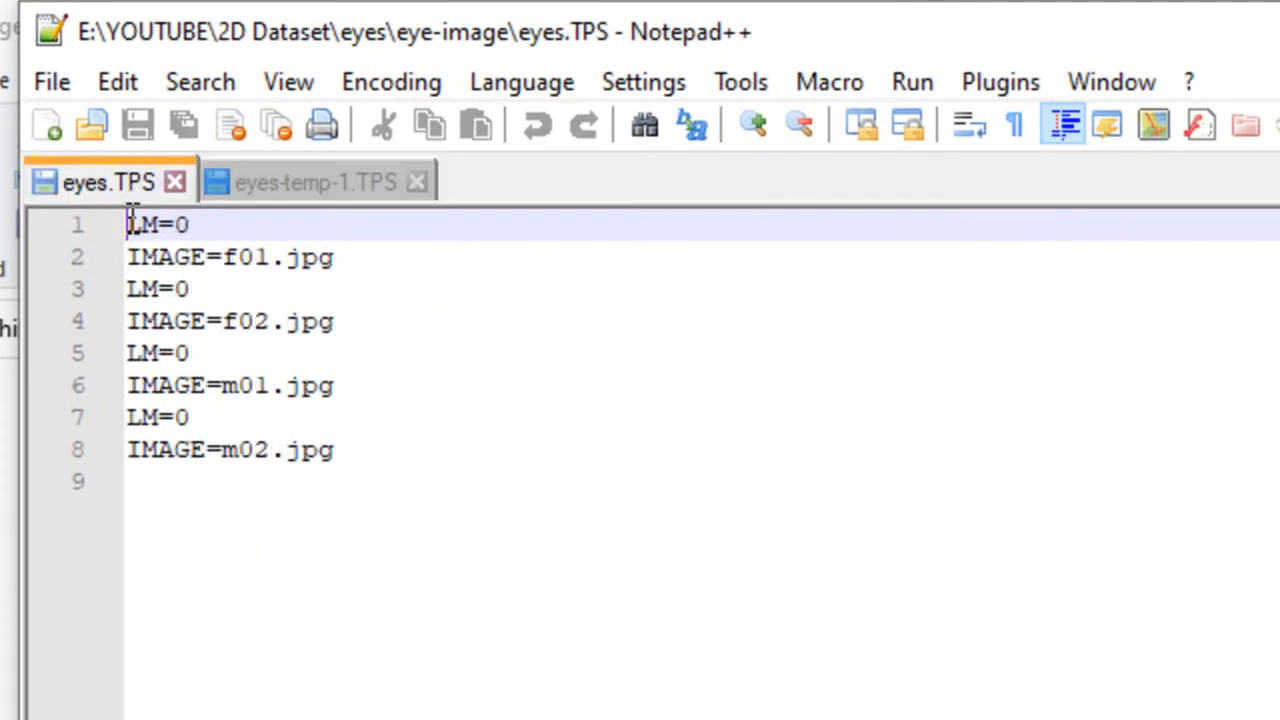
pyautogui.moveTo(126, 224); pyautogui.dragTo(290, 321)
pyautogui.click(399, 478)
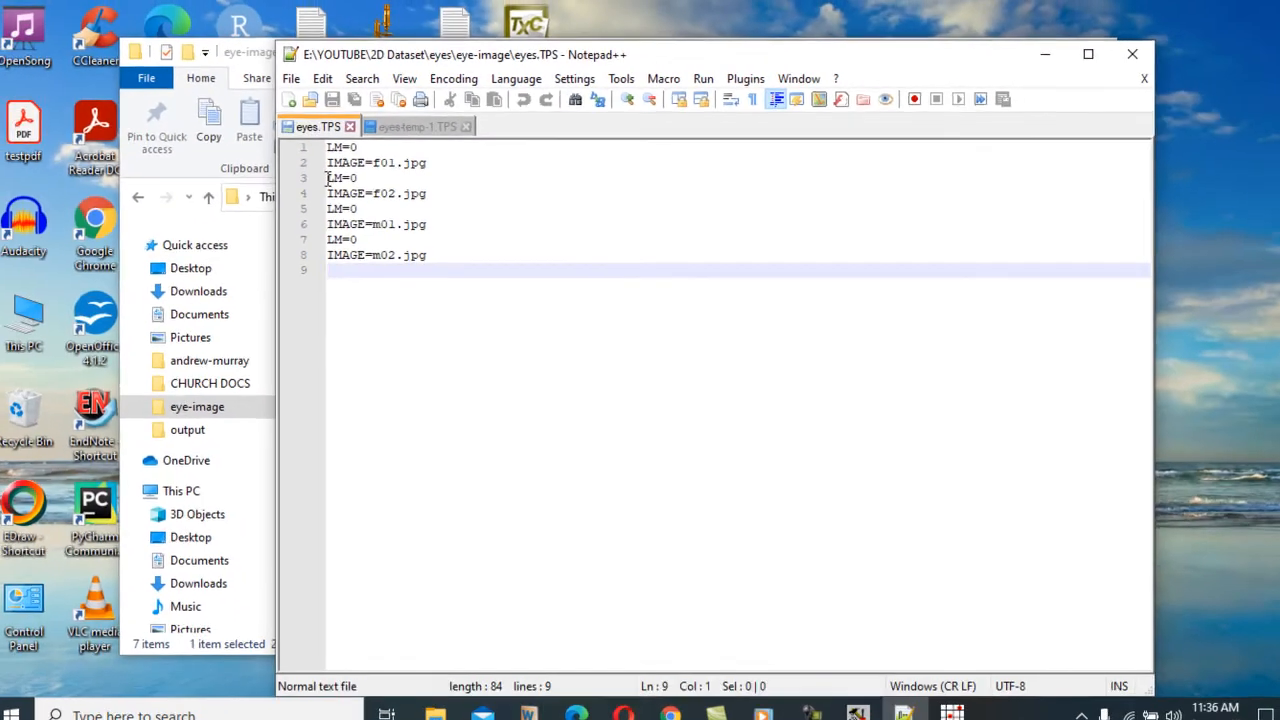
pyautogui.moveTo(127, 289); pyautogui.dragTo(370, 451)
pyautogui.hotkey('ctrl', 'c')
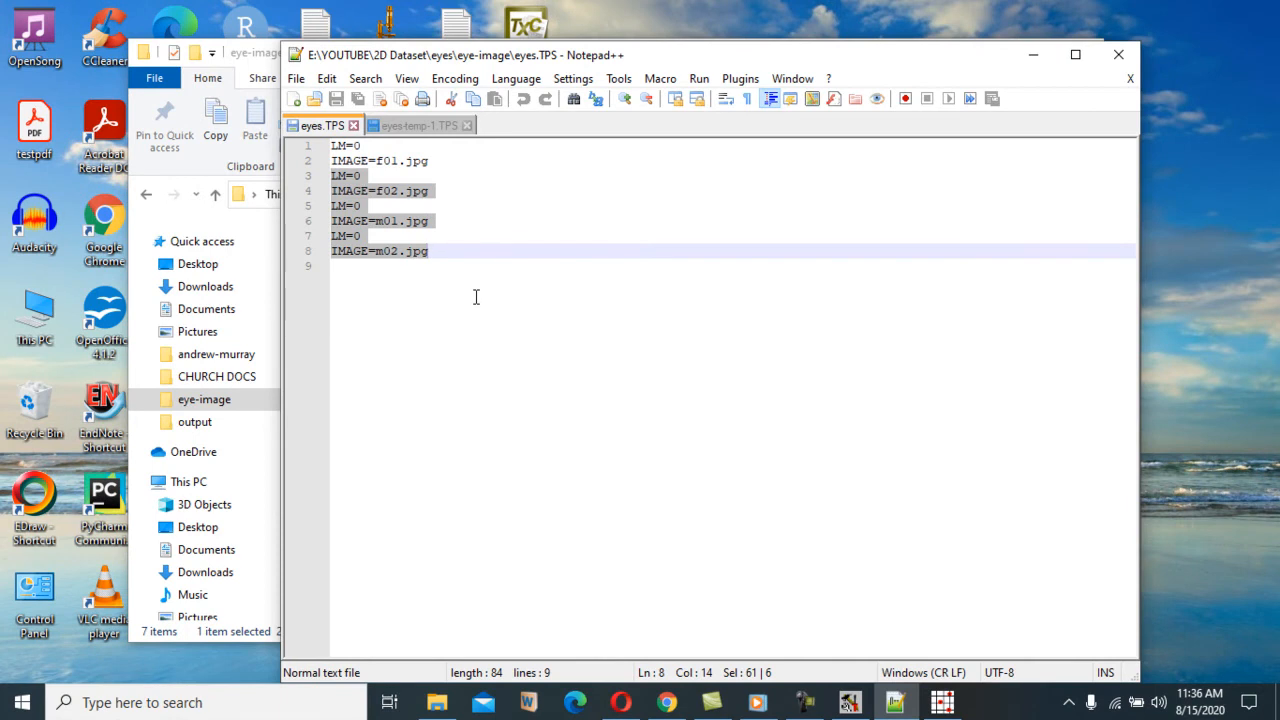
# Step: Return to eyes-temp-1.TPS in Notepad++ and paste the copied f02, m01 and m02 entries below the ID=0 line
pyautogui.click(1038, 55)
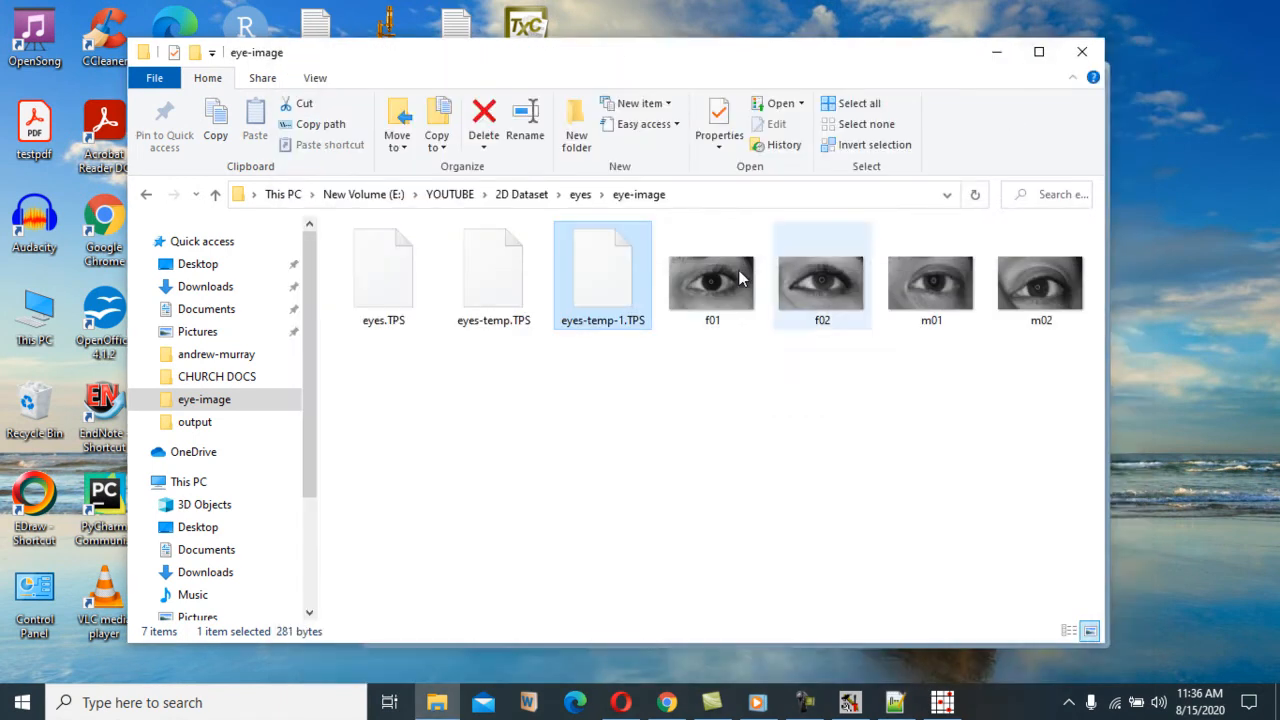
pyautogui.click(942, 702)
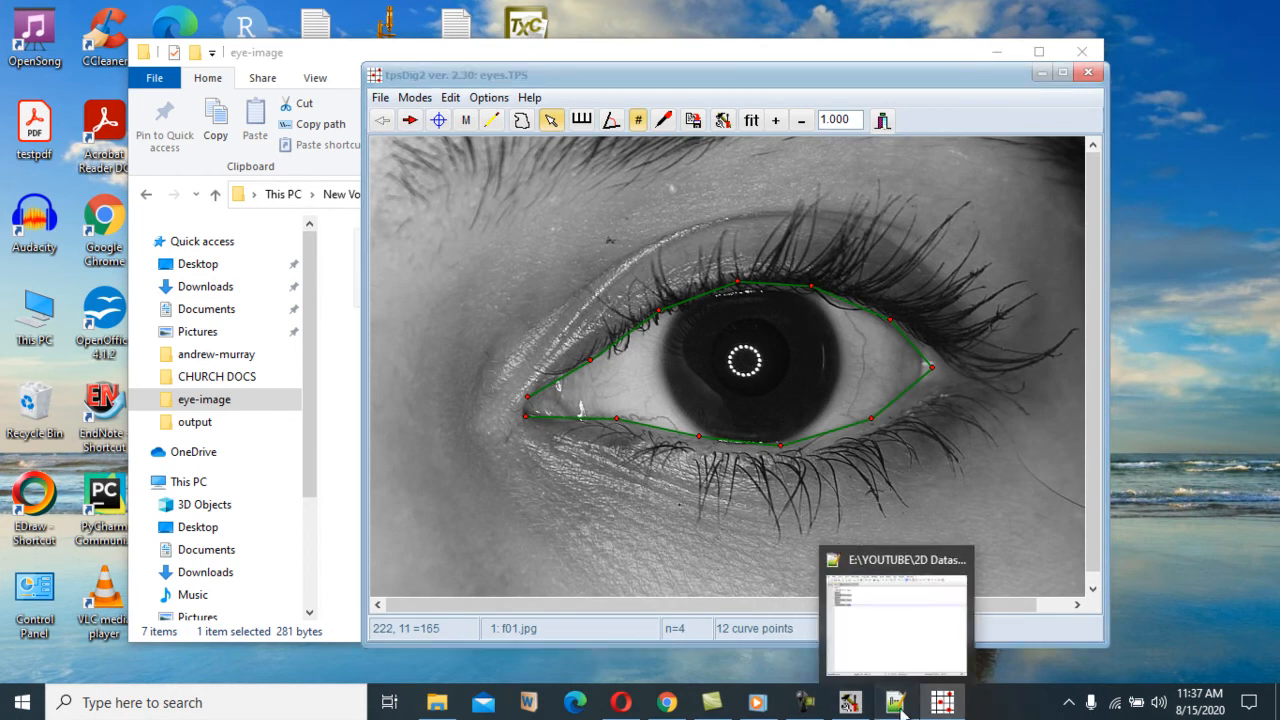
pyautogui.click(895, 704)
pyautogui.click(405, 127)
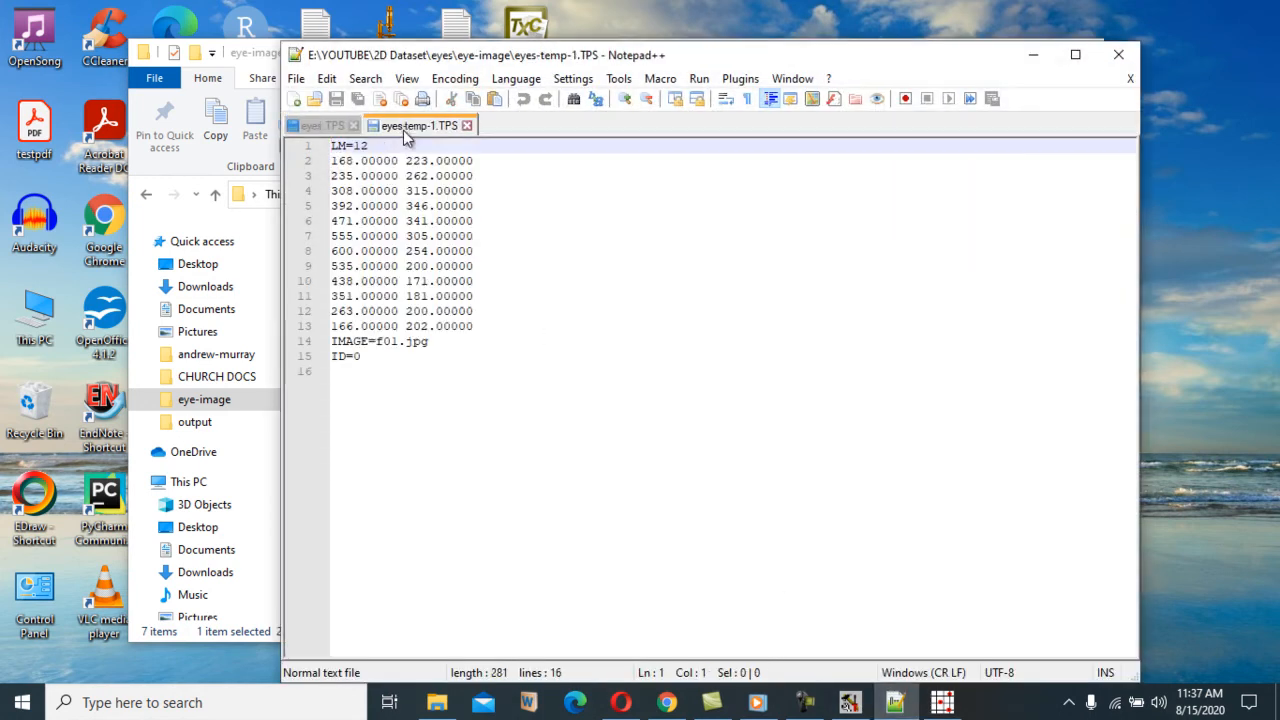
pyautogui.click(347, 377)
pyautogui.hotkey('ctrl', 'v')
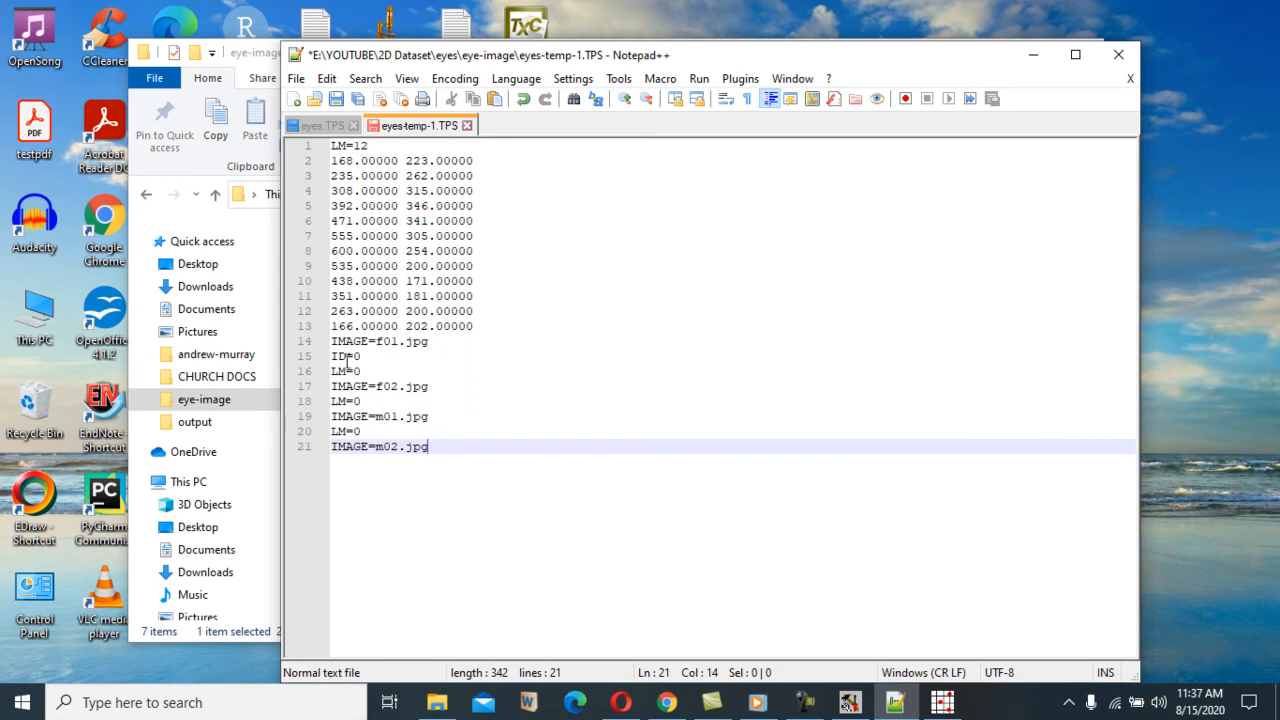
# Step: Save and close eyes-temp-1.TPS, then minimize Notepad++
pyautogui.click(500, 336)
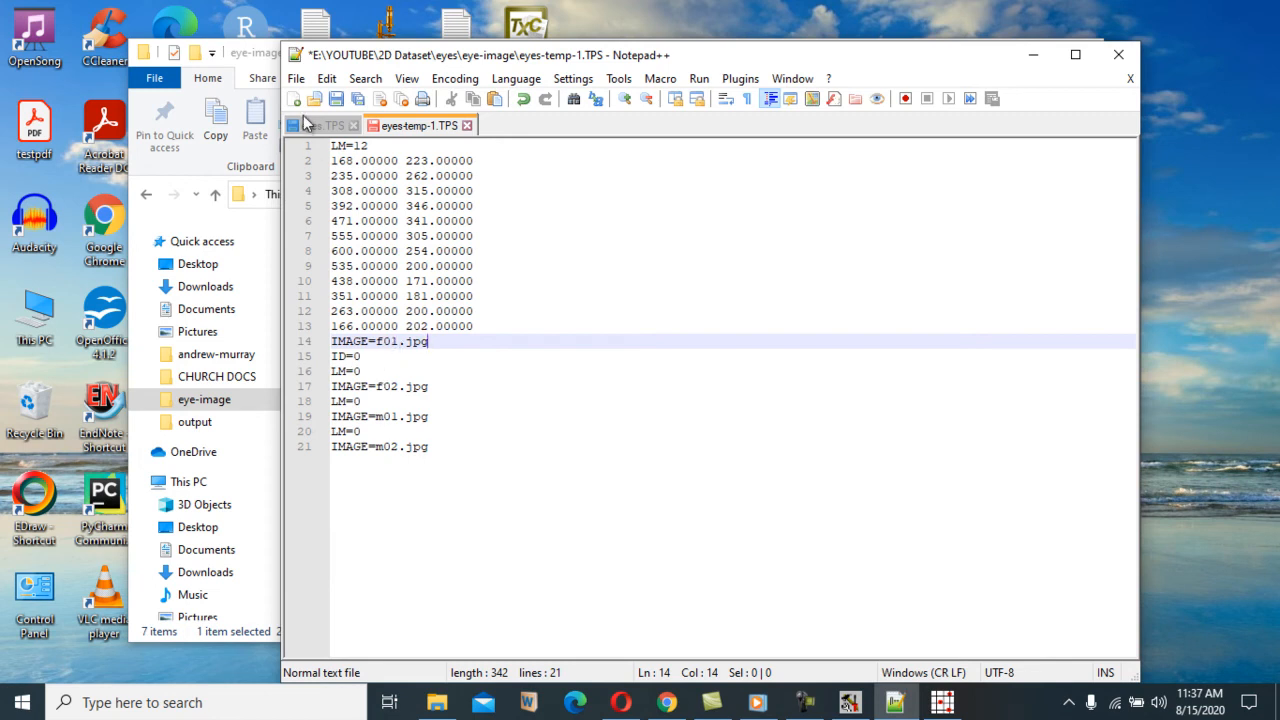
pyautogui.click(337, 100)
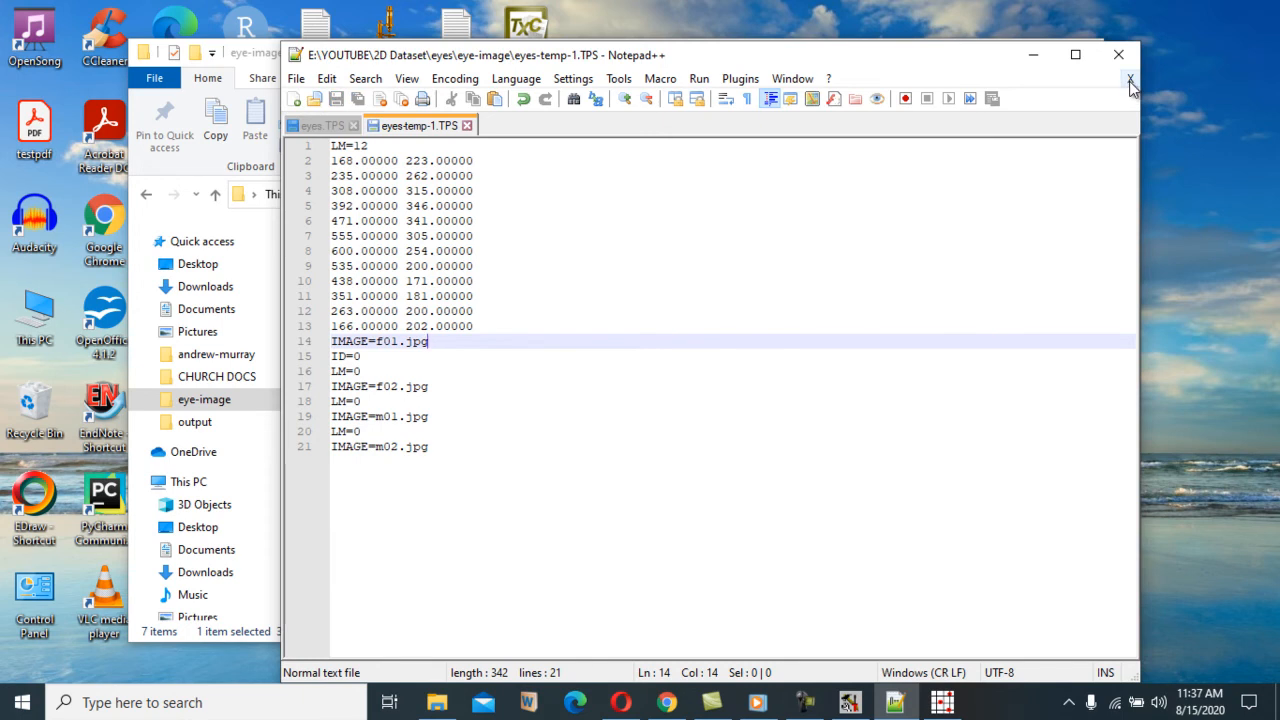
pyautogui.click(466, 125)
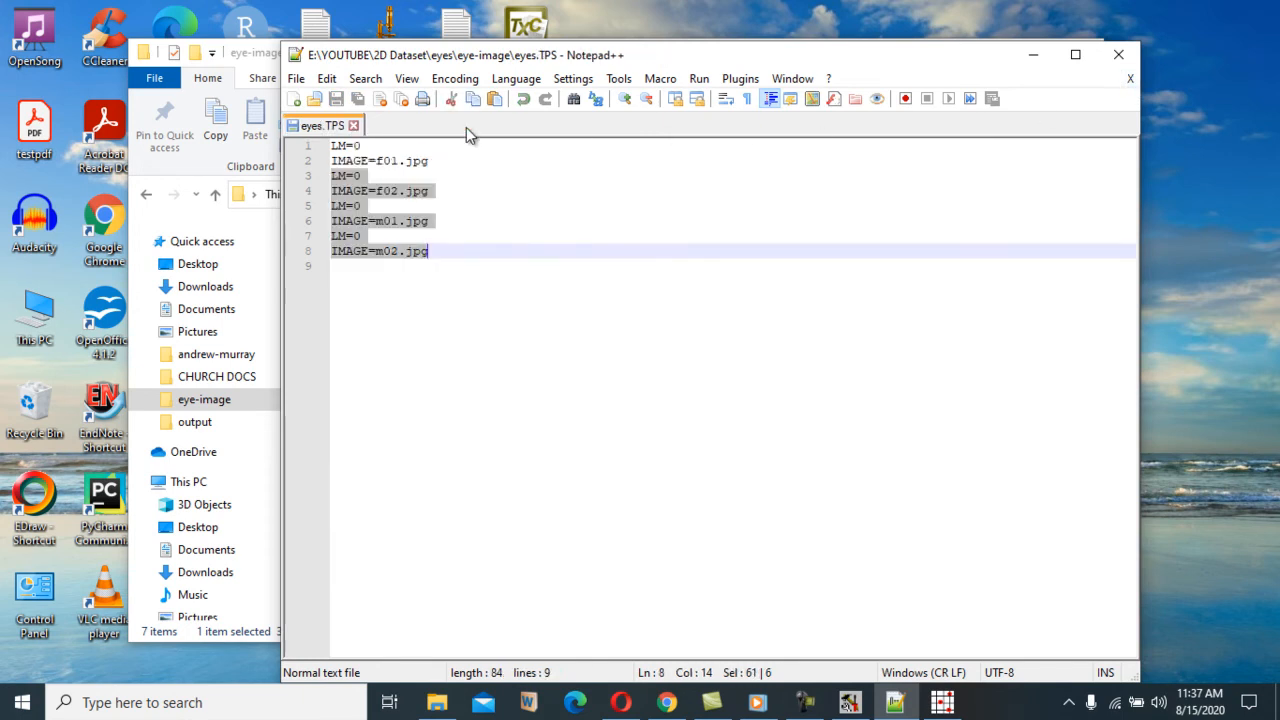
pyautogui.click(1030, 57)
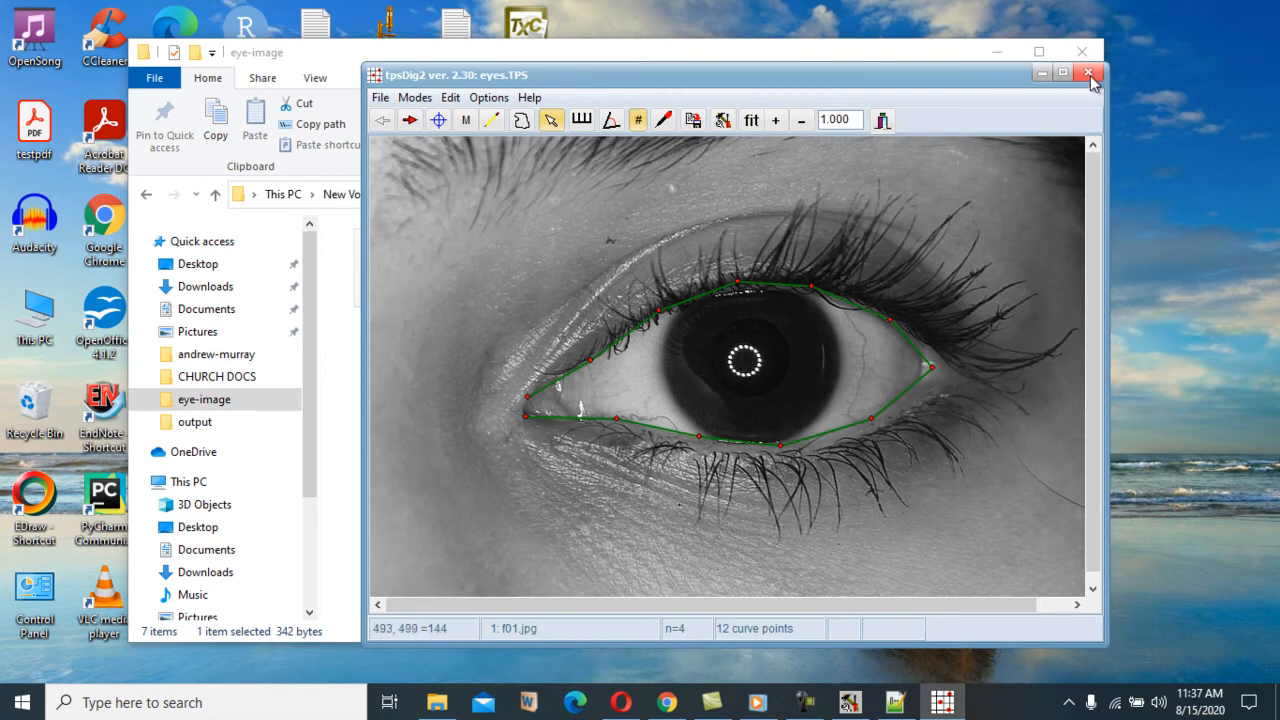
# Step: Exit the tpsDig2 session holding eyes.TPS without saving its data
pyautogui.click(380, 97)
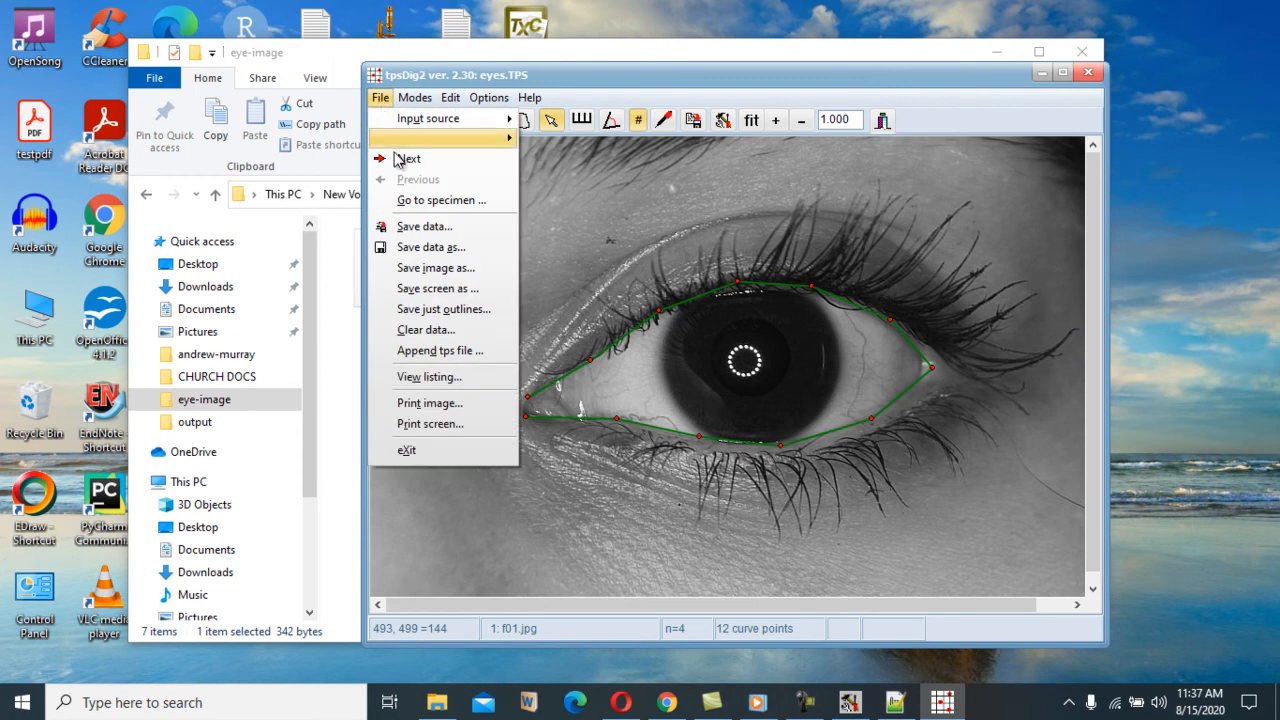
pyautogui.click(420, 449)
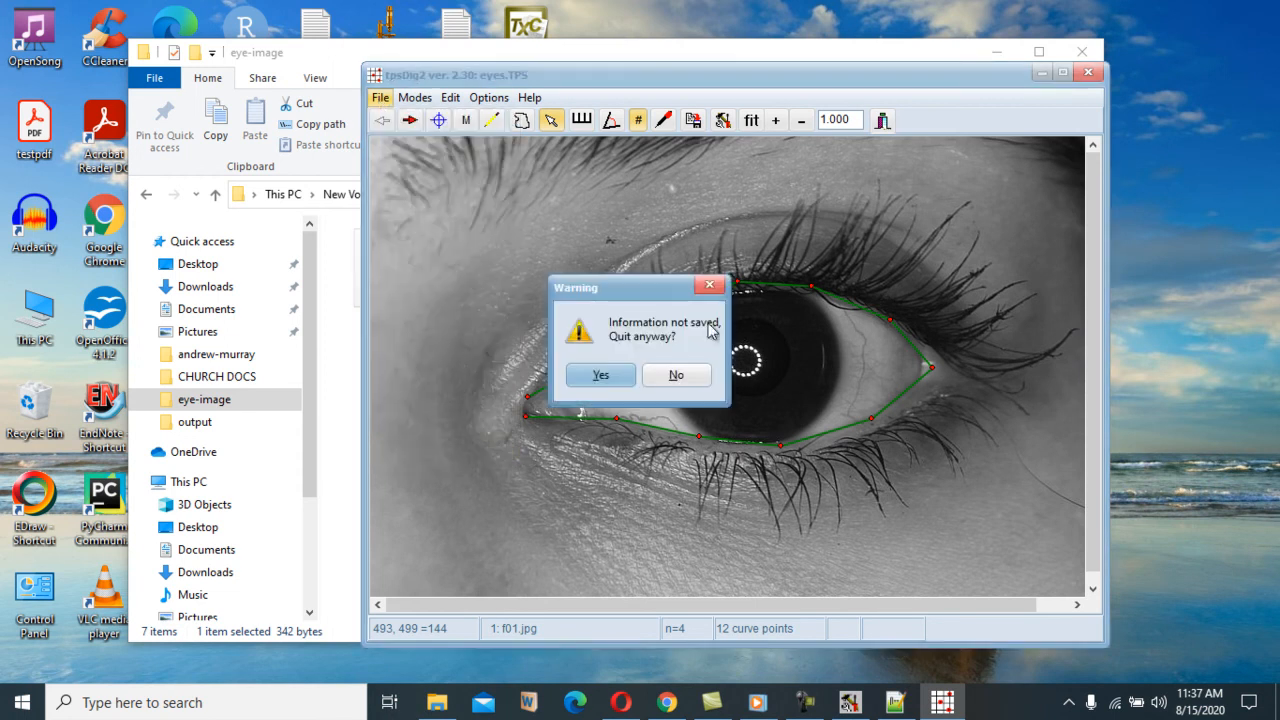
pyautogui.click(586, 378)
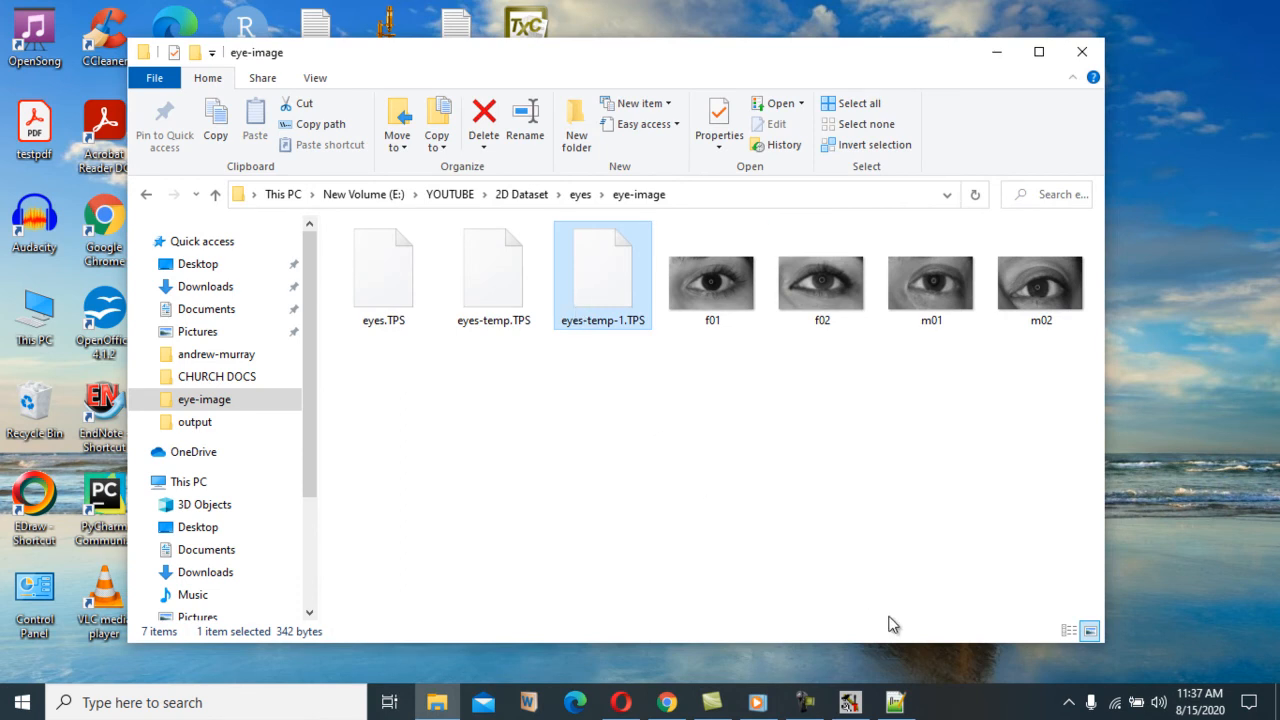
# Step: Restart tpsDig2 from the desktop and load eyes-temp-1.TPS from the eye-image folder as the input source
pyautogui.click(997, 53)
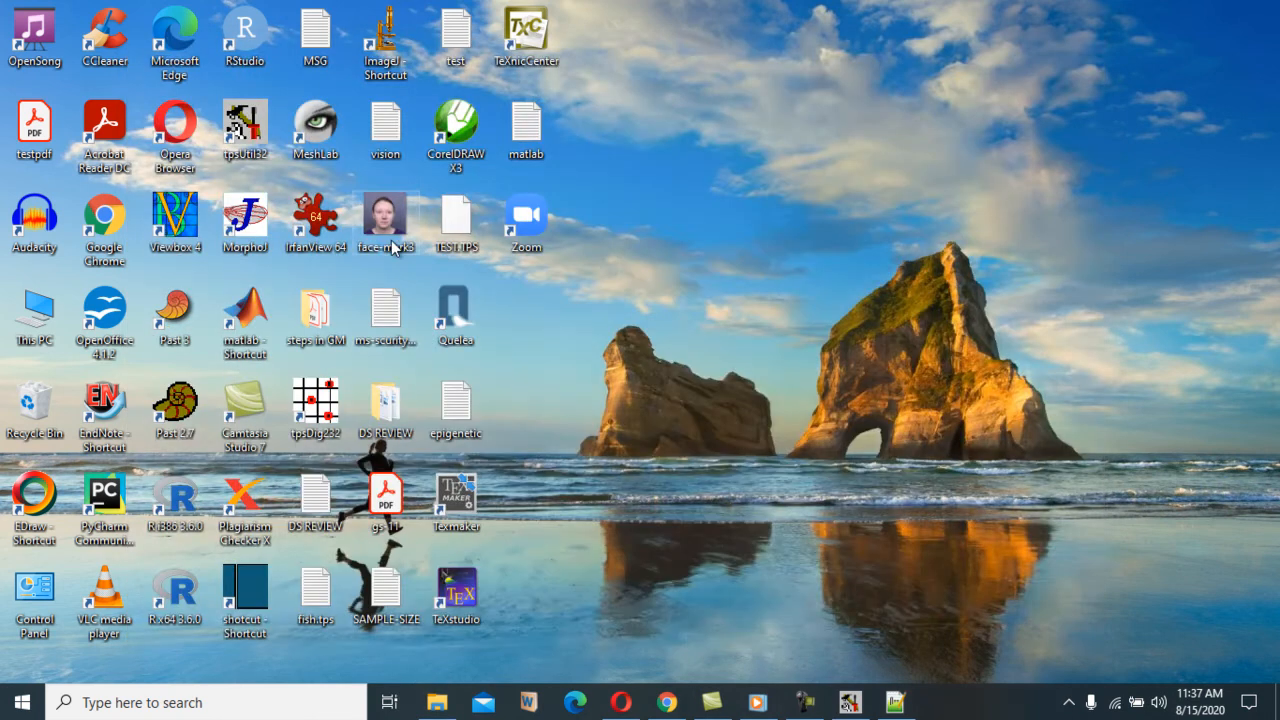
pyautogui.doubleClick(318, 418)
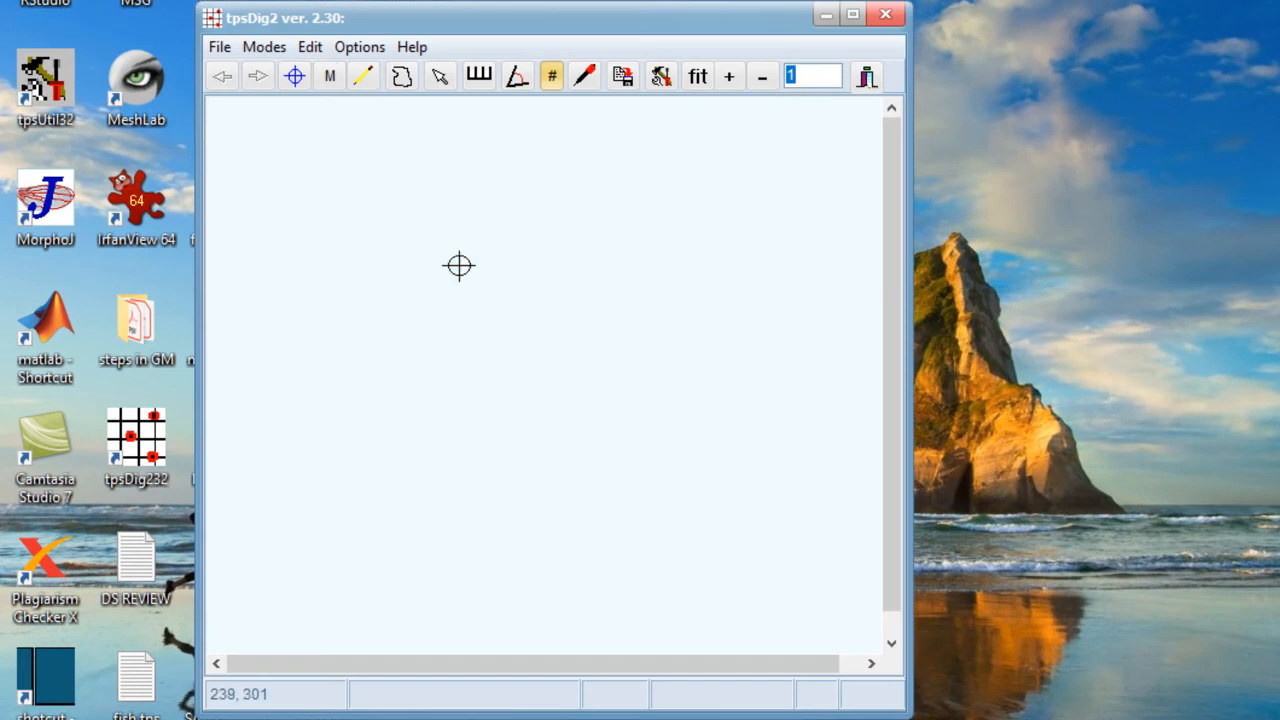
pyautogui.click(220, 44)
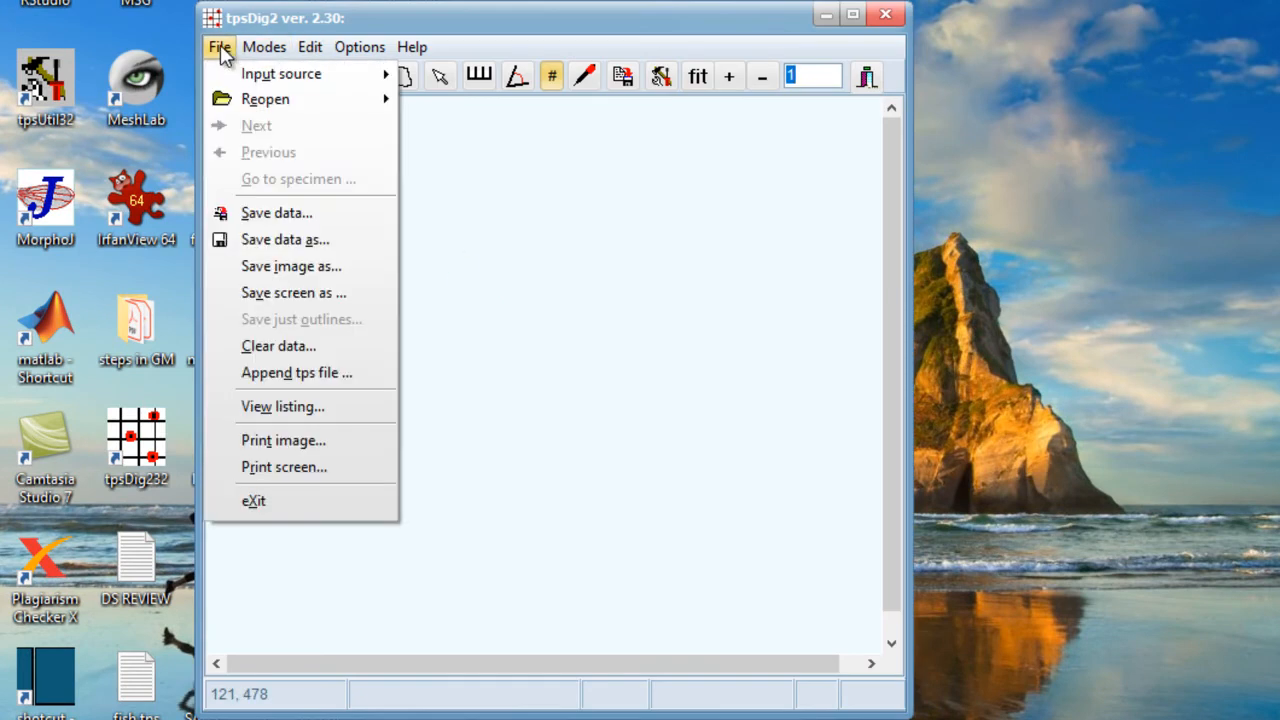
pyautogui.moveTo(242, 70)
pyautogui.click(436, 76)
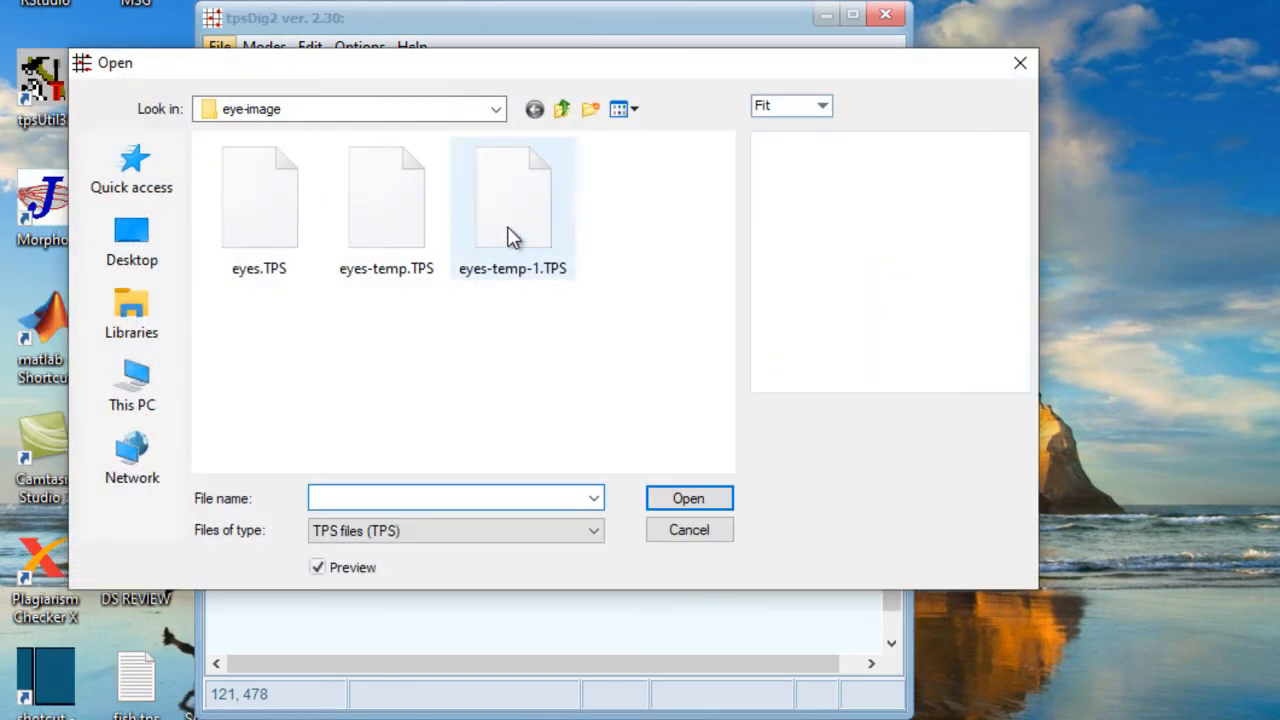
pyautogui.click(509, 239)
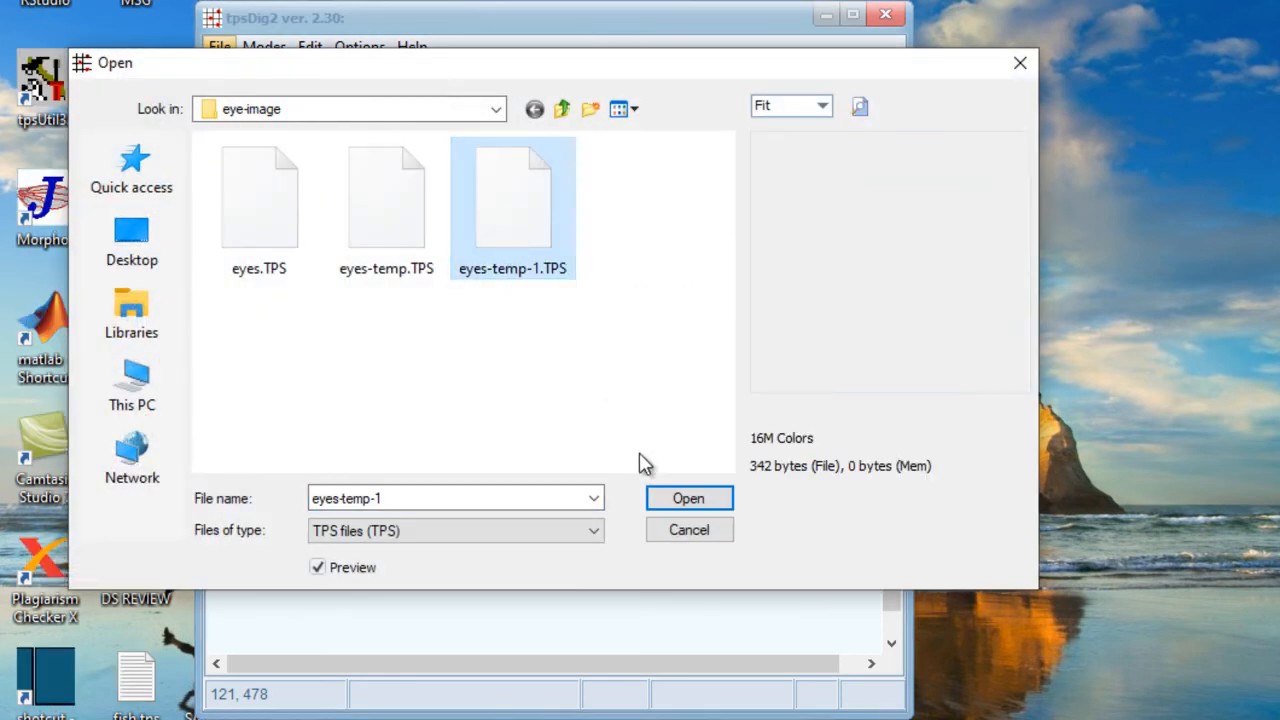
pyautogui.click(686, 497)
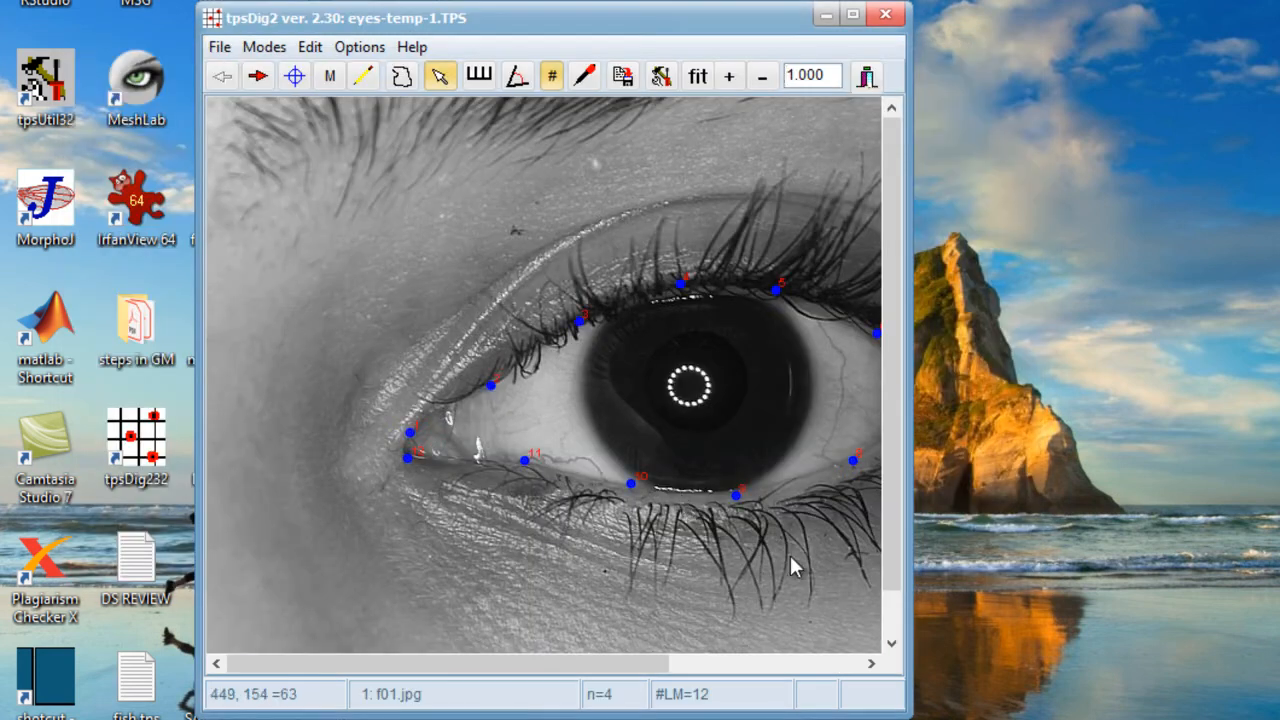
# Step: Widen the tpsDig2 window to fit the whole eye and set the landmark label size to 14 in Image tools
pyautogui.moveTo(908, 710); pyautogui.dragTo(1082, 712)
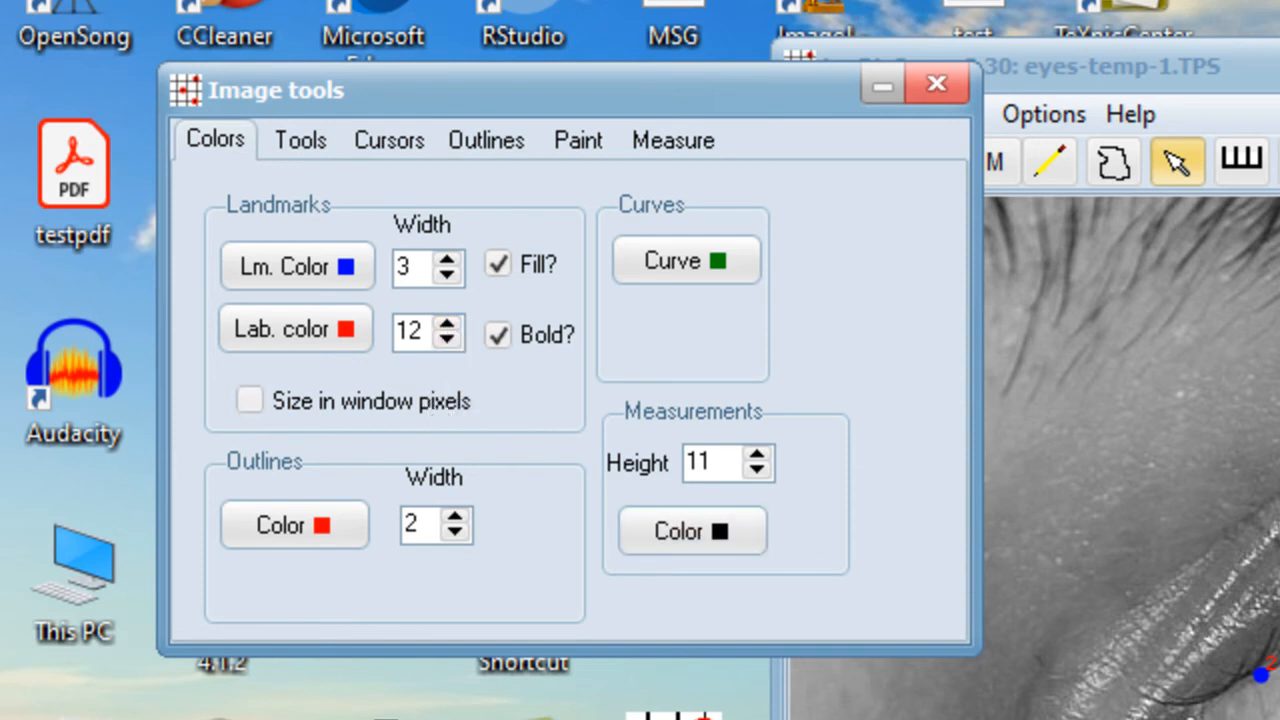
pyautogui.click(446, 325)
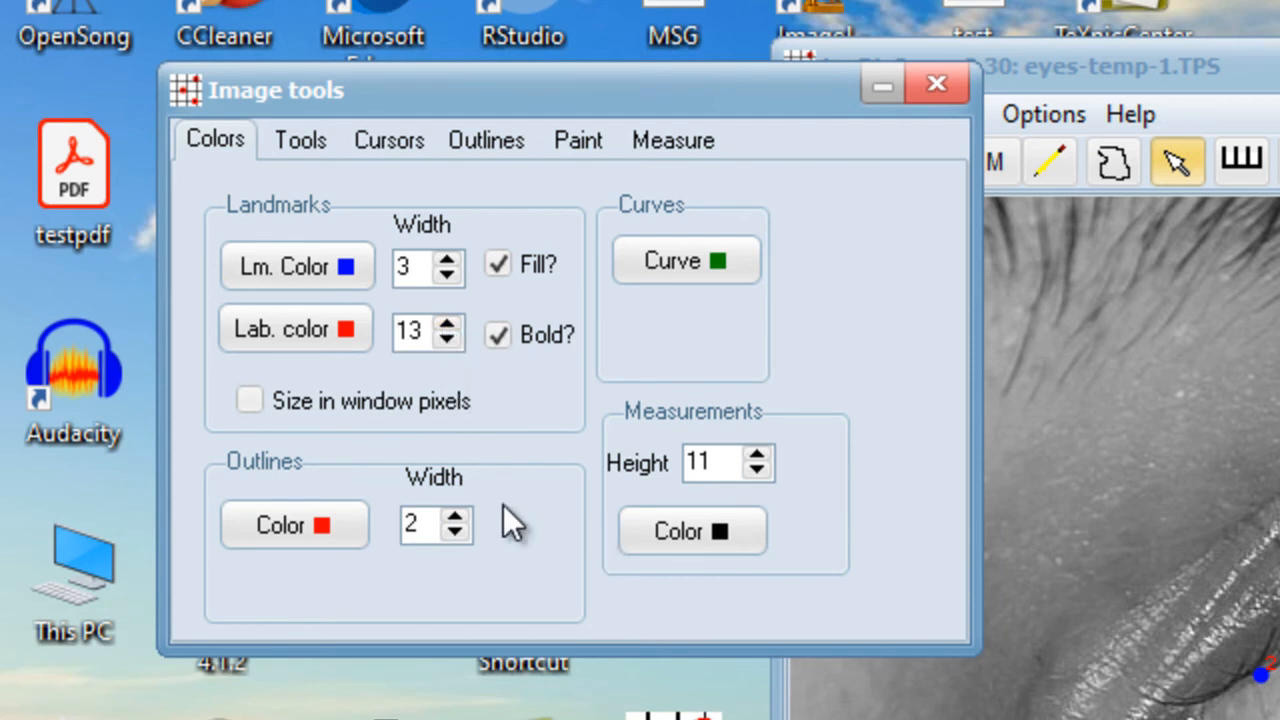
pyautogui.click(446, 325)
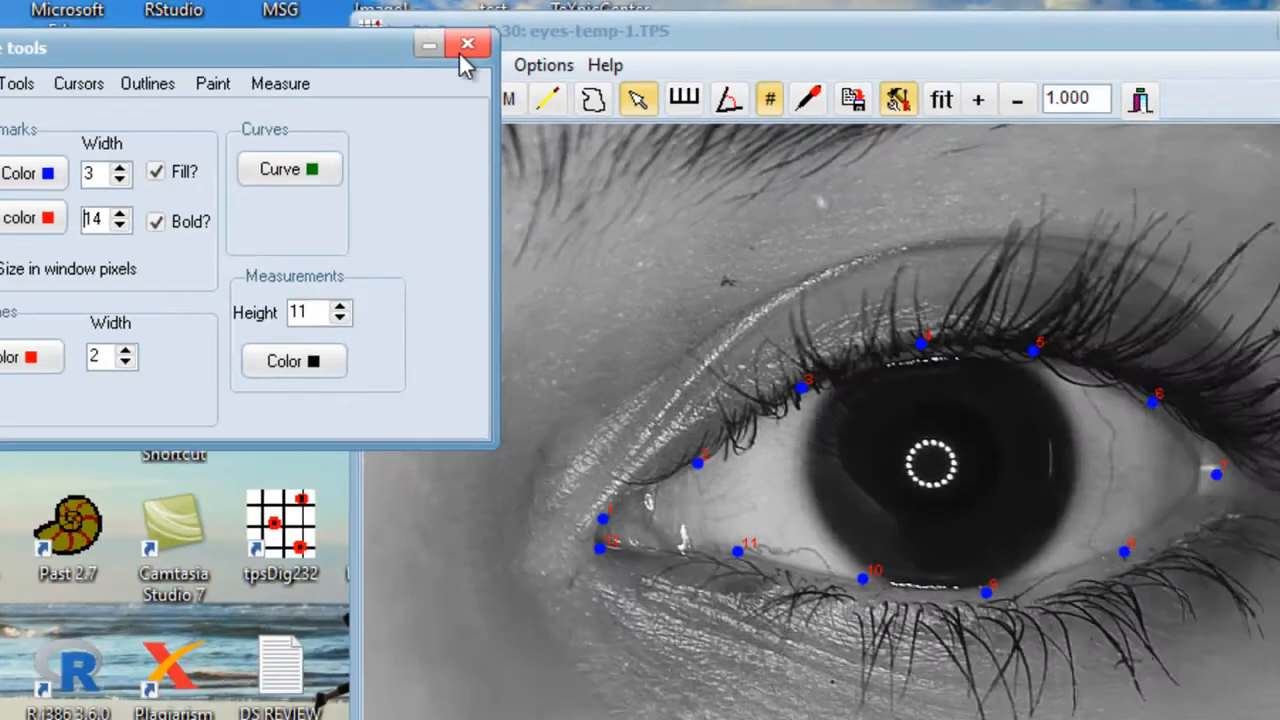
pyautogui.click(467, 45)
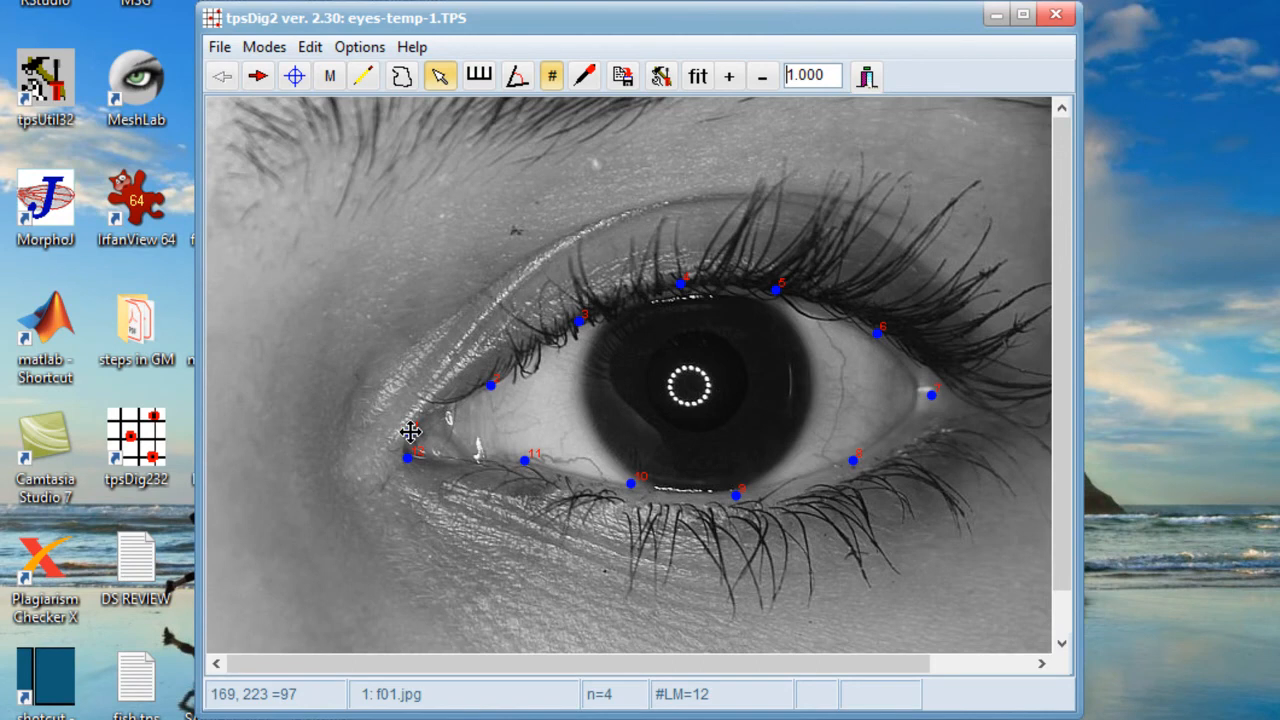
# Step: Reposition landmarks 1, 11 and 12 slightly along the eyelid edges near the inner eye corner of f01.jpg
pyautogui.moveTo(410, 431); pyautogui.dragTo(429, 410)
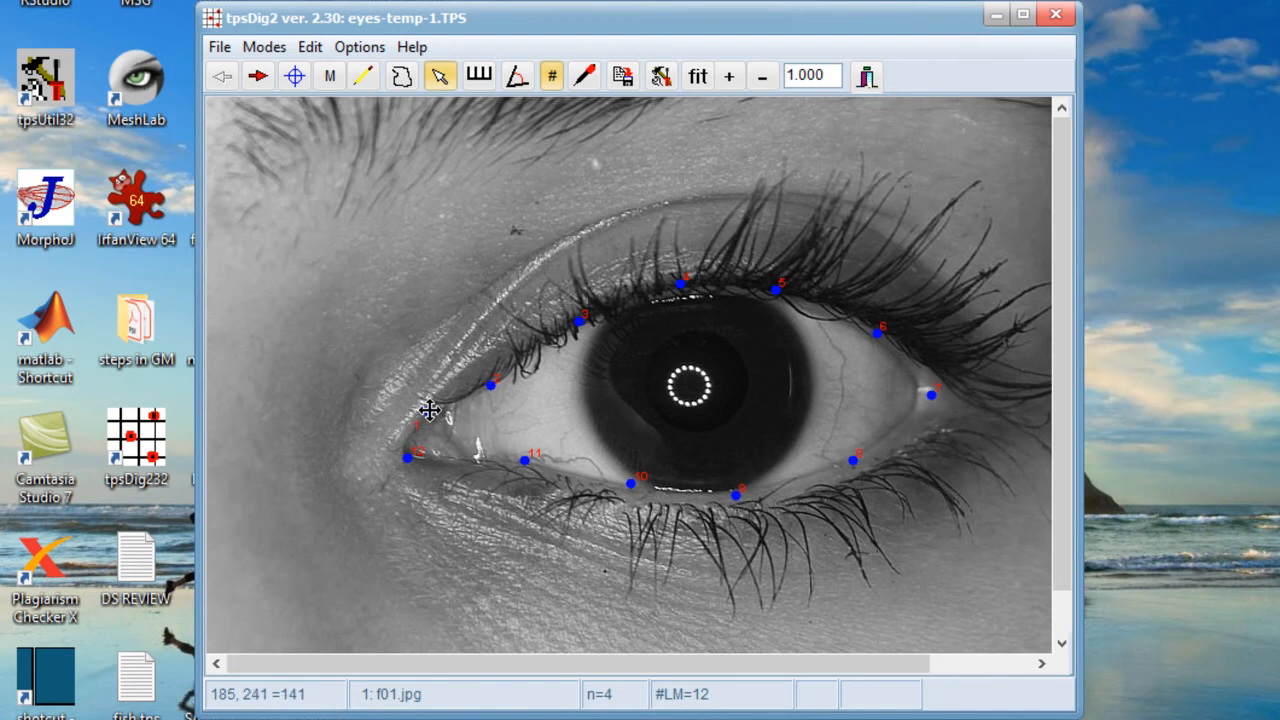
pyautogui.click(420, 427)
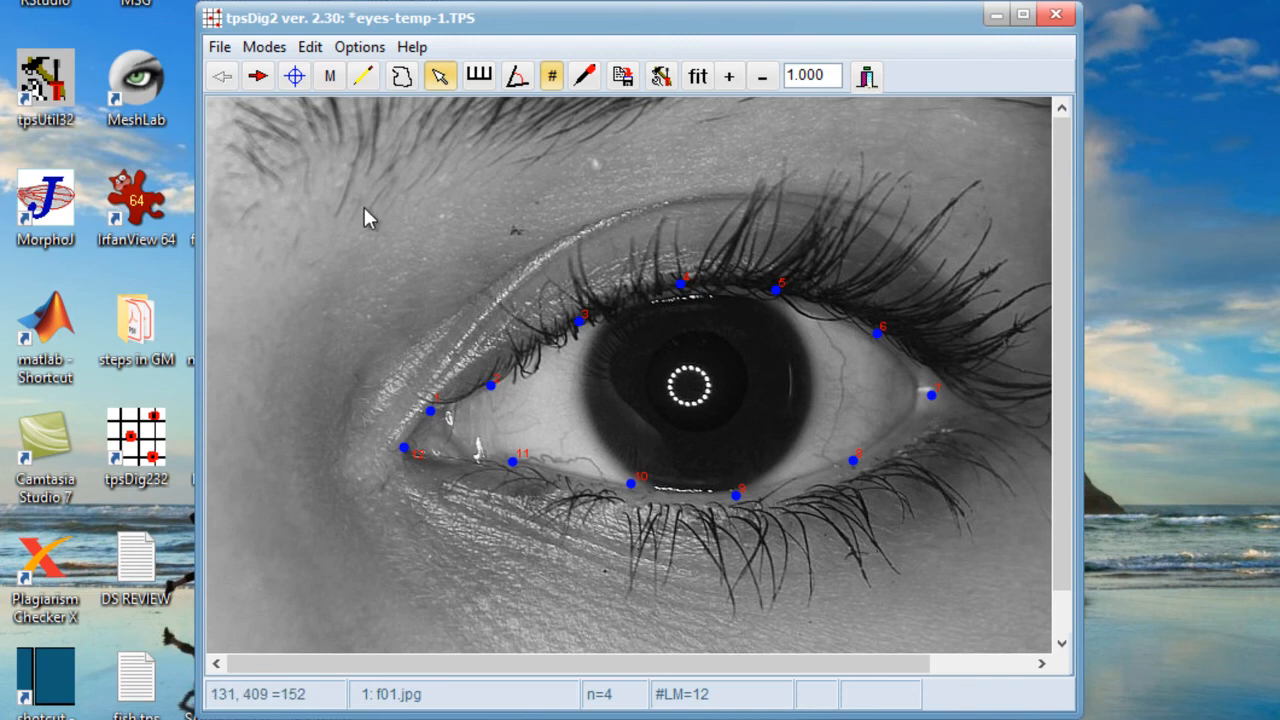
# Step: Turn on template mode for the 12 landmarks placed on f01.jpg
pyautogui.click(344, 52)
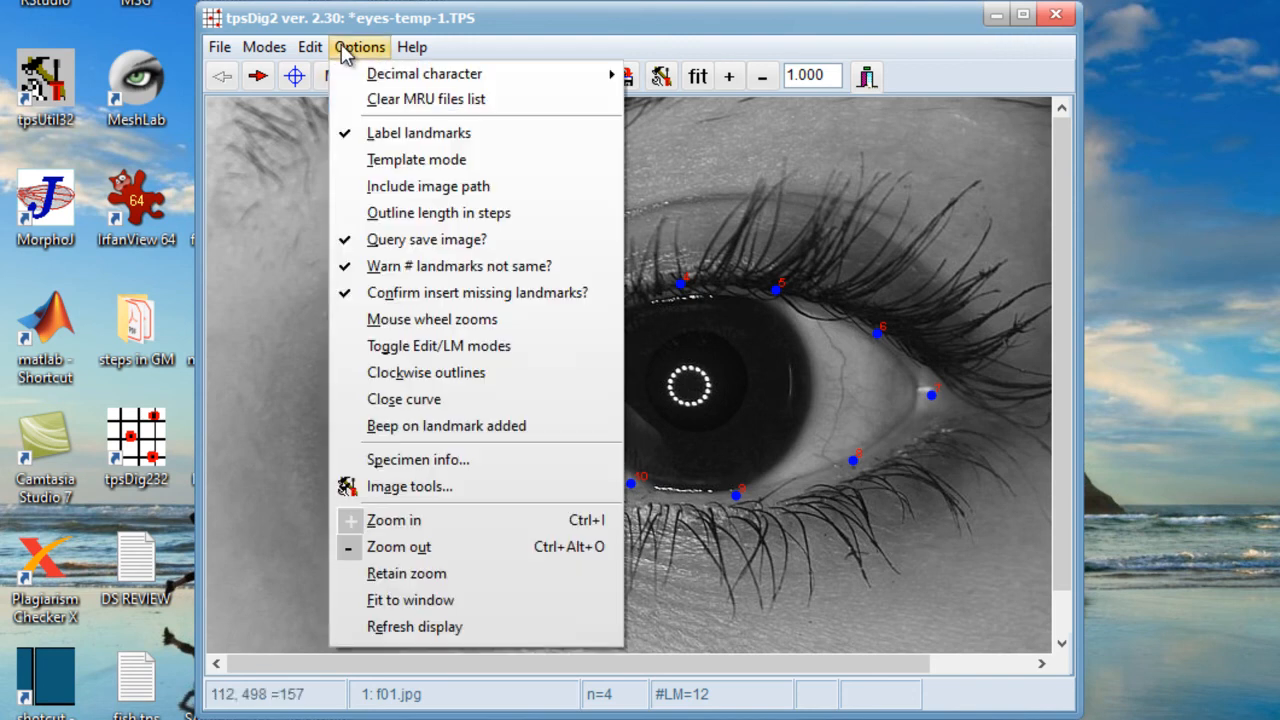
pyautogui.click(404, 167)
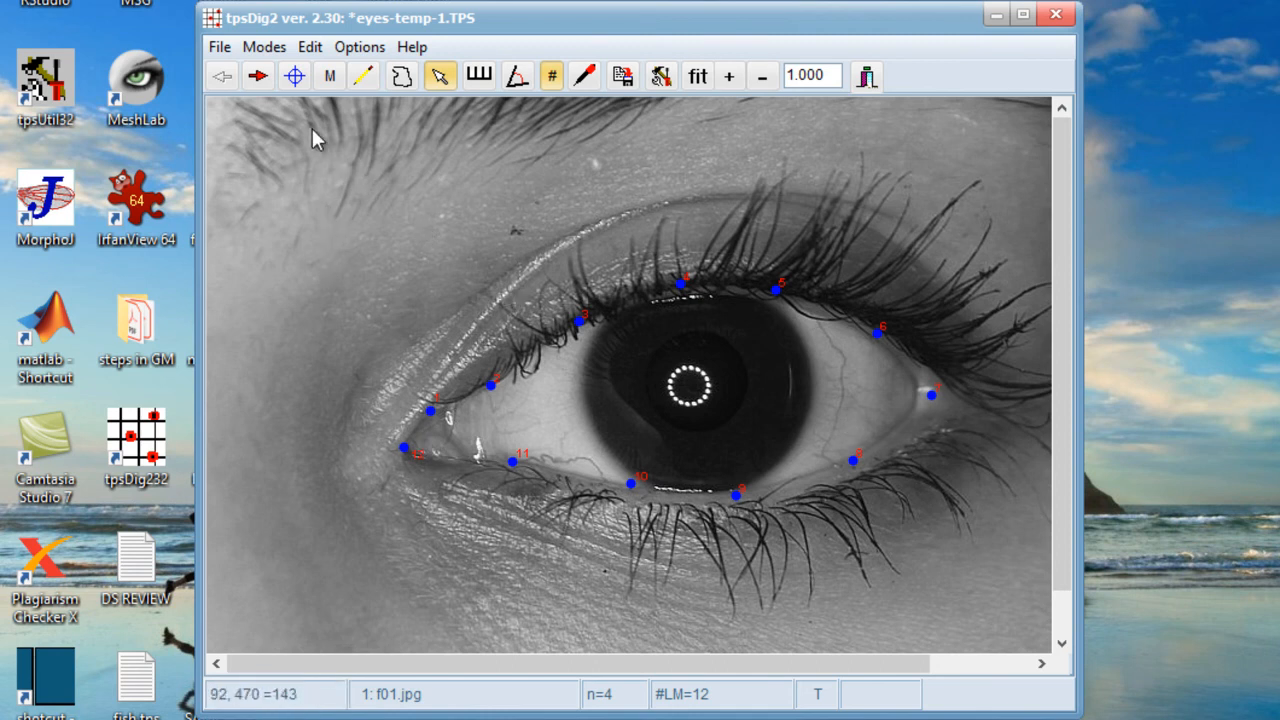
pyautogui.click(219, 47)
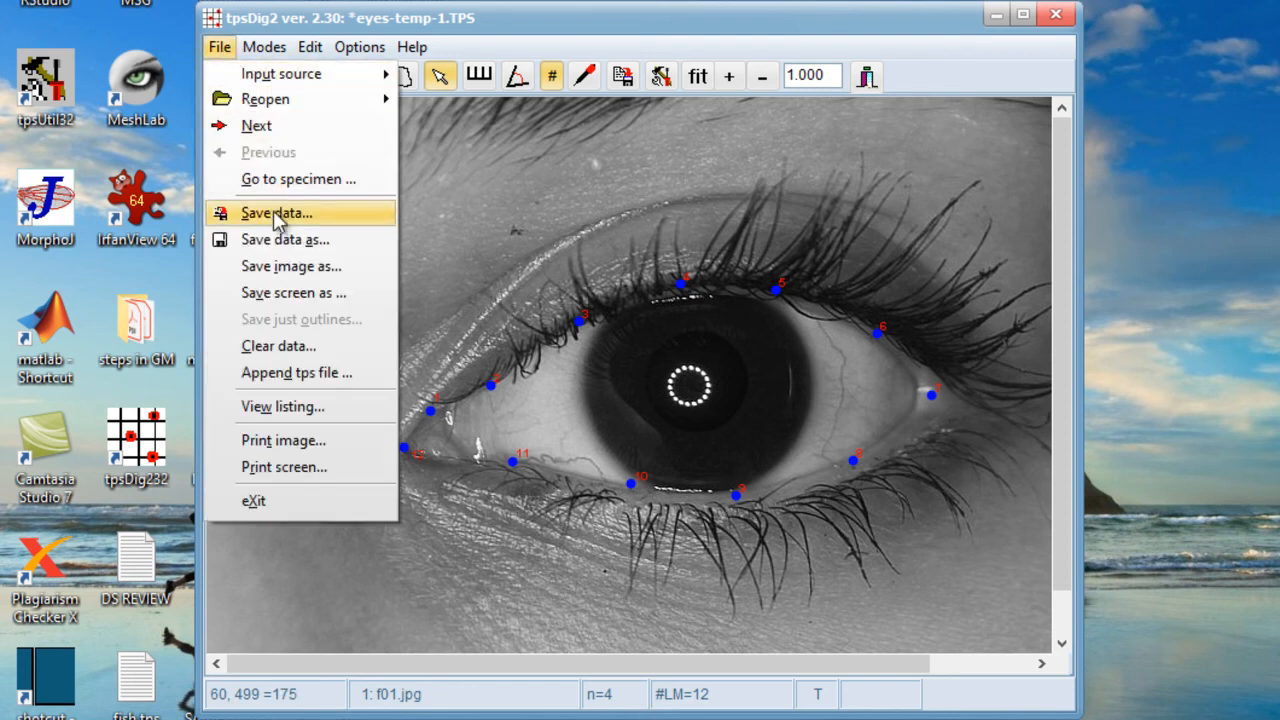
pyautogui.click(471, 193)
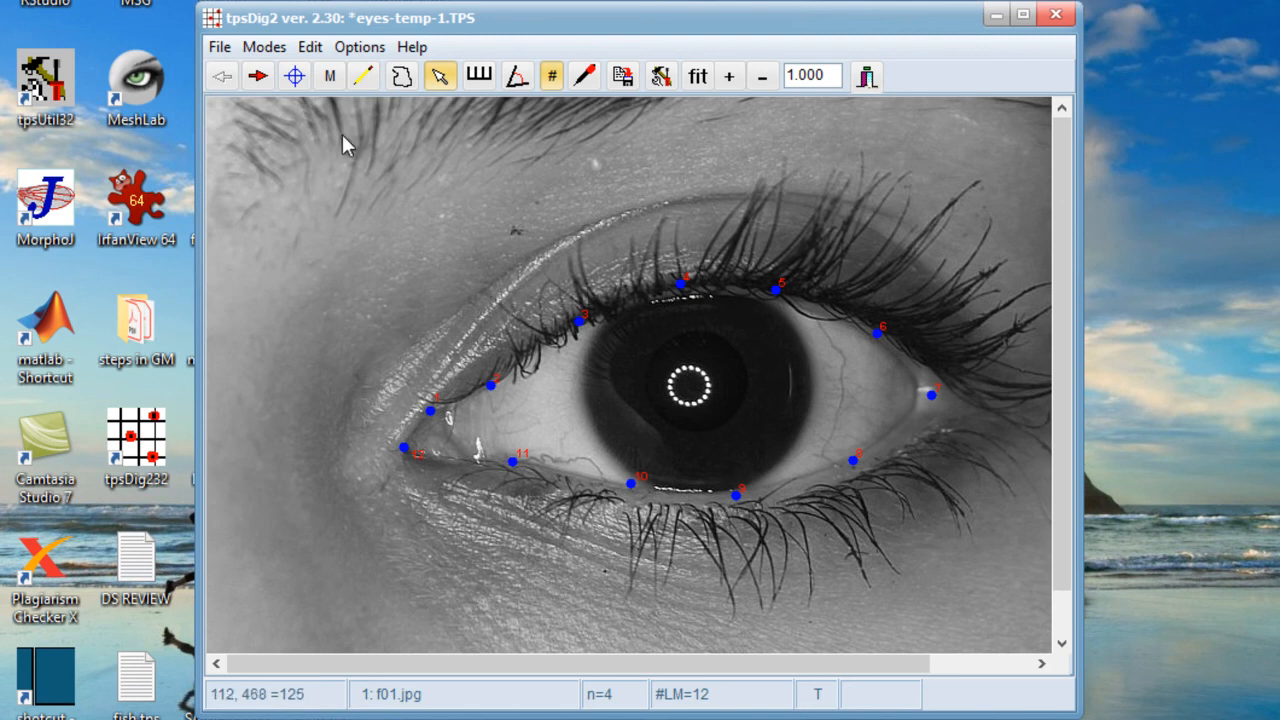
# Step: On f02.jpg, shift the whole landmark template slightly toward the inner eye corner and reposition landmarks 8, 9, 10 and 11 along the lower eyelid
pyautogui.click(257, 80)
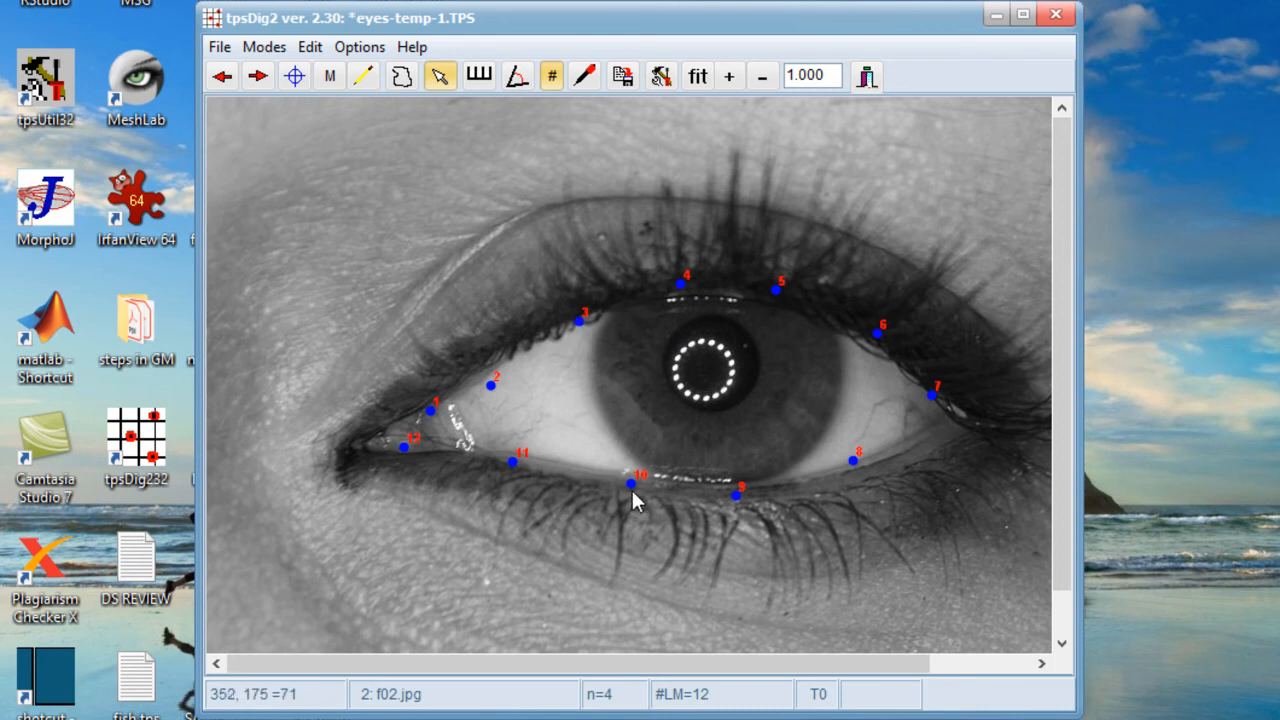
pyautogui.moveTo(631, 485)
pyautogui.mouseDown()
pyautogui.moveTo(646, 486)
pyautogui.moveTo(583, 491)
pyautogui.moveTo(645, 345)
pyautogui.moveTo(645, 440)
pyautogui.moveTo(608, 474)
pyautogui.moveTo(621, 485)
pyautogui.mouseUp()
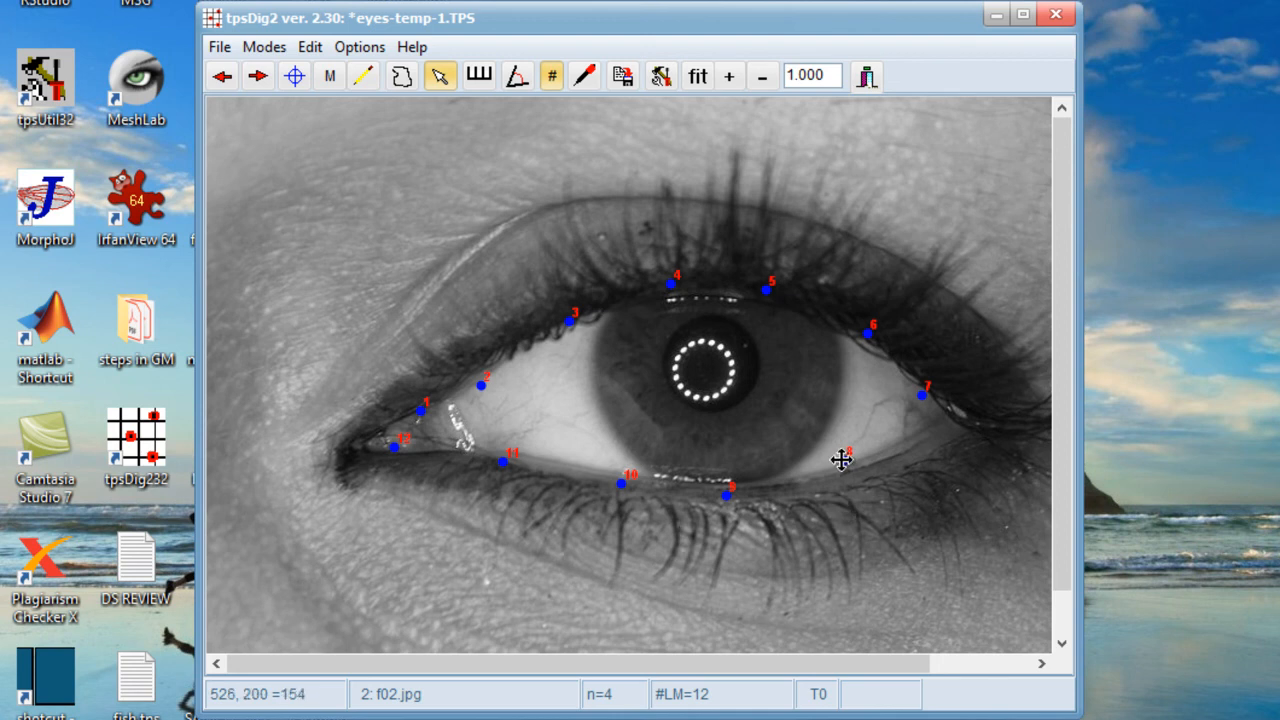
pyautogui.moveTo(844, 461); pyautogui.dragTo(876, 471)
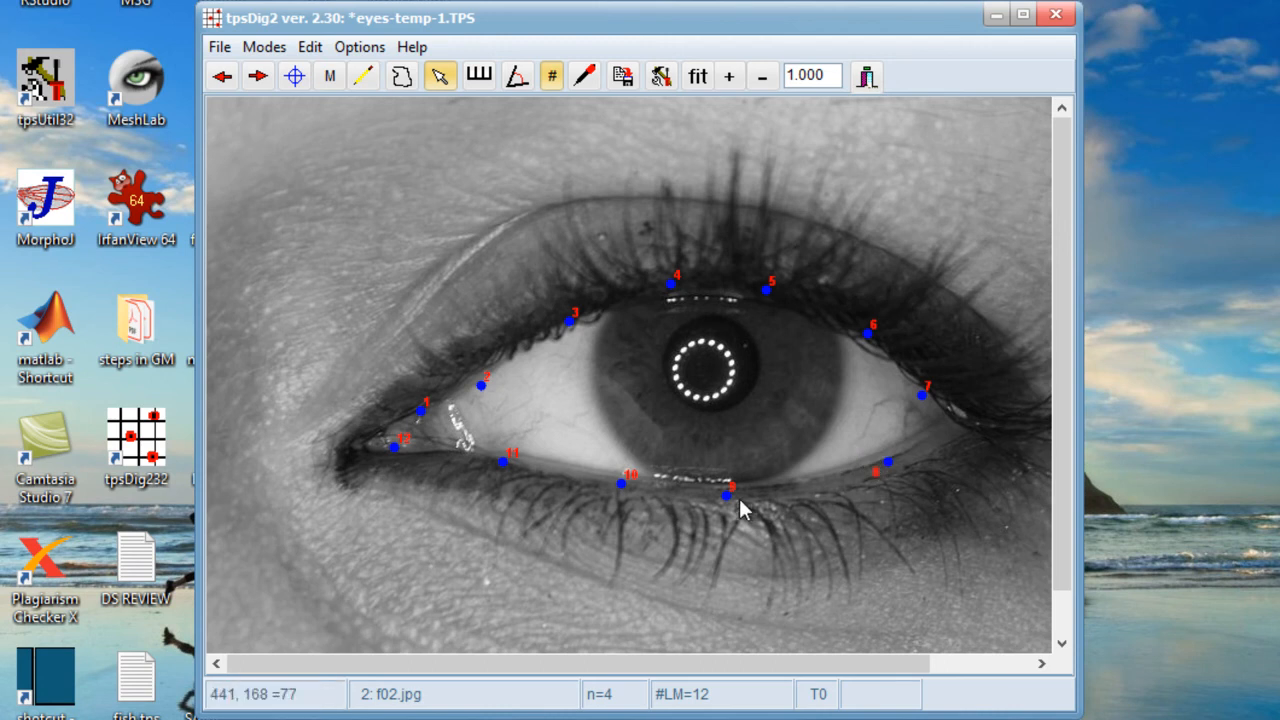
pyautogui.moveTo(729, 486); pyautogui.dragTo(790, 483)
pyautogui.moveTo(620, 485); pyautogui.dragTo(653, 481)
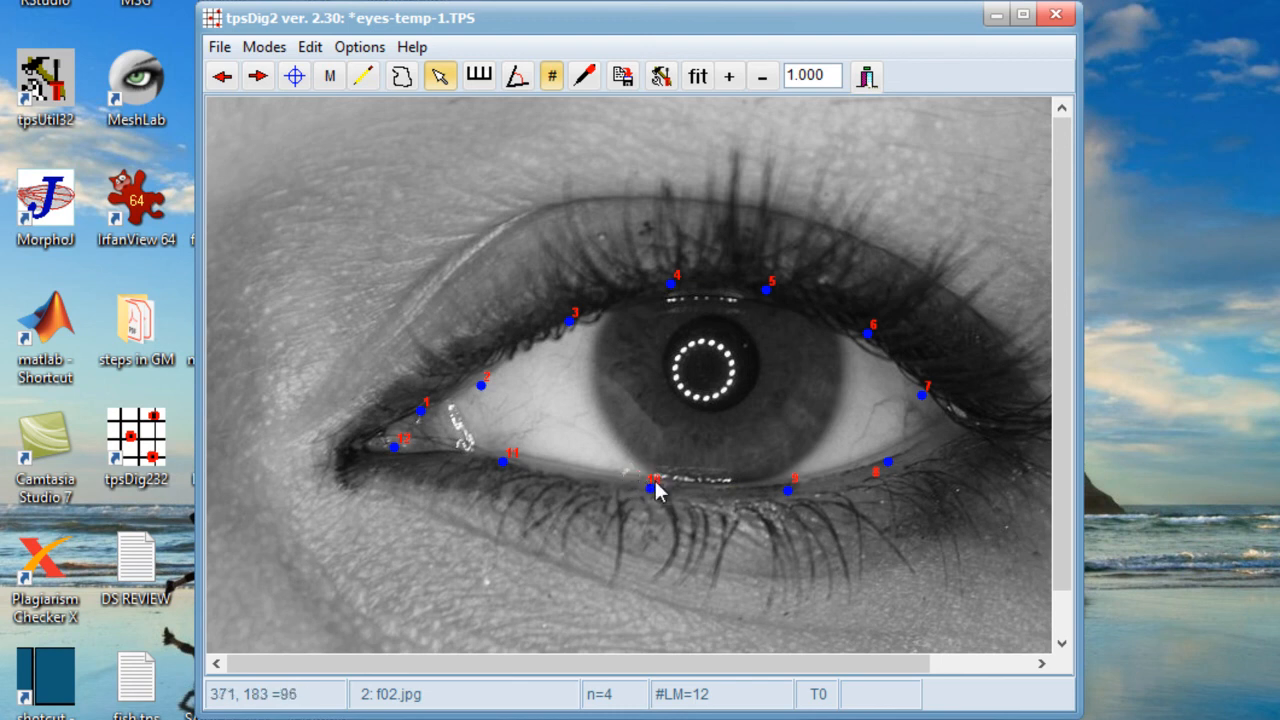
pyautogui.moveTo(501, 460); pyautogui.dragTo(530, 470)
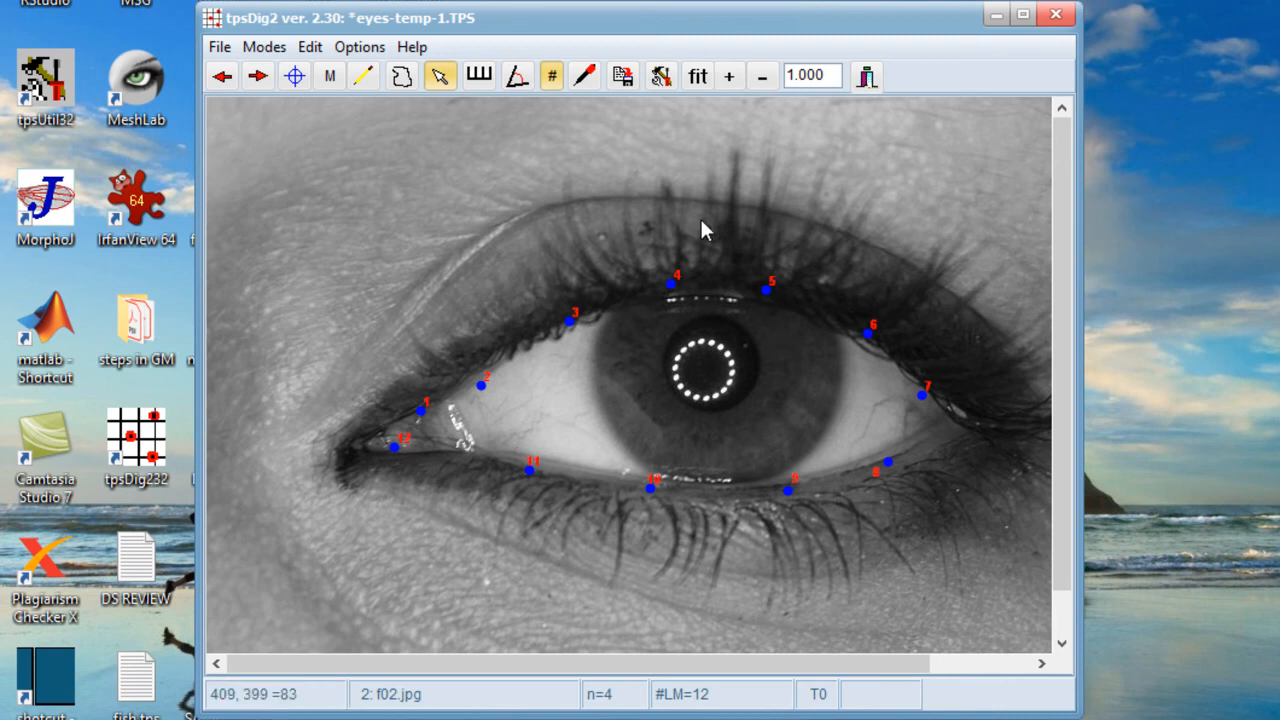
pyautogui.click(360, 47)
pyautogui.moveTo(310, 47)
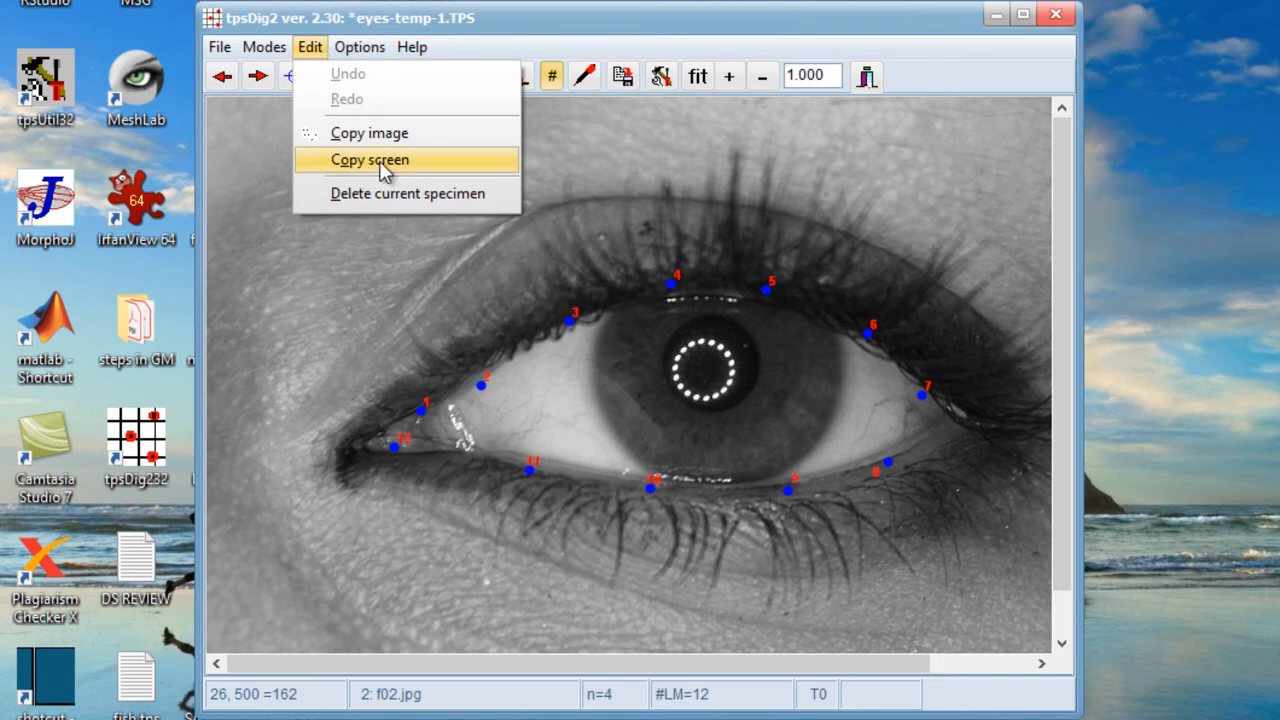
pyautogui.click(352, 265)
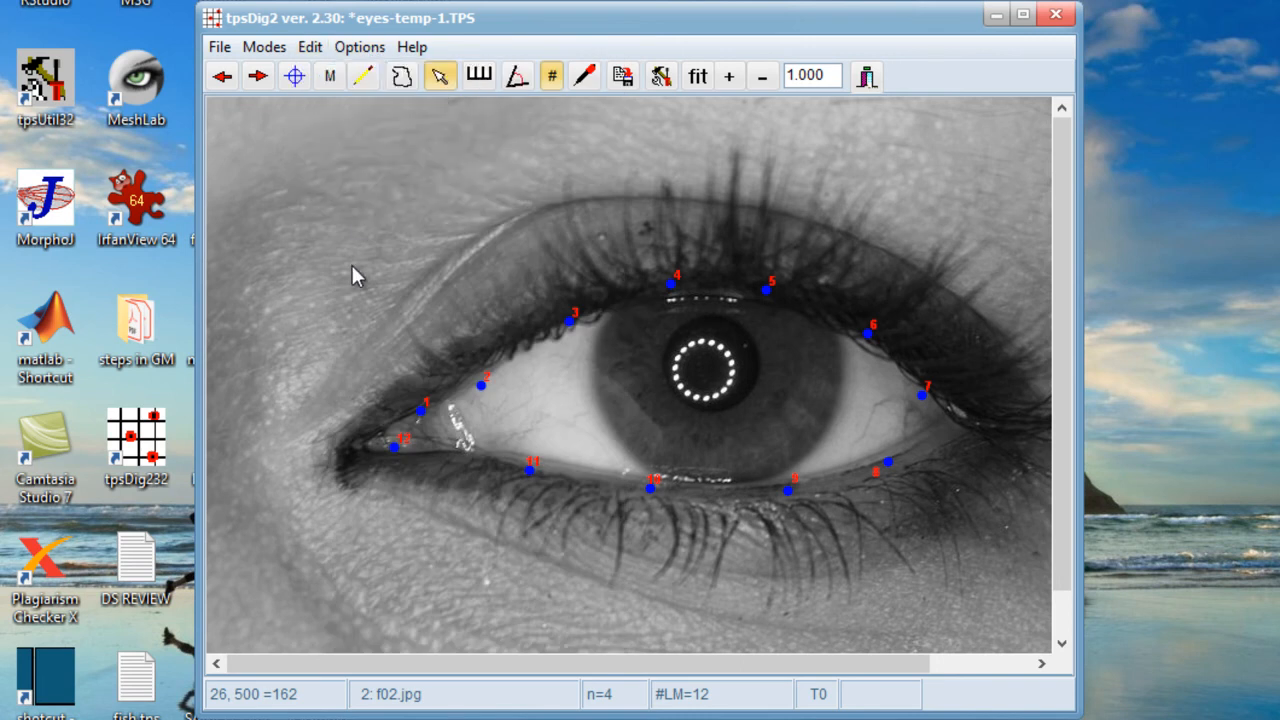
# Step: On m01.jpg, shift the whole landmark template onto the eye and move landmarks 1, 2 and 3 up to the upper eyelid edge
pyautogui.click(257, 80)
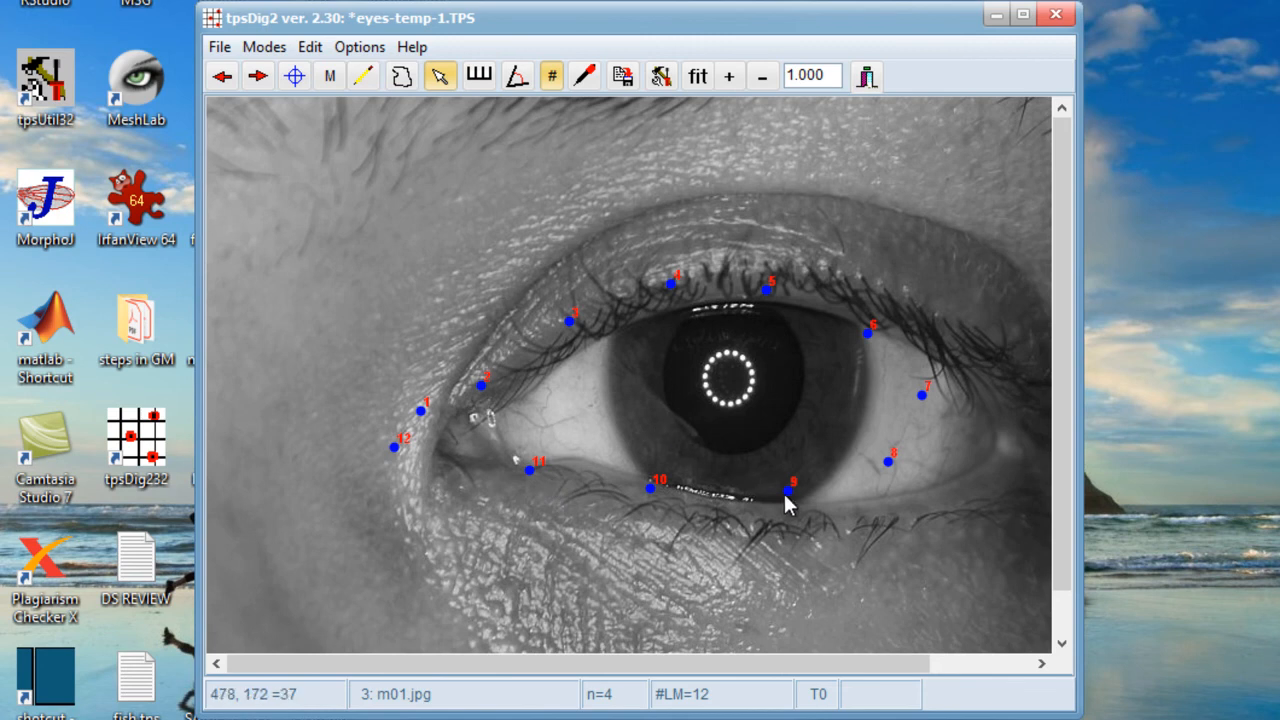
pyautogui.moveTo(788, 490); pyautogui.dragTo(868, 502)
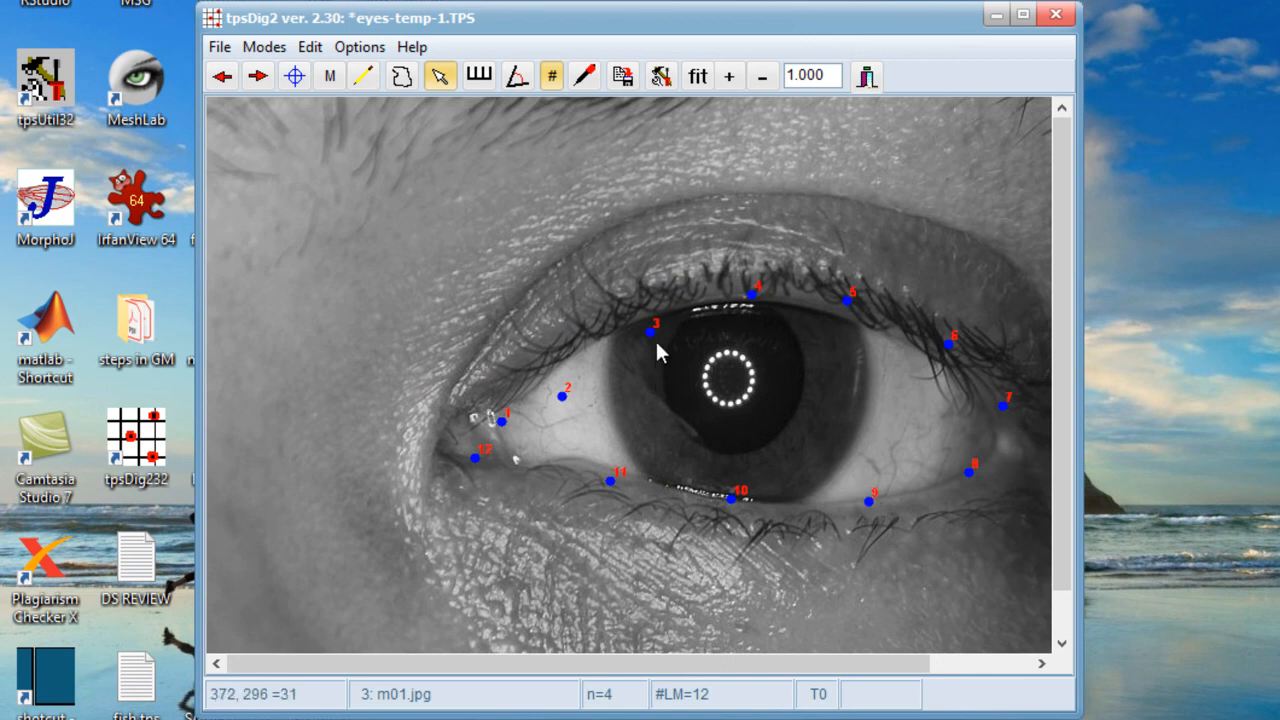
pyautogui.moveTo(651, 334); pyautogui.dragTo(640, 322)
pyautogui.moveTo(563, 398); pyautogui.dragTo(551, 372)
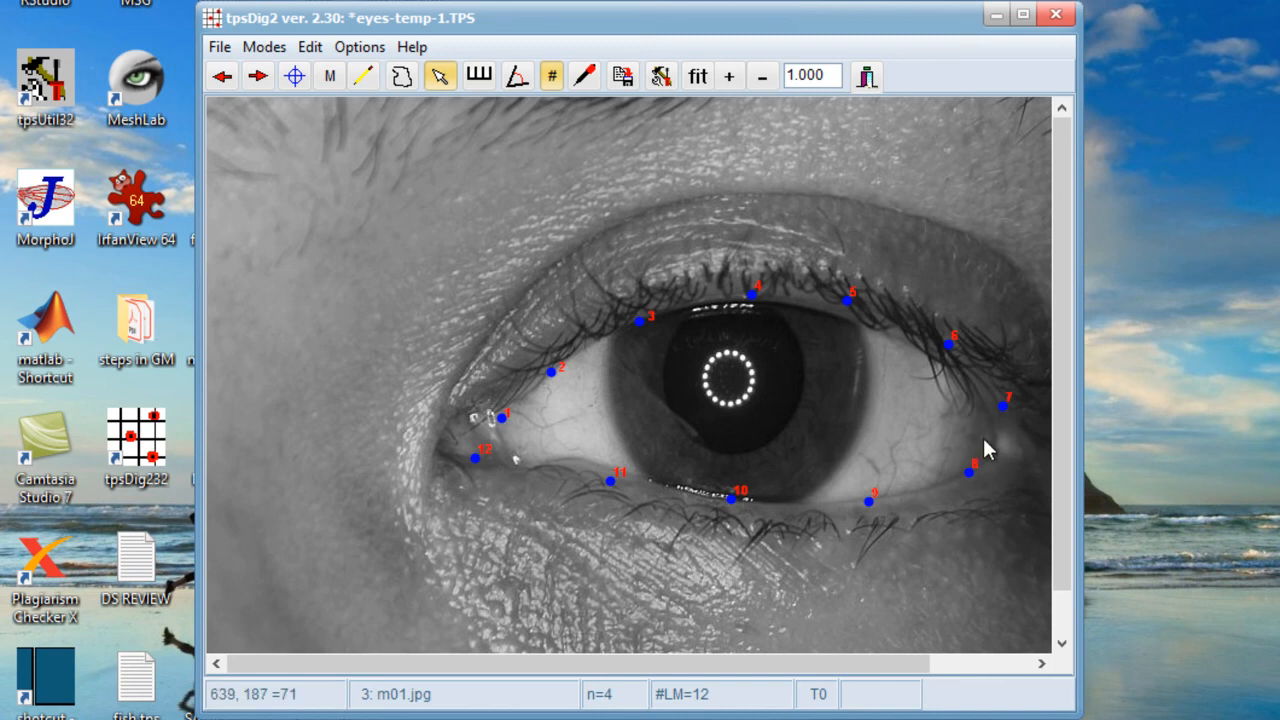
# Step: On m02.jpg, shift the whole landmark template down onto the eye and move landmark 8 onto the lower eyelid edge
pyautogui.click(263, 80)
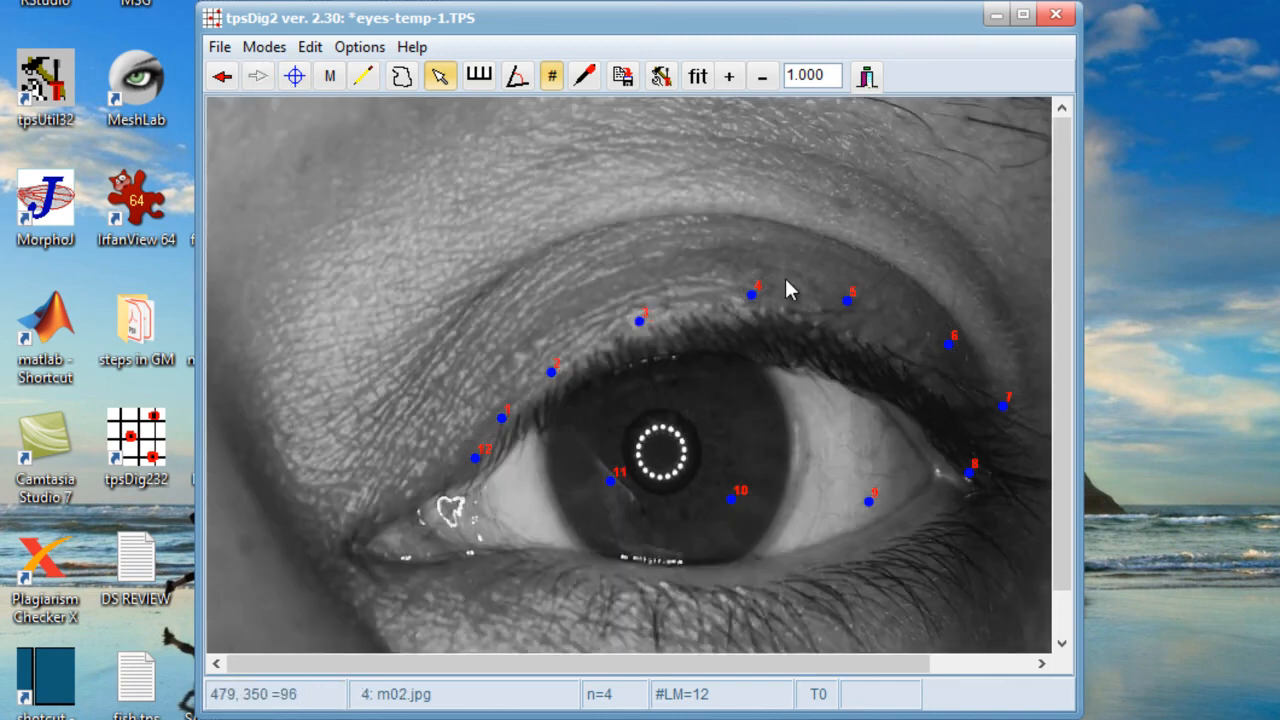
pyautogui.moveTo(753, 293); pyautogui.dragTo(711, 359)
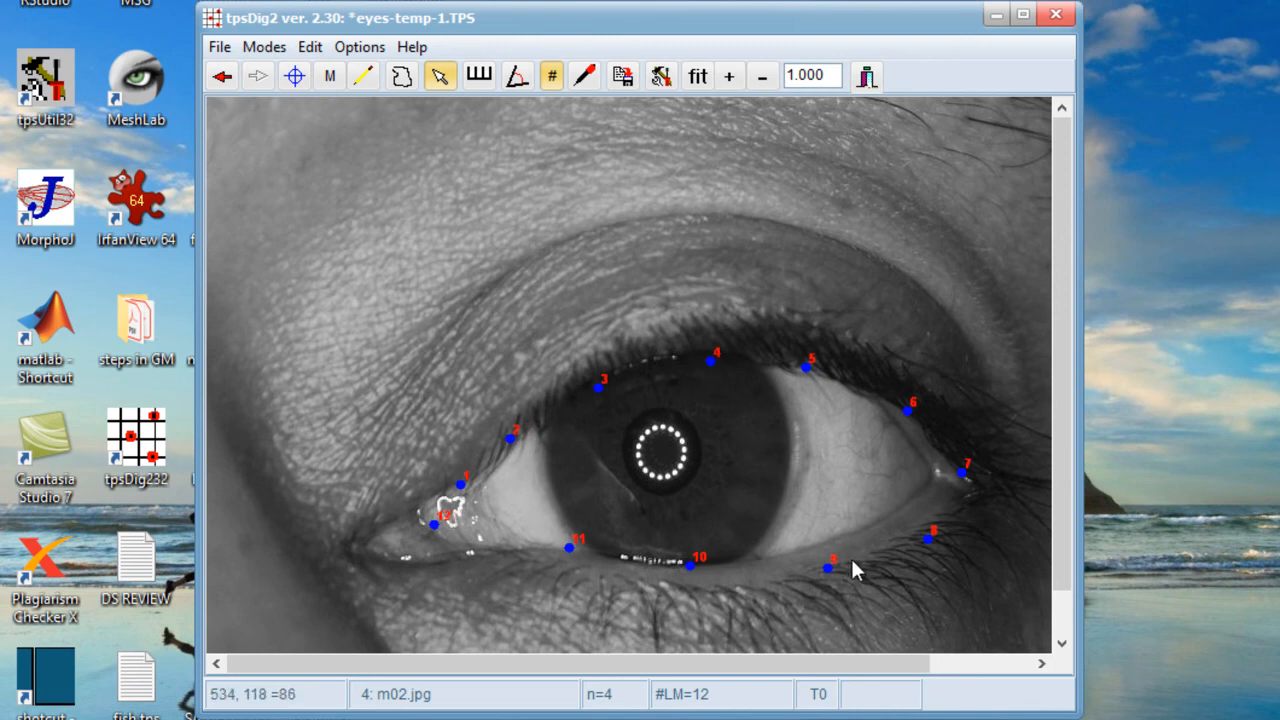
pyautogui.moveTo(929, 536); pyautogui.dragTo(914, 529)
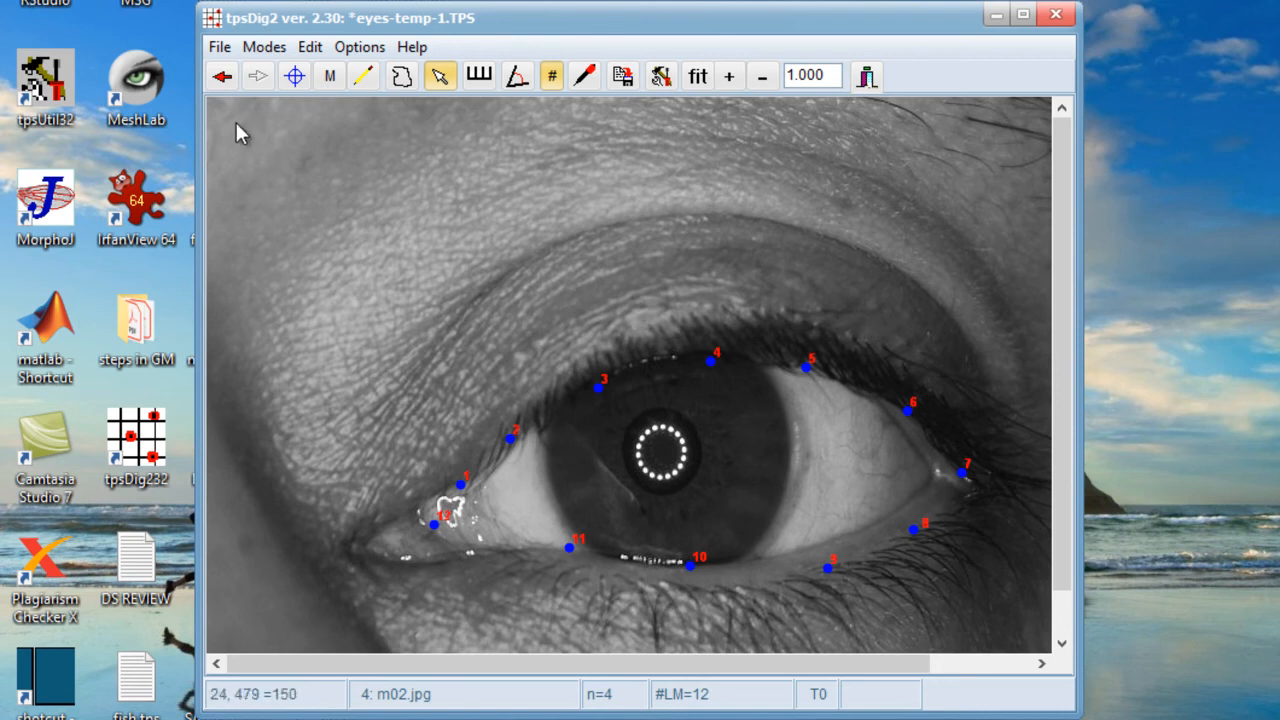
# Step: Save the landmark data to eyes-temp-1.TPS, overwriting the existing file
pyautogui.click(222, 50)
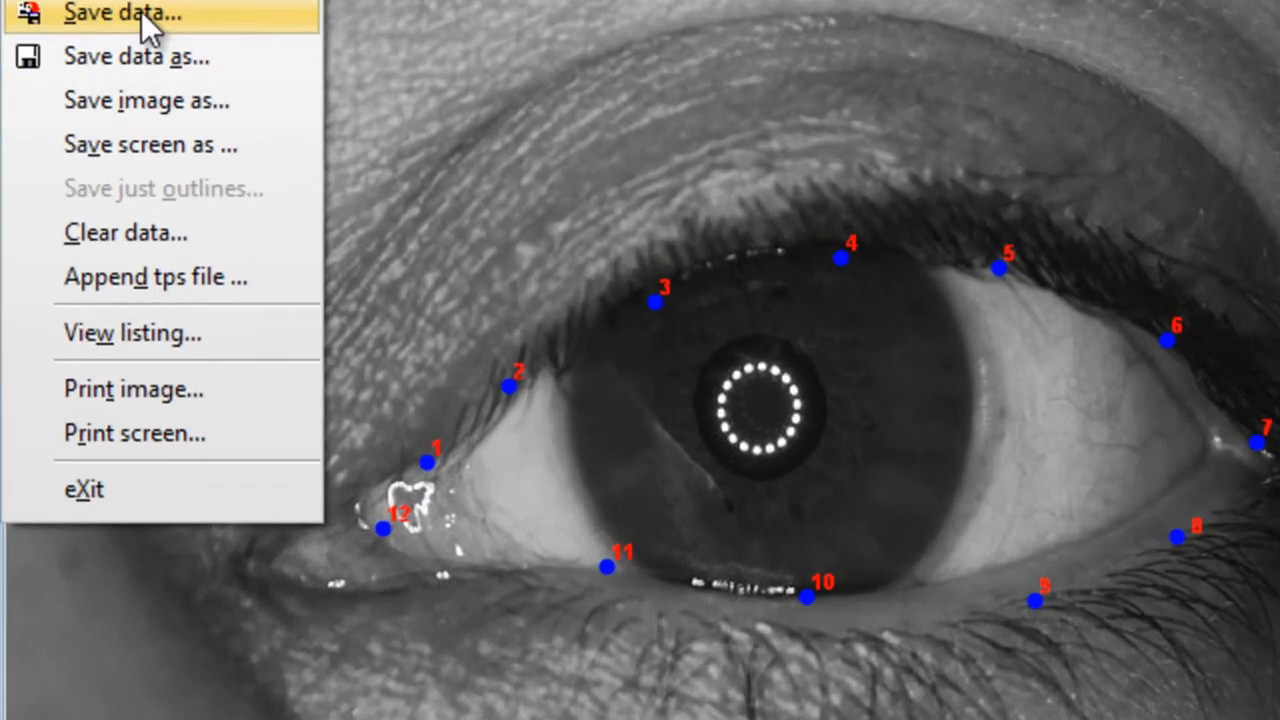
pyautogui.click(141, 12)
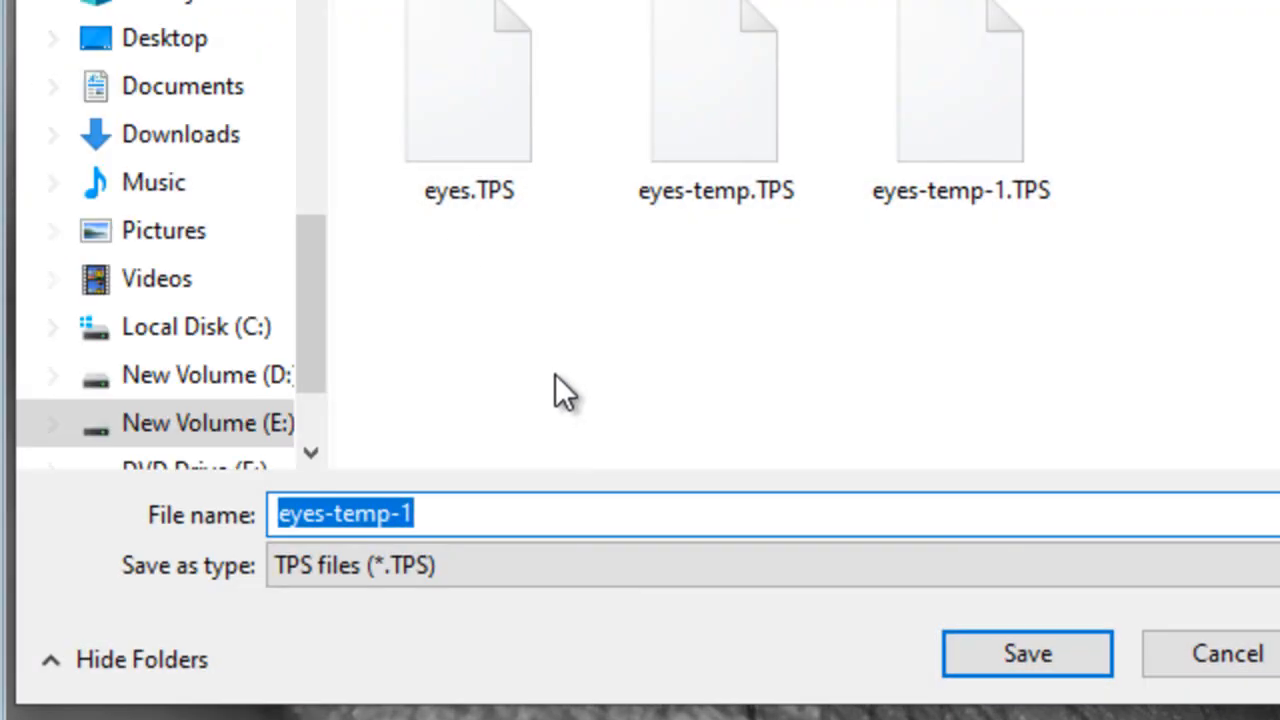
pyautogui.click(941, 152)
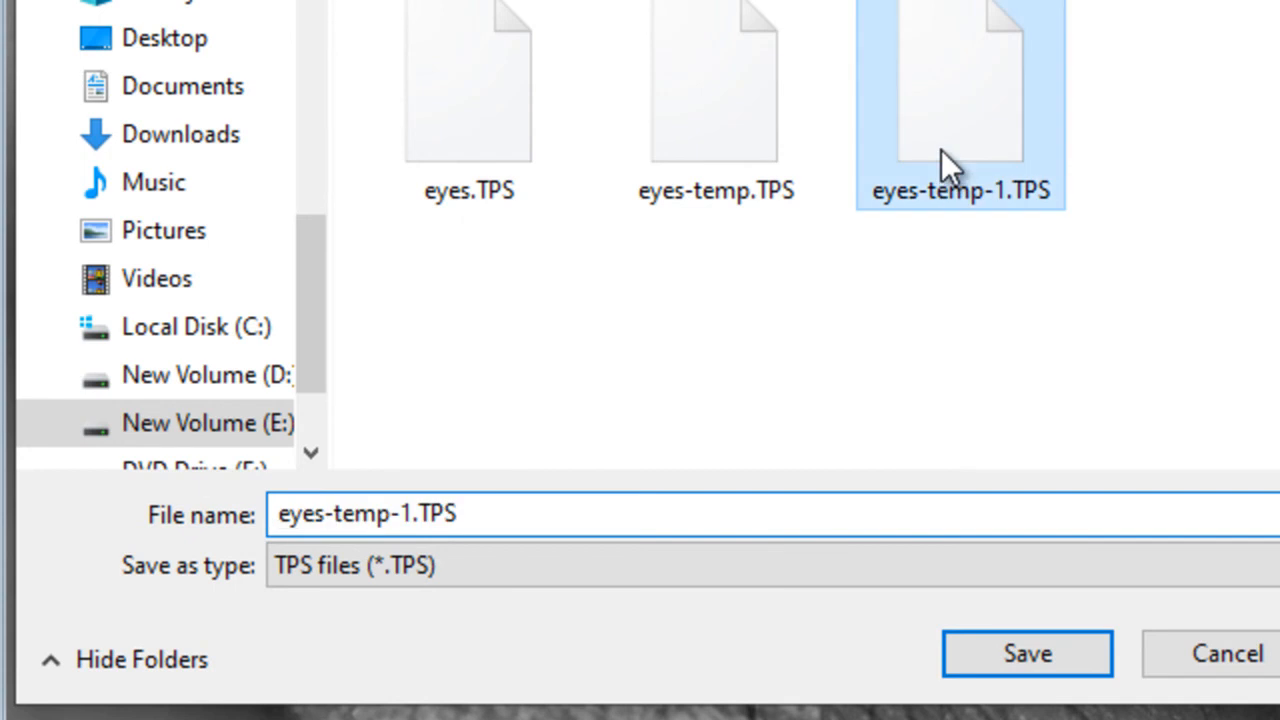
pyautogui.click(1046, 670)
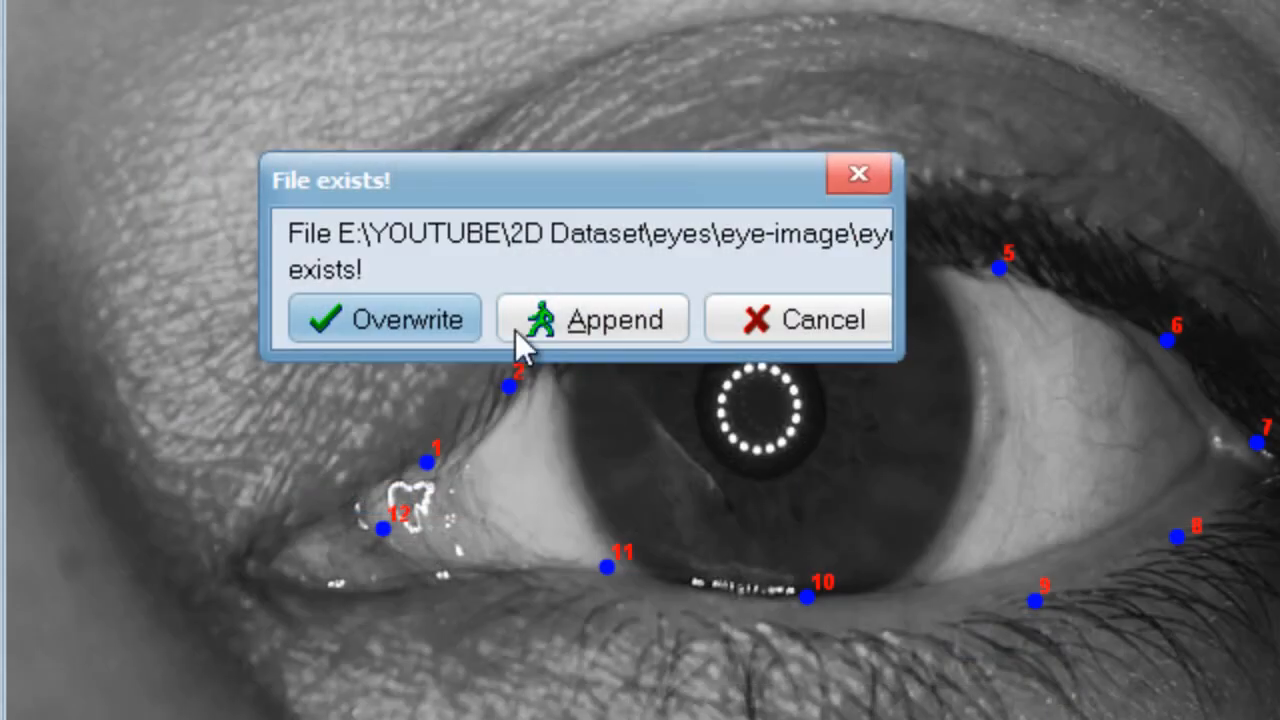
pyautogui.click(411, 320)
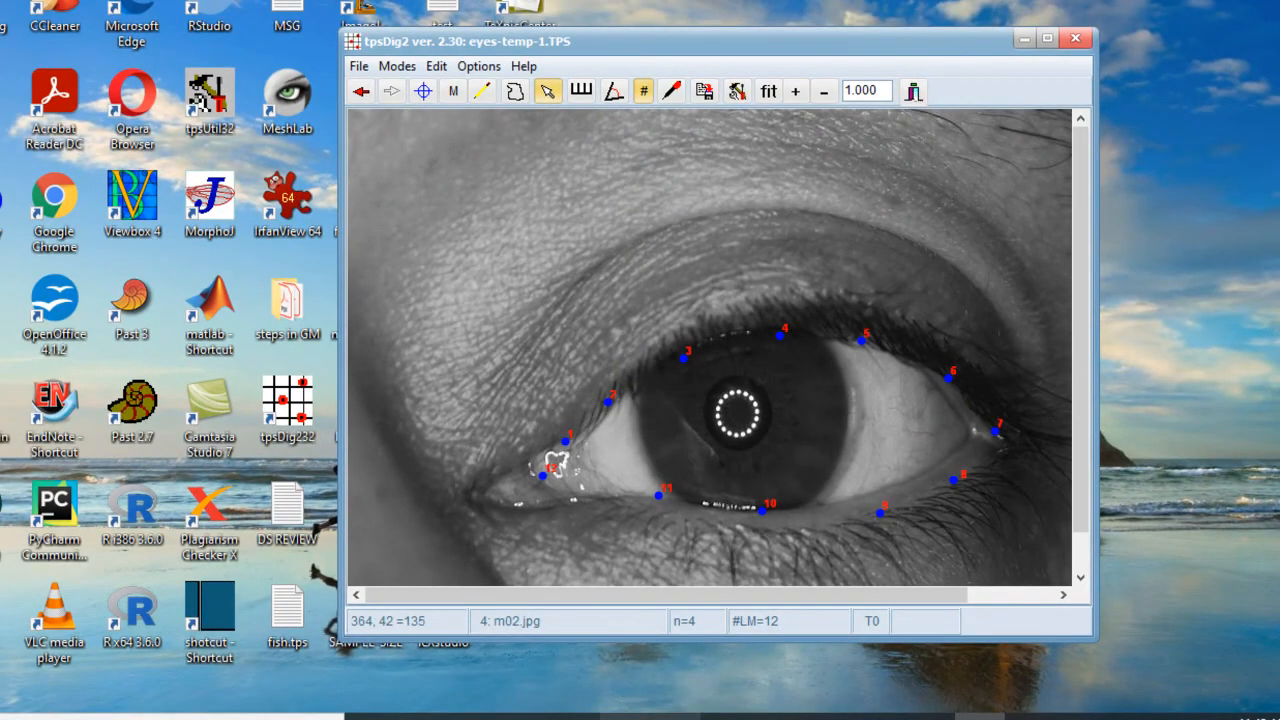
# Step: Open eyes-temp-1.TPS from the eye-image folder in Notepad++
pyautogui.click(422, 717)
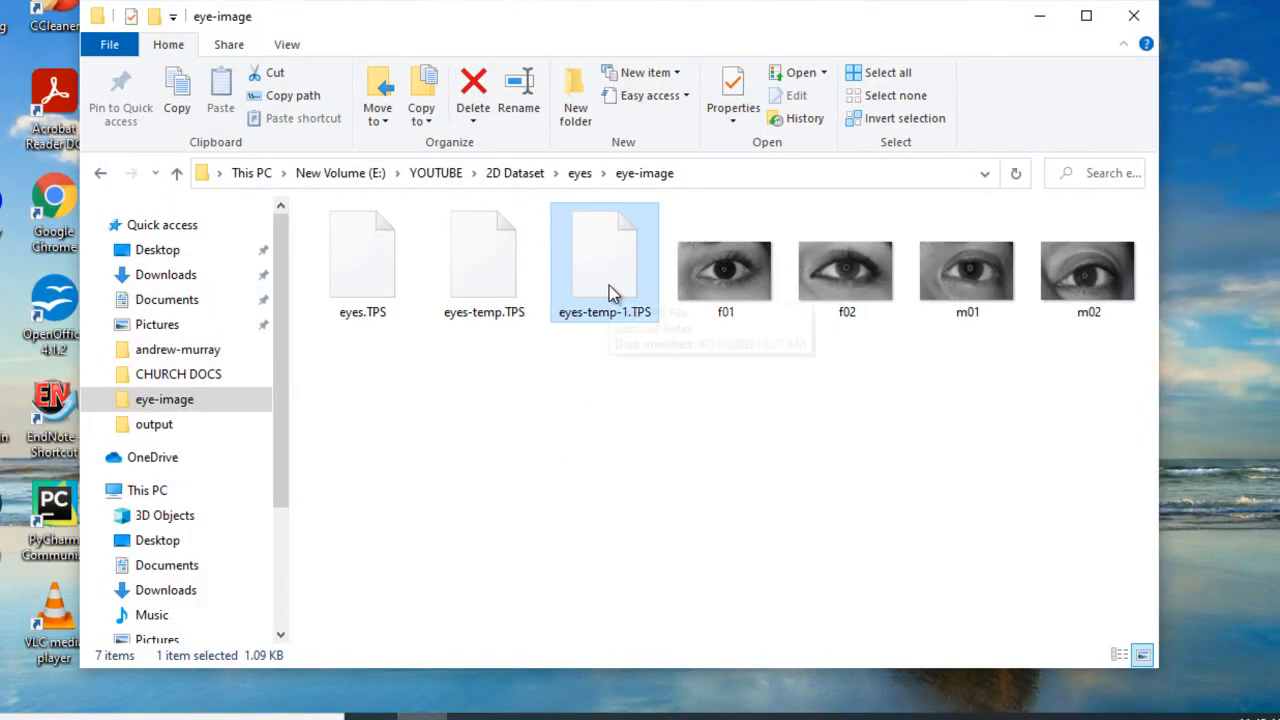
pyautogui.rightClick(609, 285)
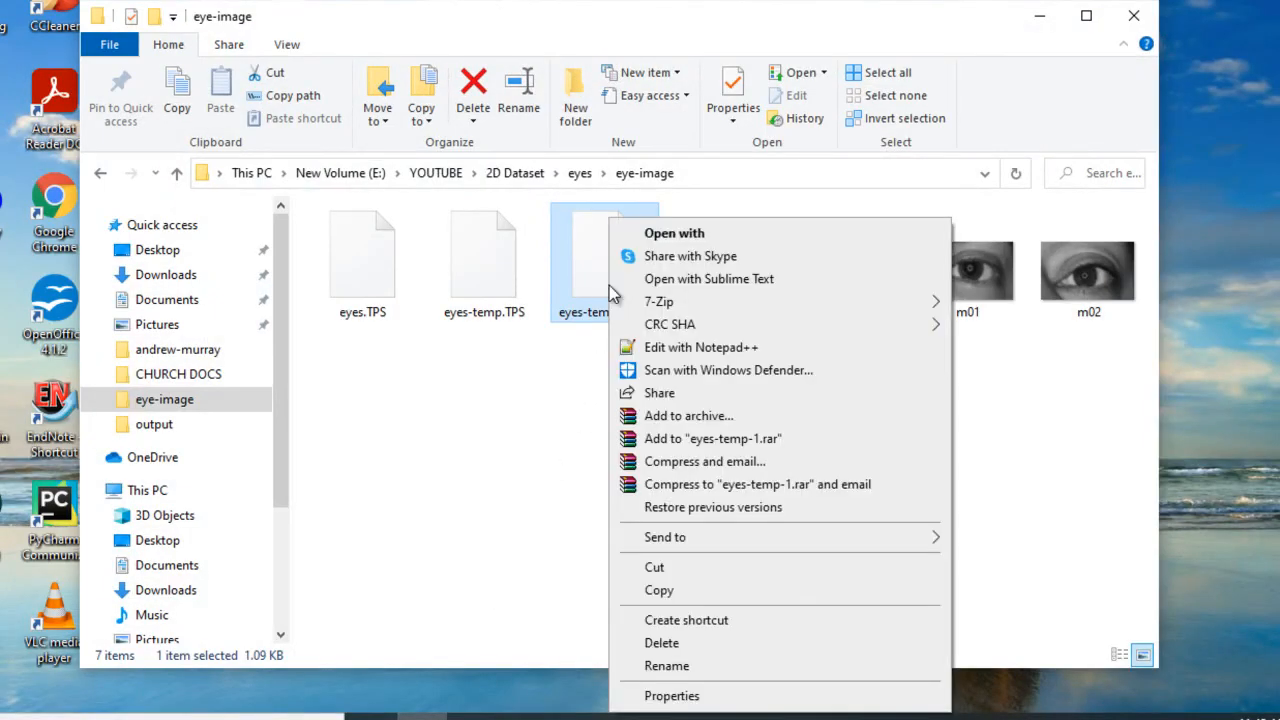
pyautogui.click(679, 350)
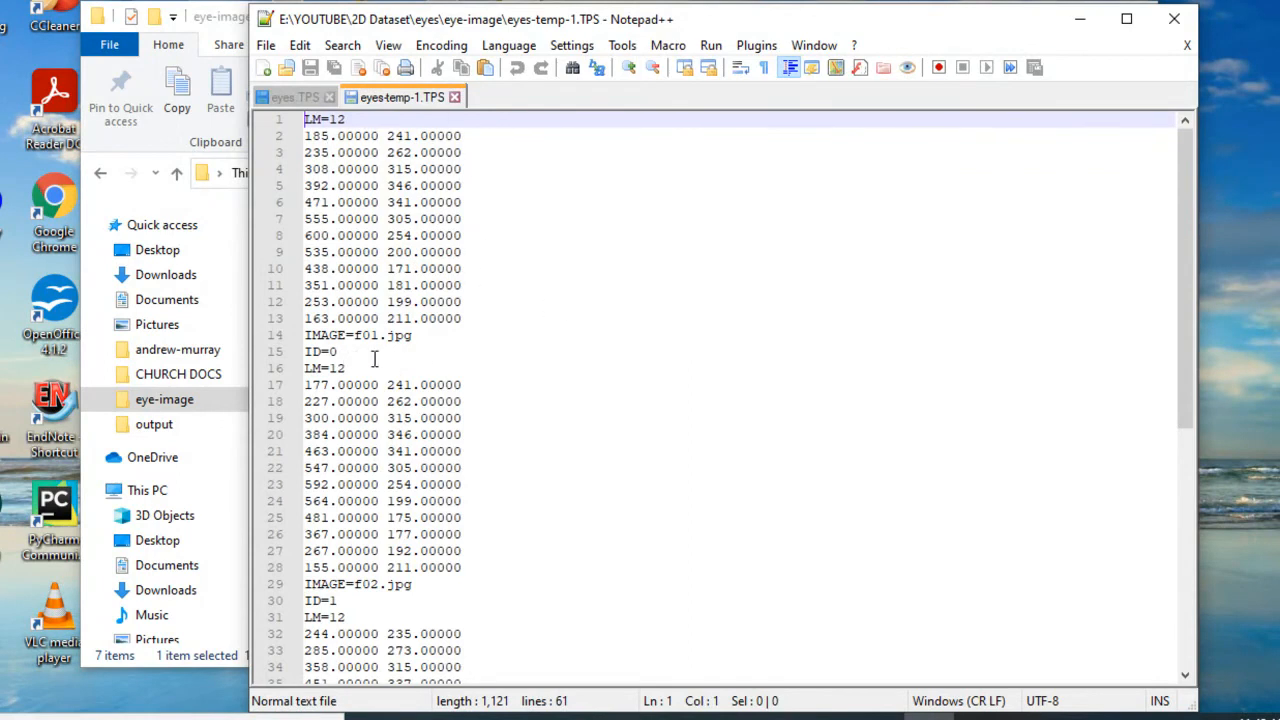
# Step: Examine the landmark coordinates, image names and IDs recorded for each specimen in eyes-temp-1.TPS
pyautogui.scroll(-2, 365, 393)
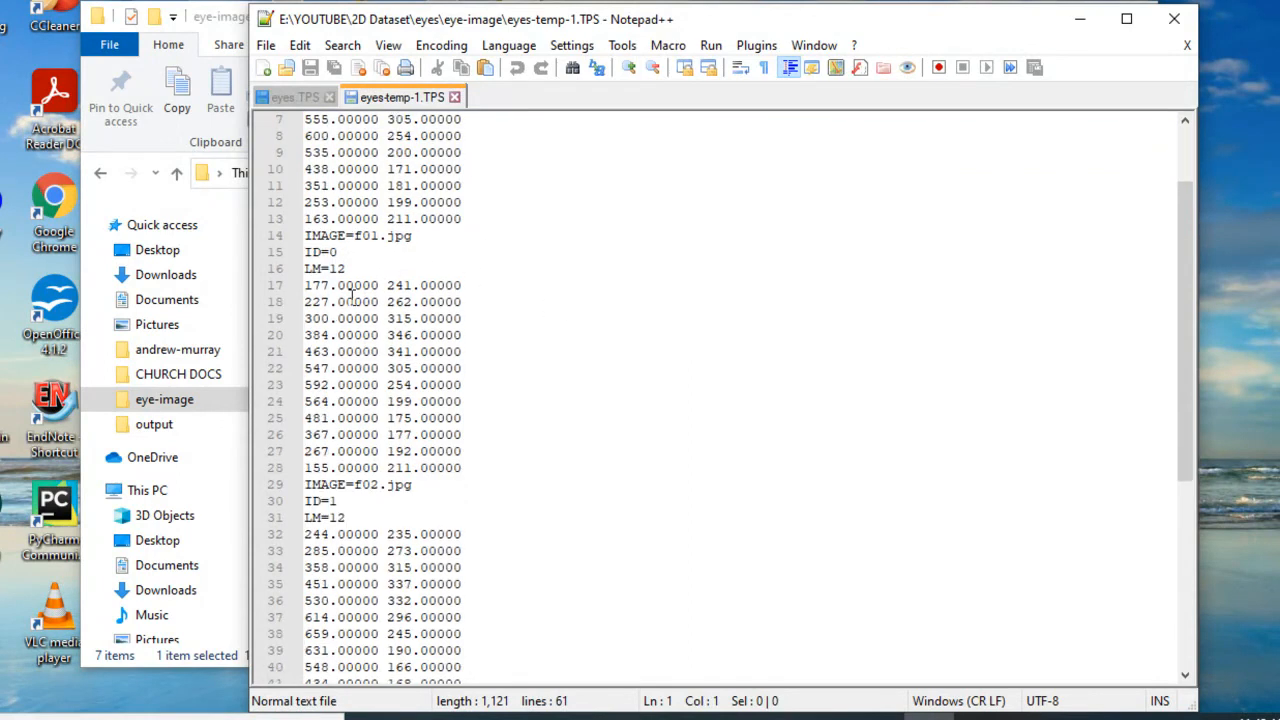
pyautogui.scroll(2, 350, 300)
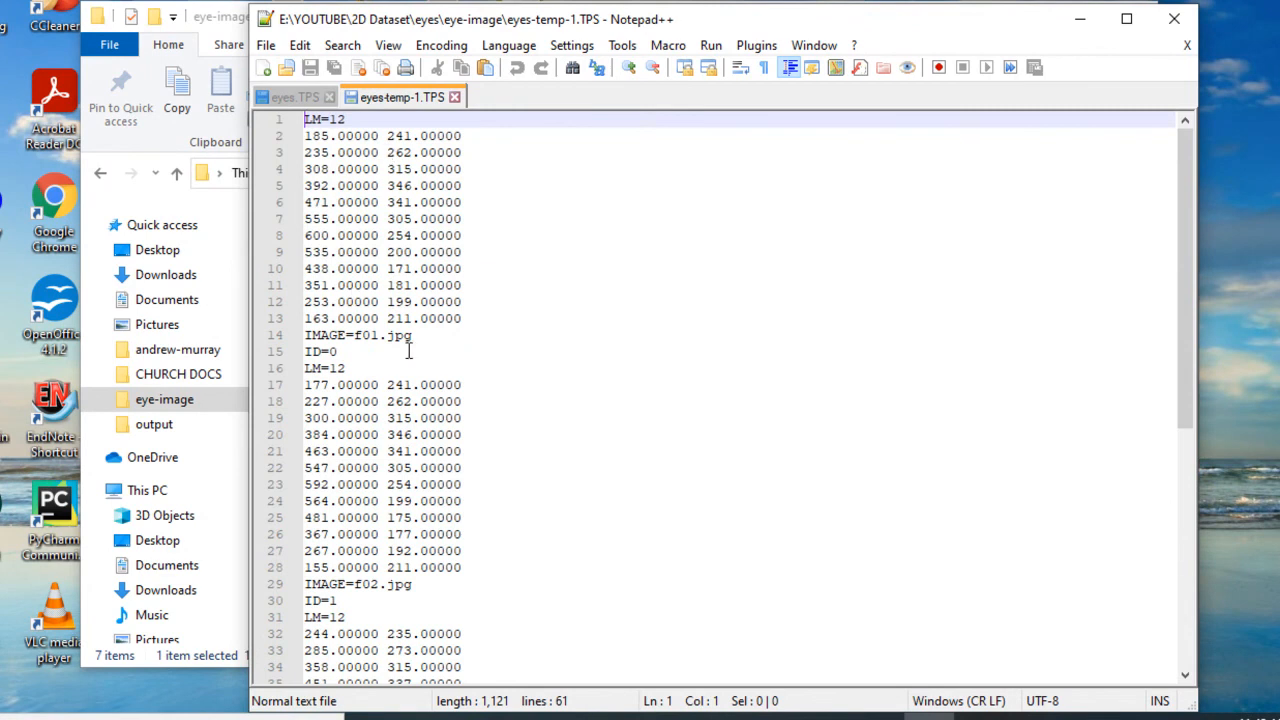
pyautogui.scroll(-5, 408, 351)
pyautogui.scroll(5, 398, 285)
pyautogui.scroll(-9, 418, 400)
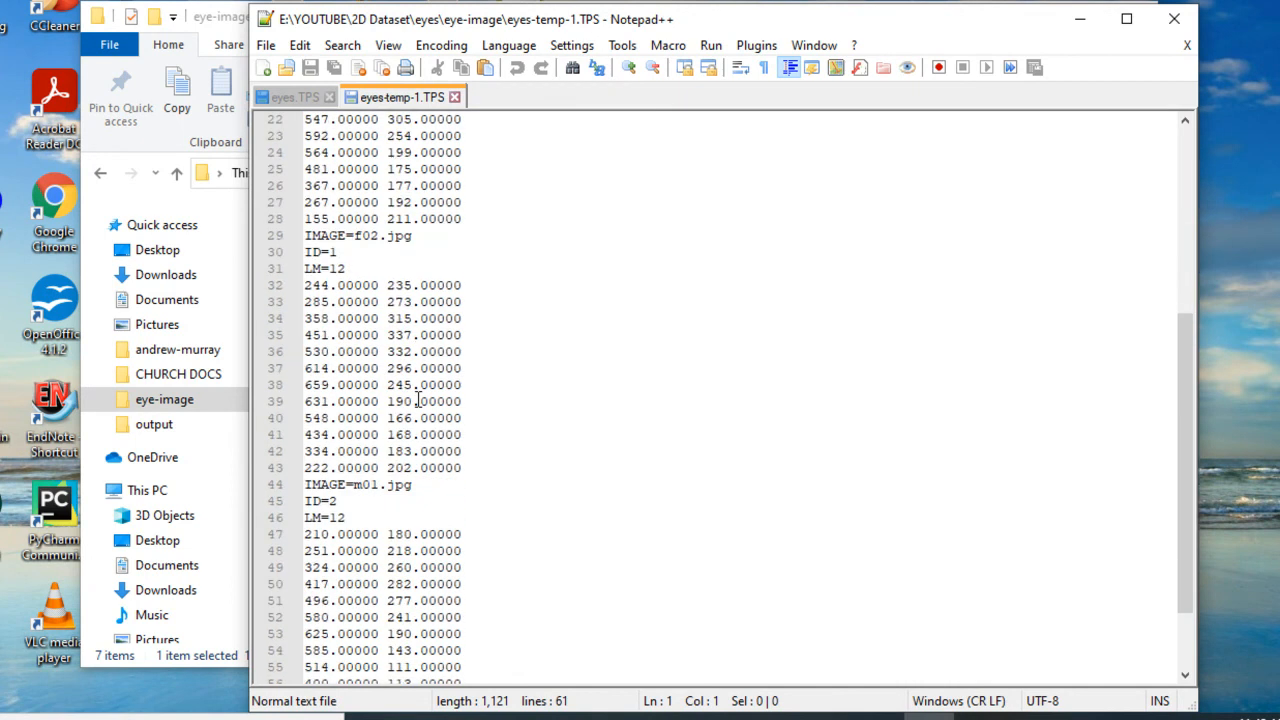
pyautogui.scroll(3, 418, 400)
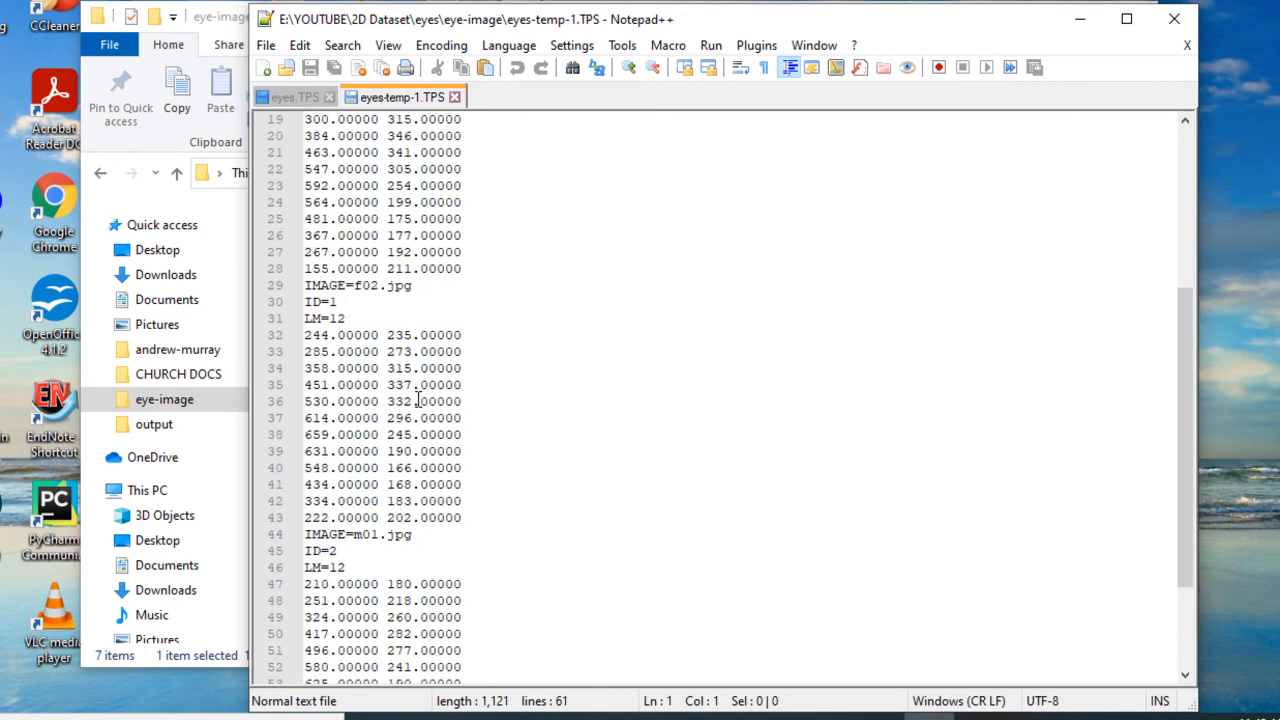
pyautogui.scroll(4, 418, 400)
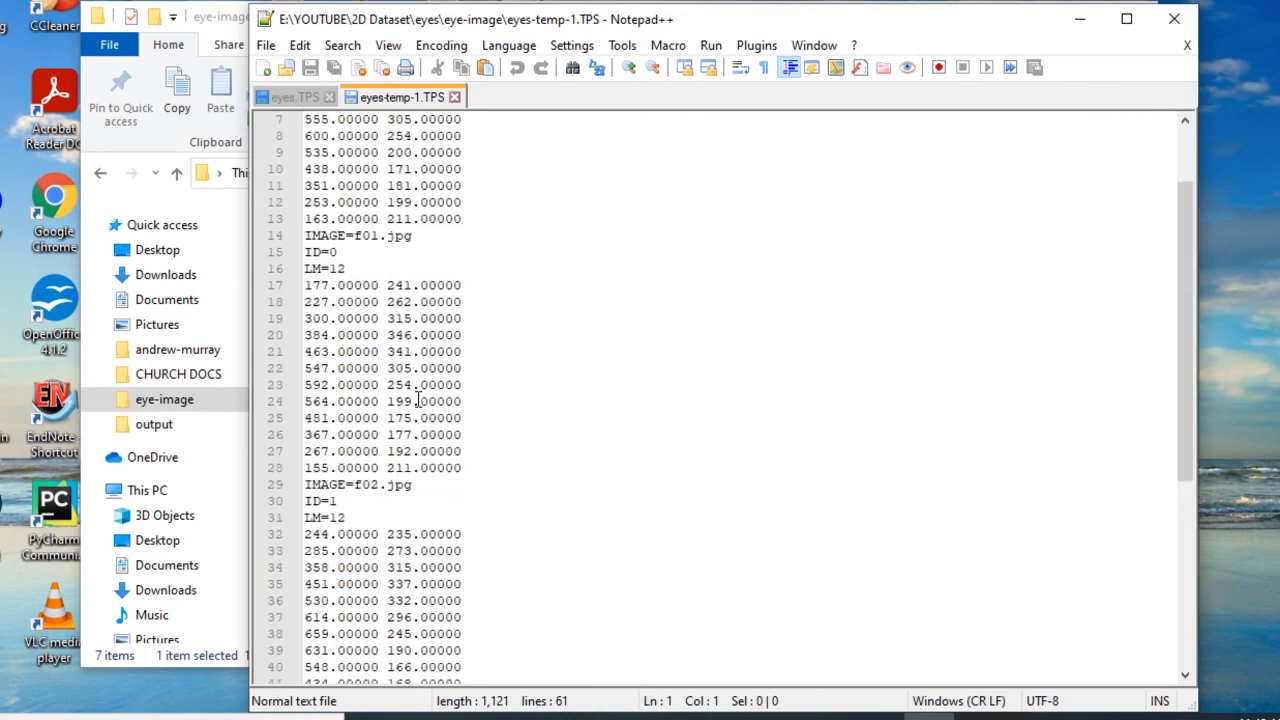
pyautogui.scroll(-3, 418, 400)
pyautogui.scroll(-4, 418, 400)
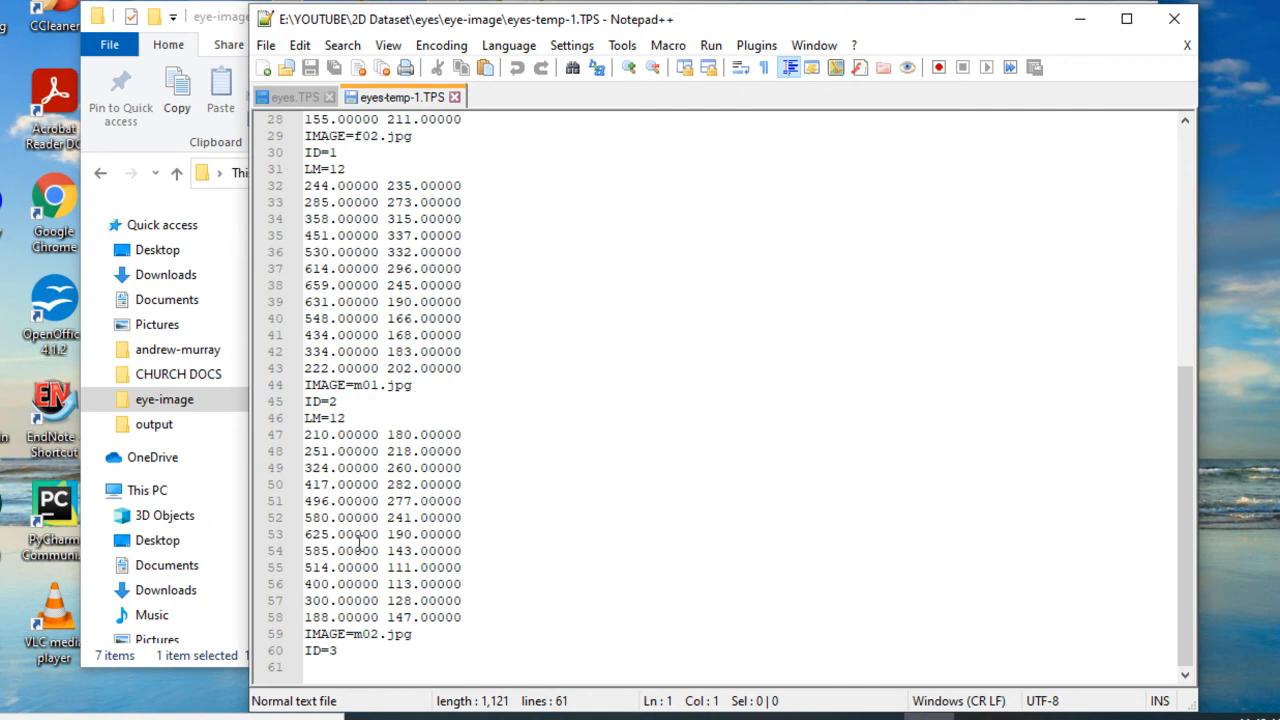
pyautogui.scroll(9, 370, 437)
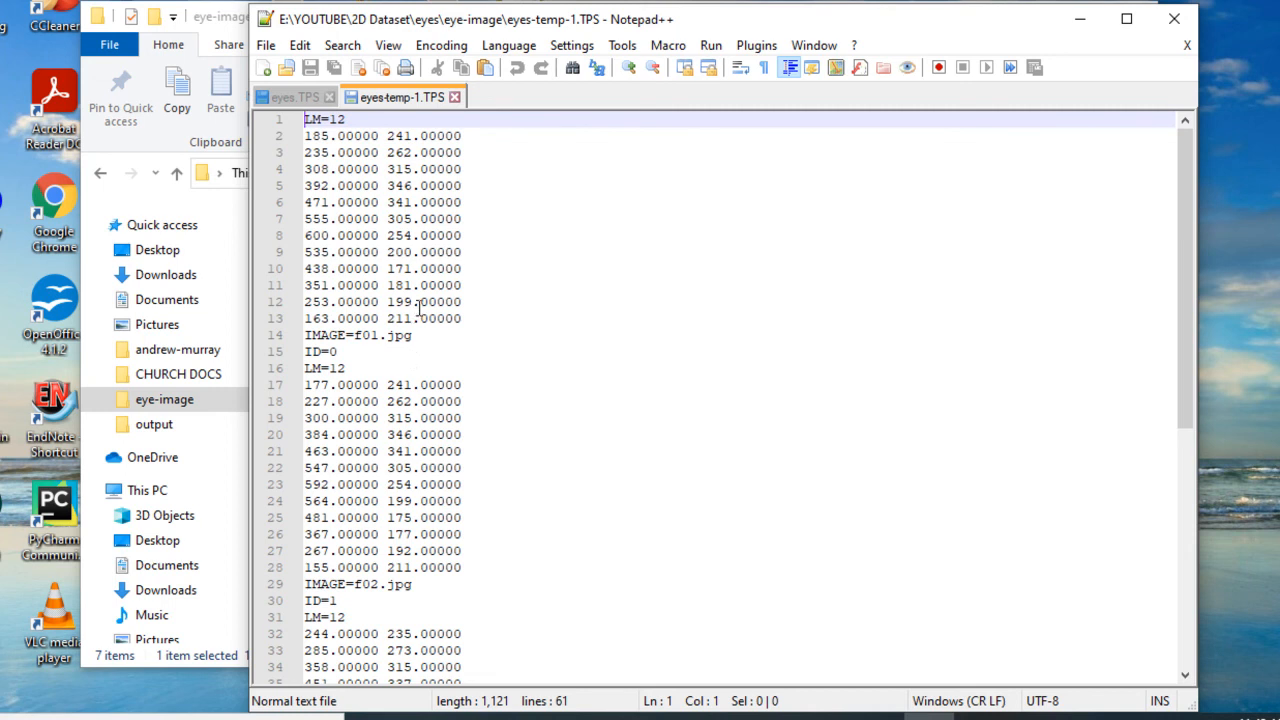
# Step: Switch to the eye-image folder in File Explorer, duplicate the f01 image there and rename the copy as temp
pyautogui.moveTo(802, 20); pyautogui.dragTo(958, 333)
pyautogui.click(720, 276)
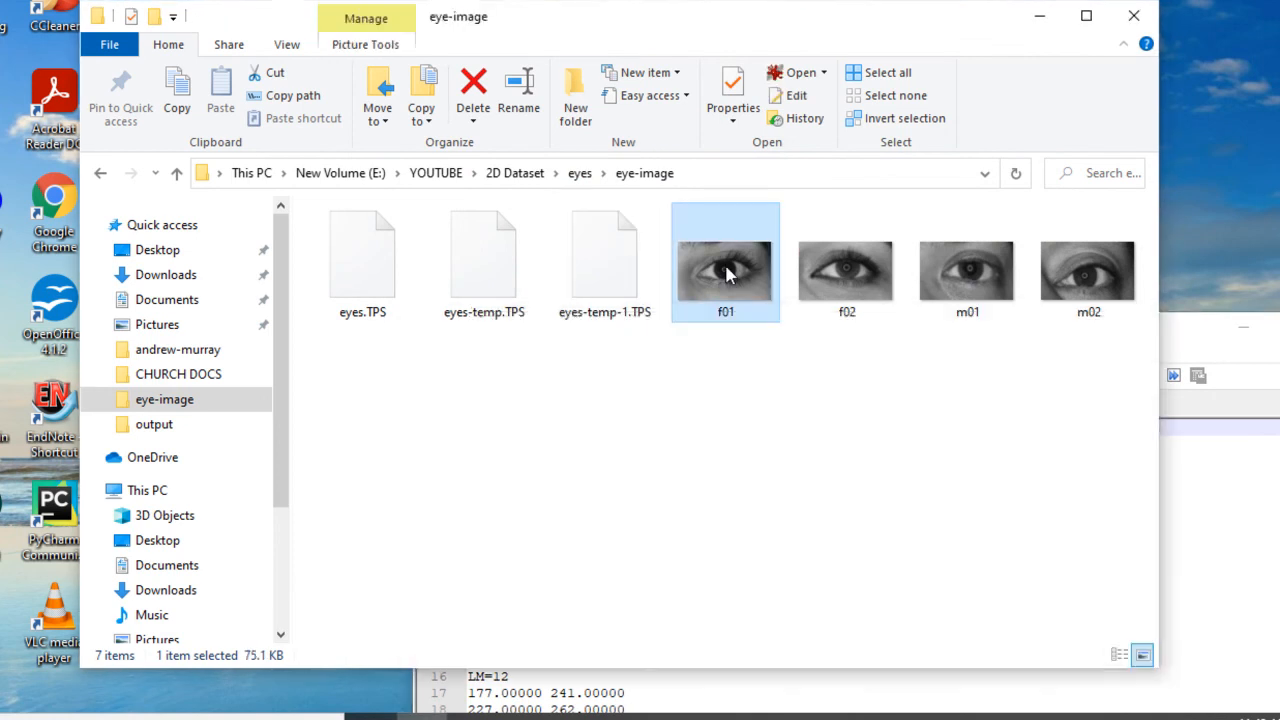
pyautogui.doubleClick(726, 268)
pyautogui.rightClick(725, 266)
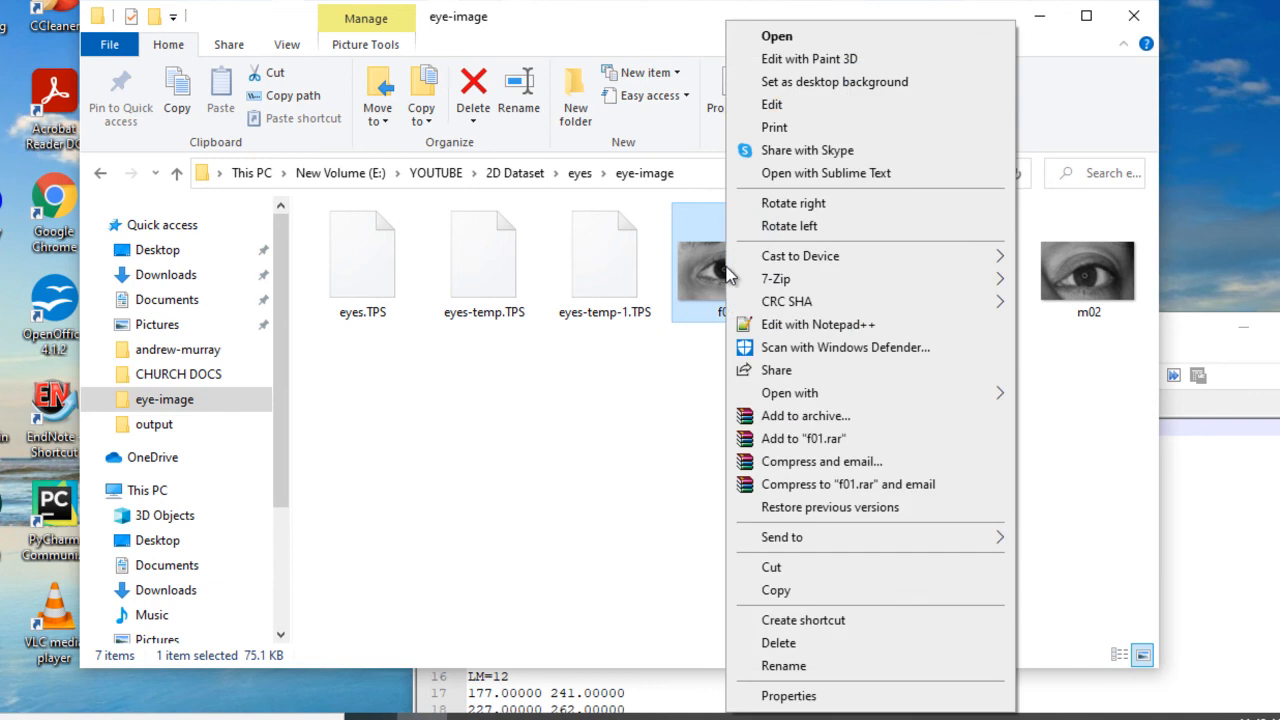
pyautogui.click(792, 590)
pyautogui.click(778, 498)
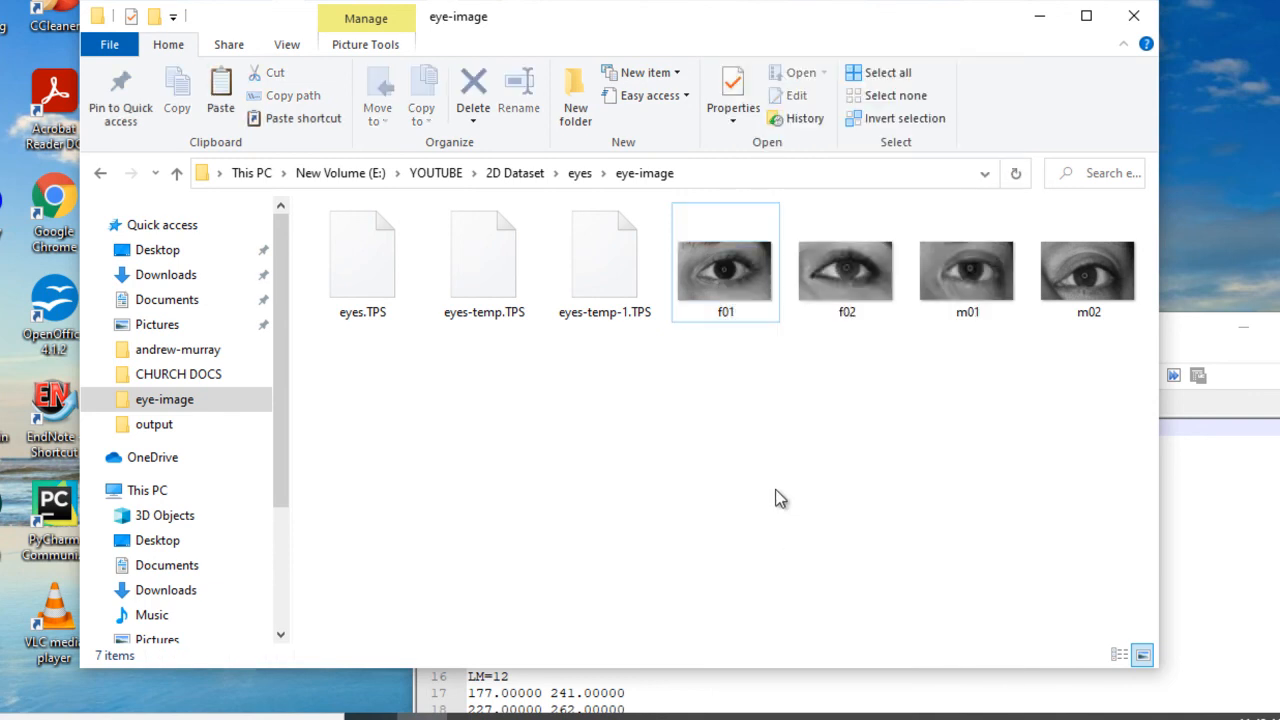
pyautogui.hotkey('ctrl', 'v')
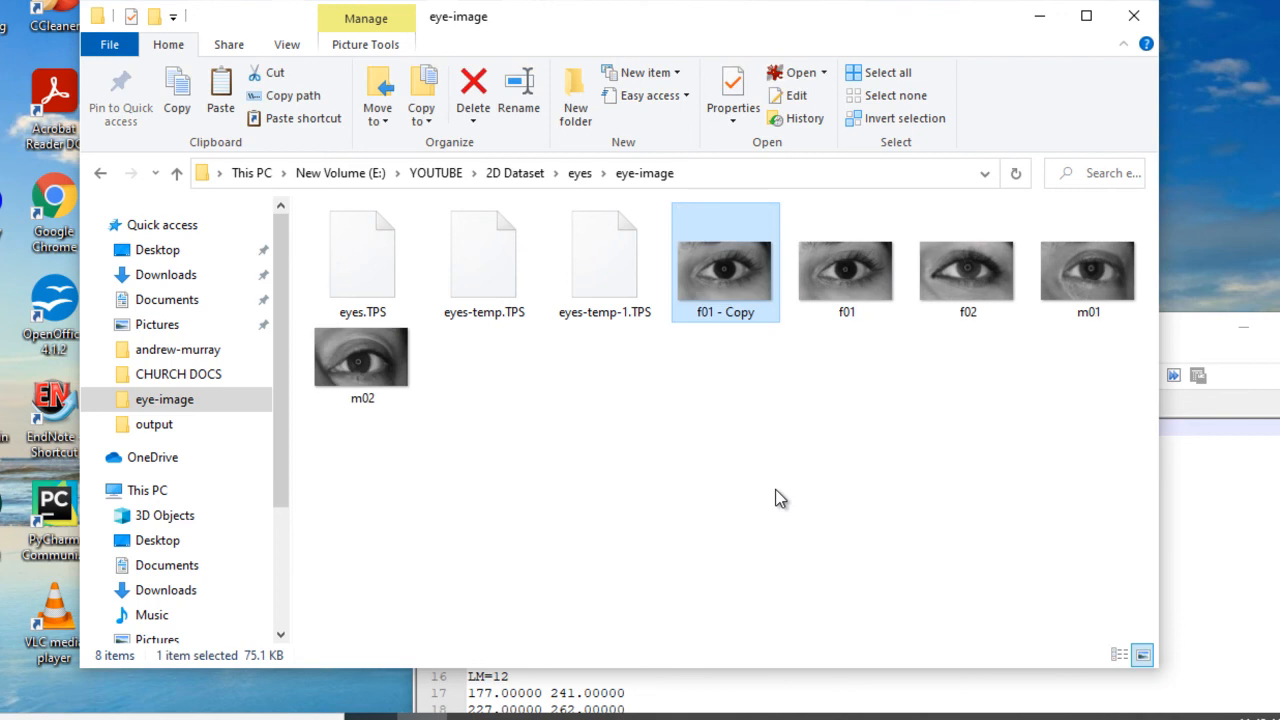
pyautogui.click(746, 315)
pyautogui.write('temp')
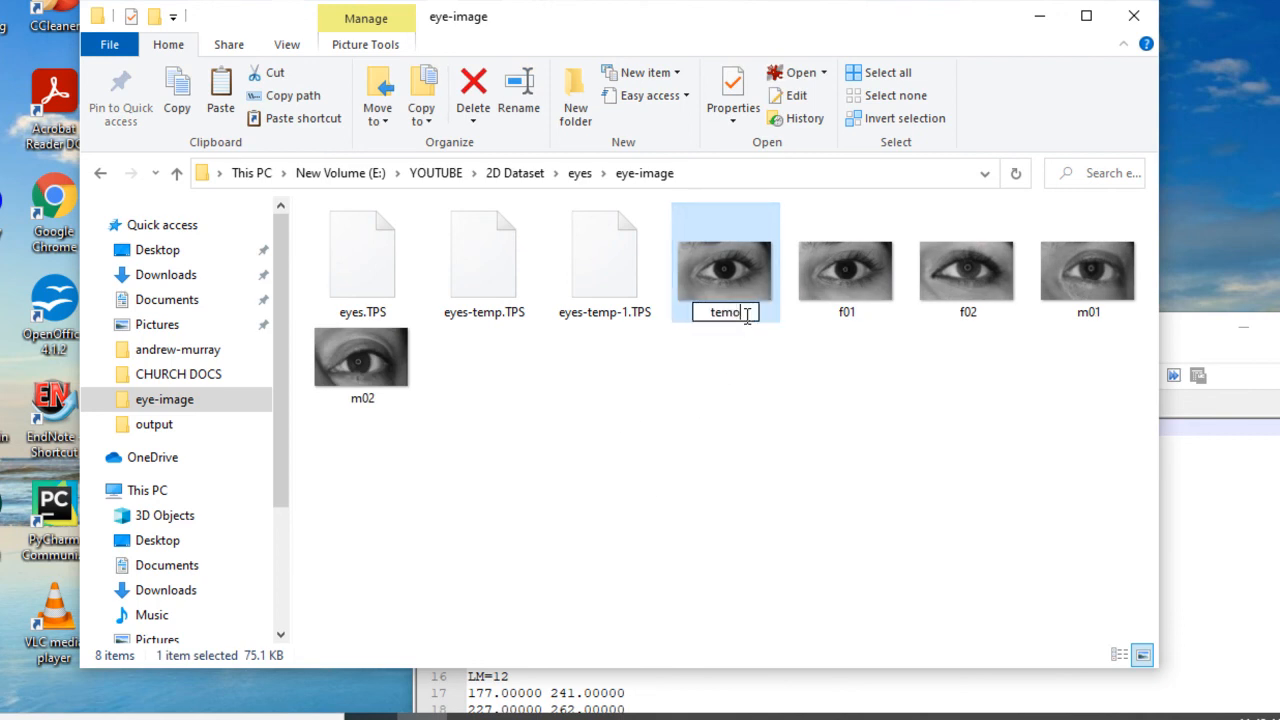
pyautogui.press('Return')
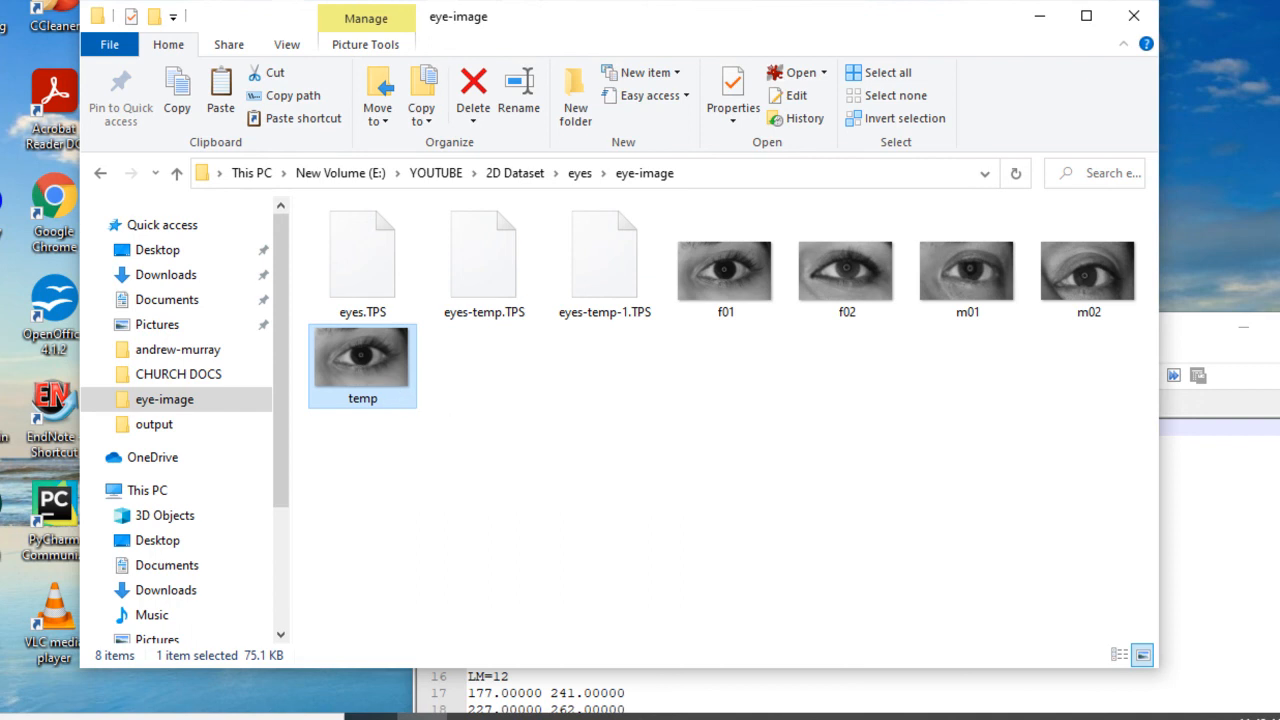
# Step: Compare the f01.jpg and f02.jpg landmark coordinates in eyes-temp-1.TPS in Notepad++, then return to m02.jpg in tpsDig2
pyautogui.moveTo(977, 714)
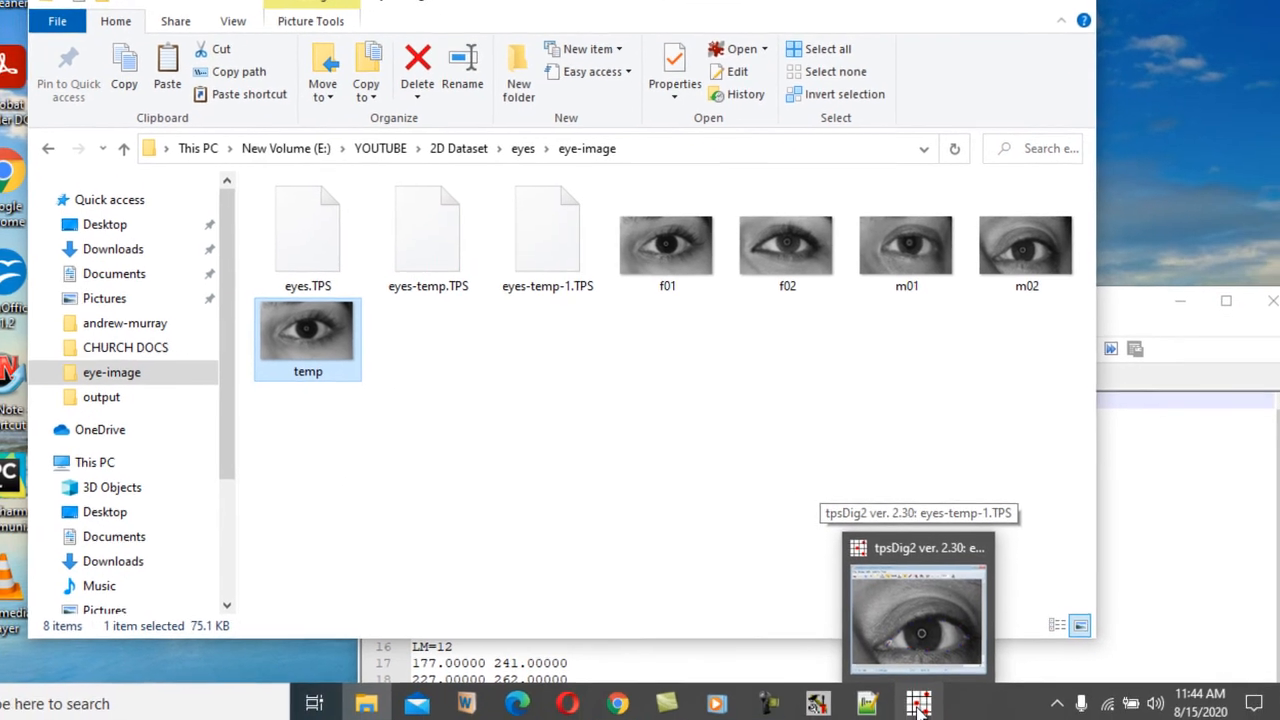
pyautogui.click(975, 717)
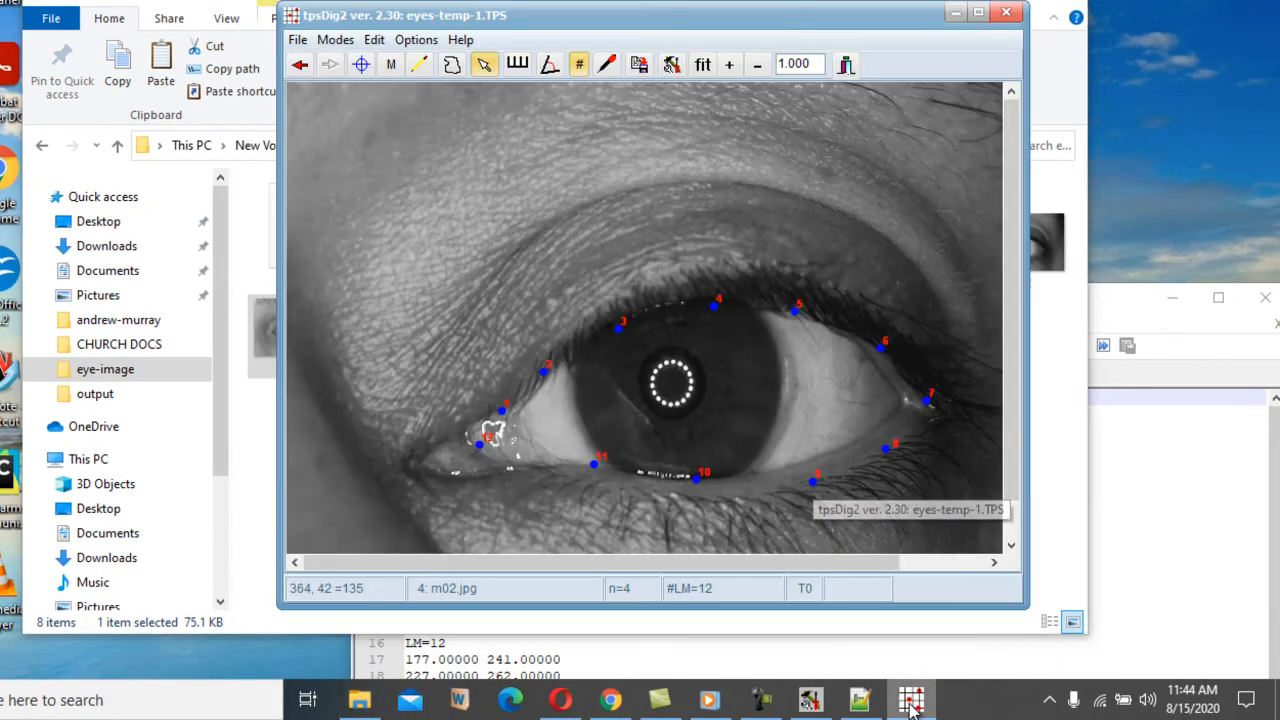
pyautogui.click(875, 706)
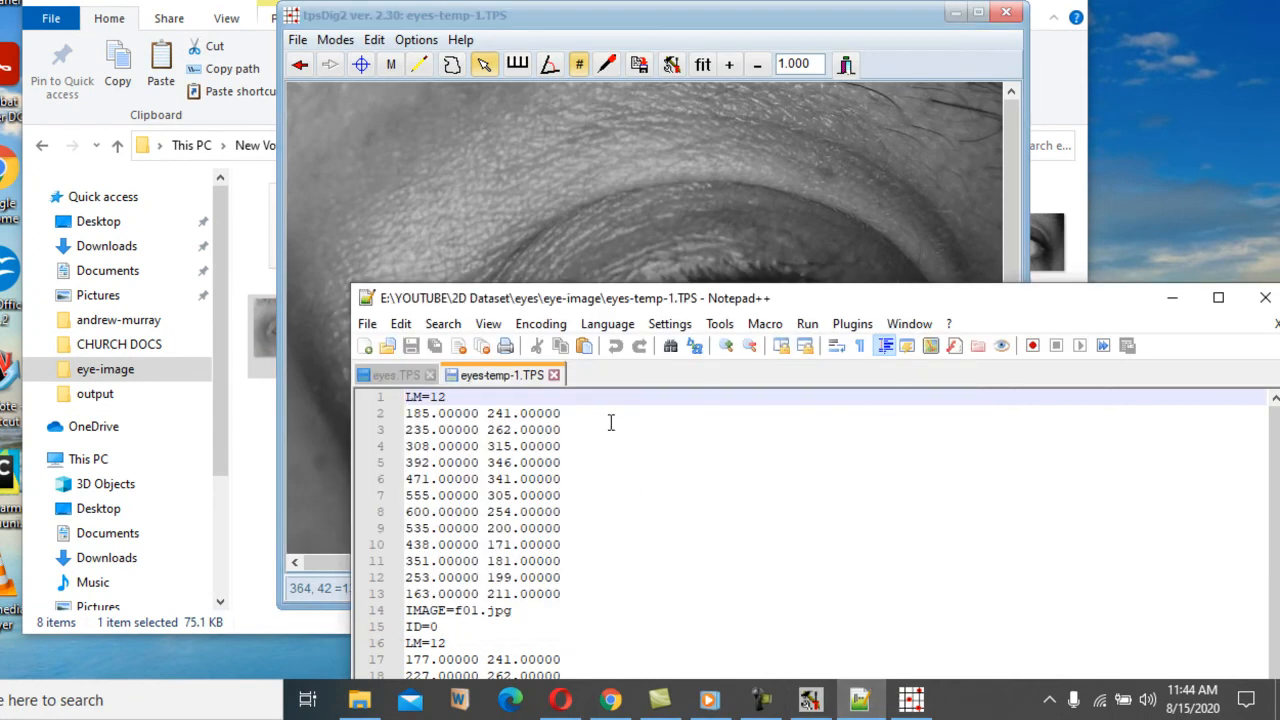
pyautogui.moveTo(794, 302); pyautogui.dragTo(717, 139)
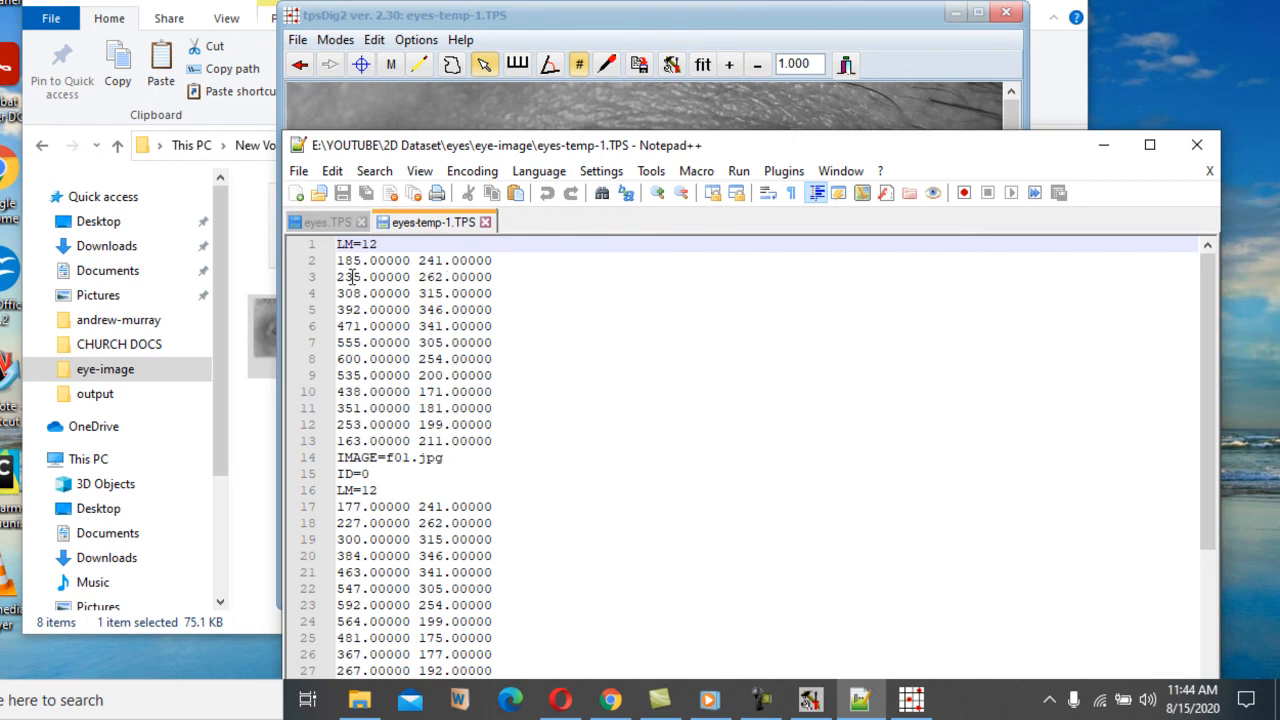
pyautogui.scroll(-2, 448, 410)
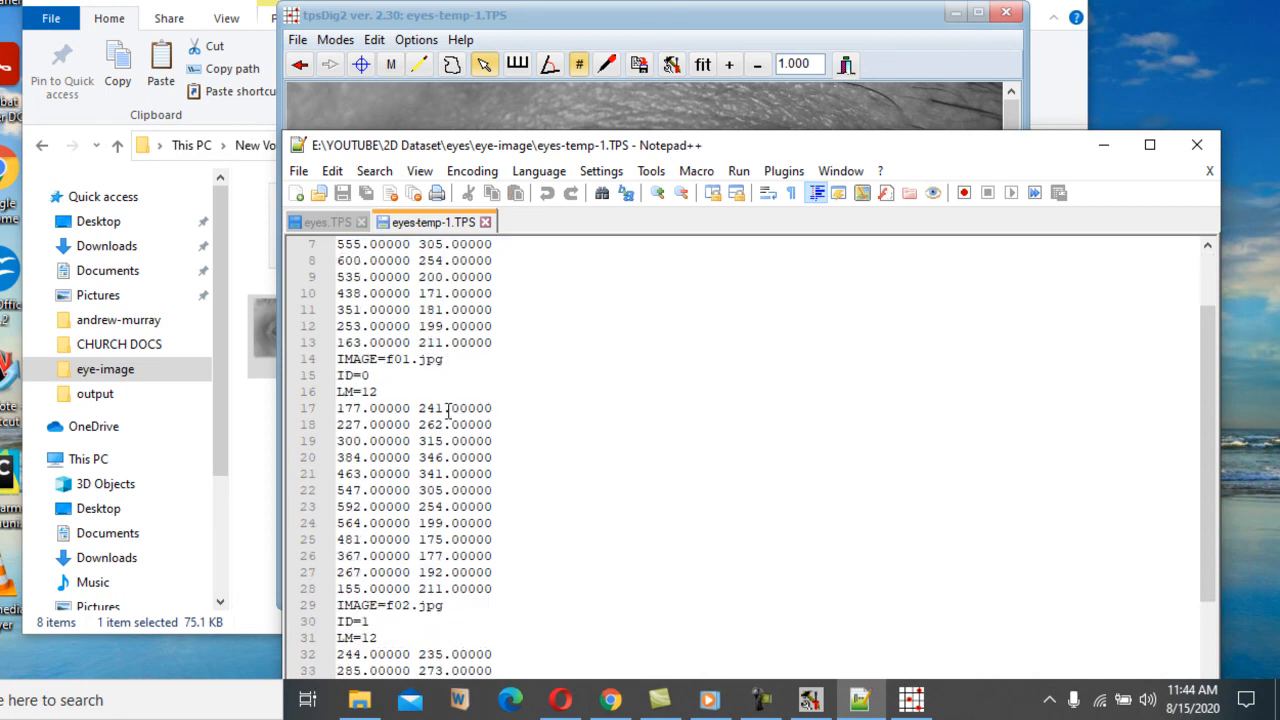
pyautogui.scroll(2, 403, 420)
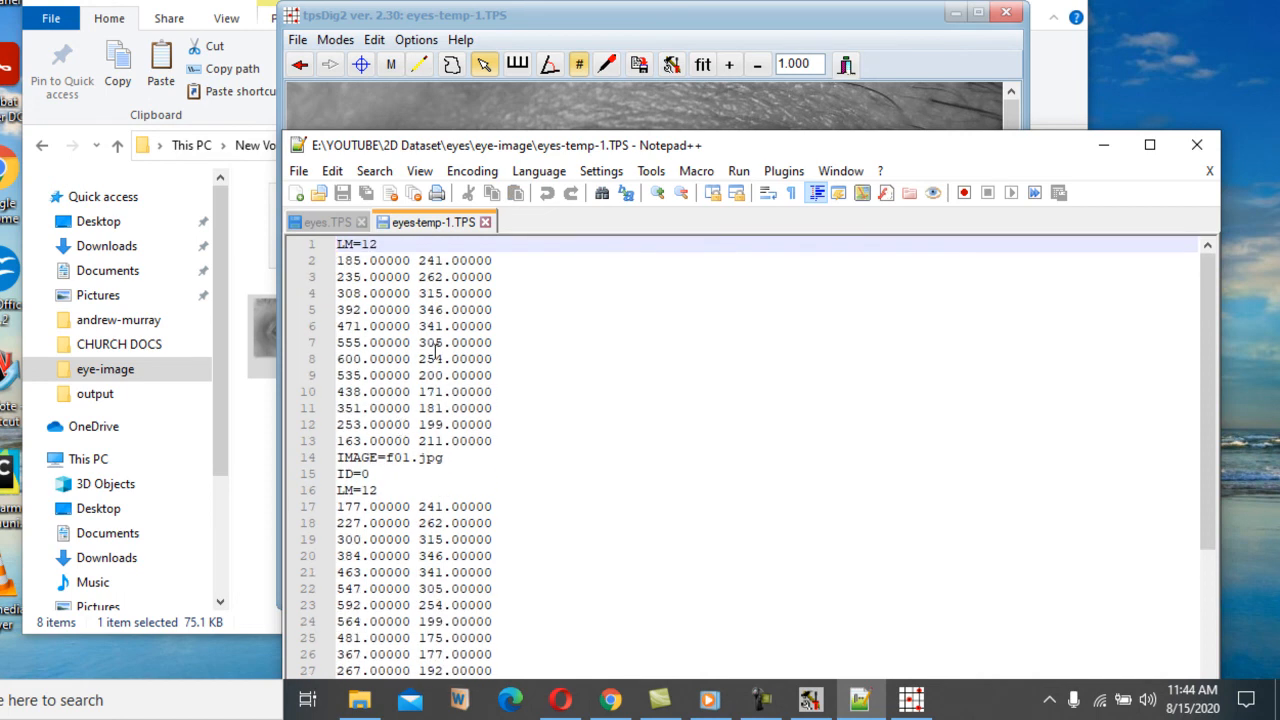
pyautogui.scroll(-4, 436, 349)
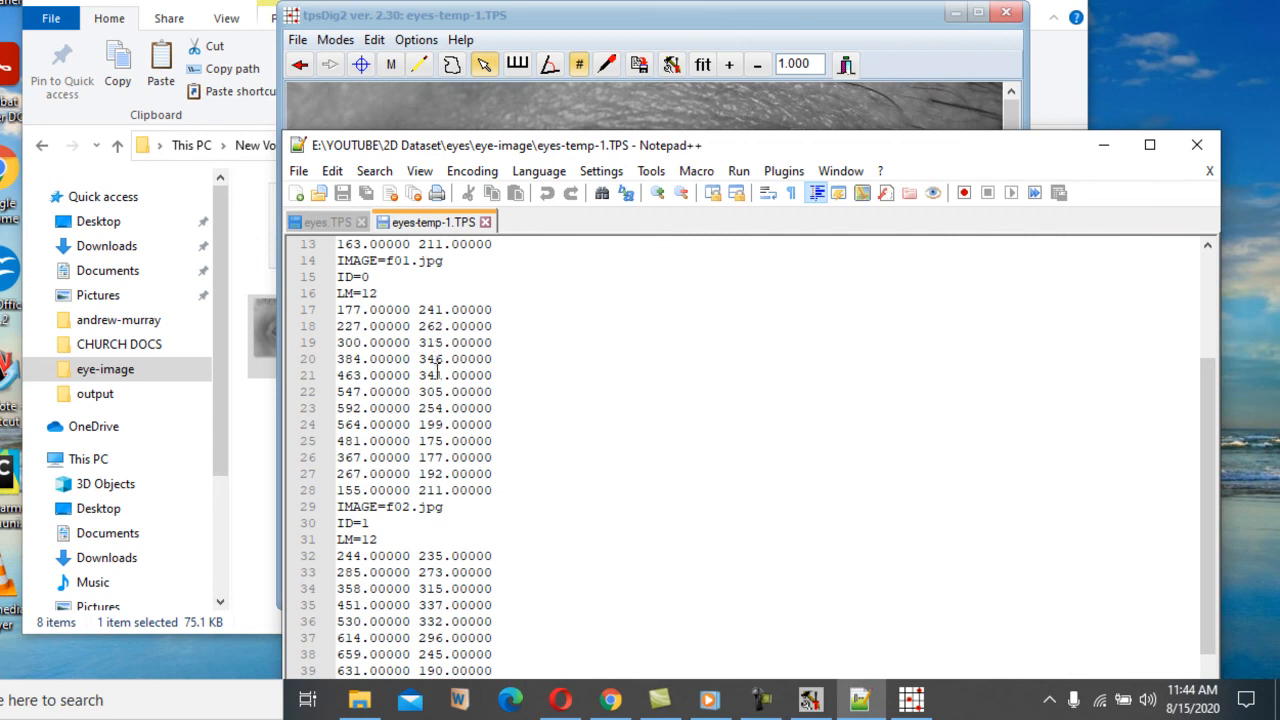
pyautogui.scroll(4, 437, 366)
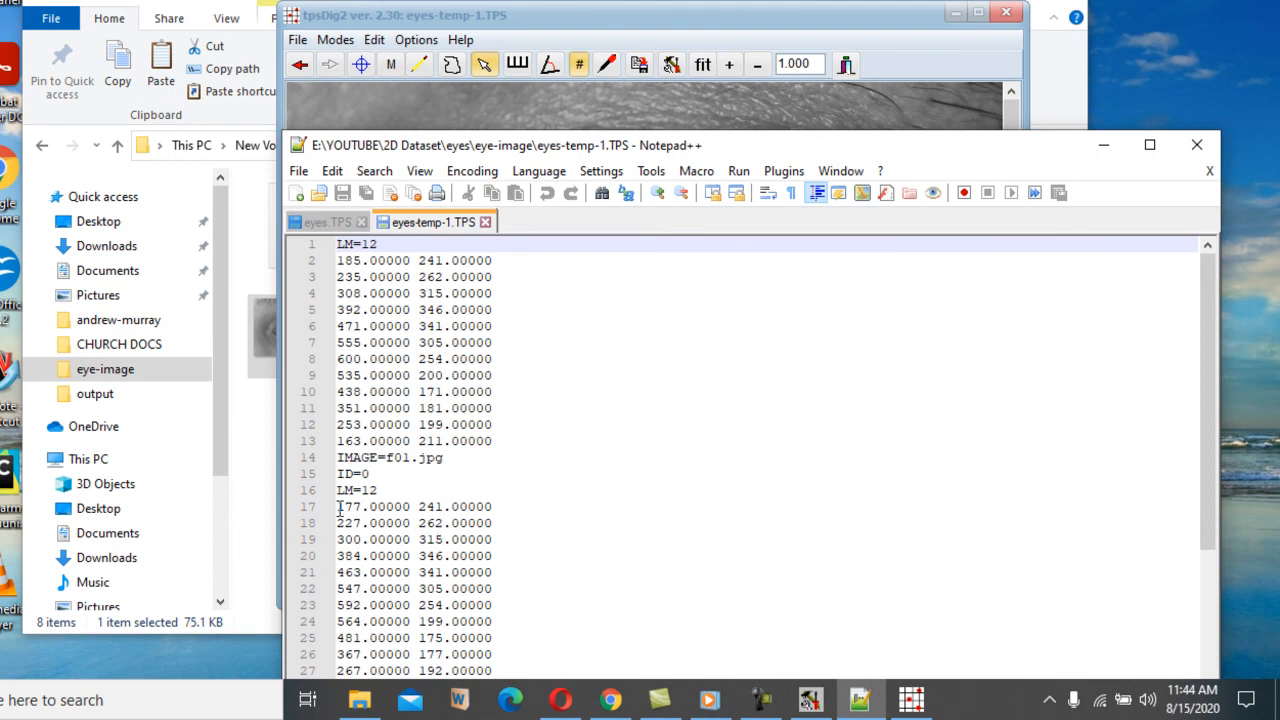
pyautogui.scroll(-9, 453, 590)
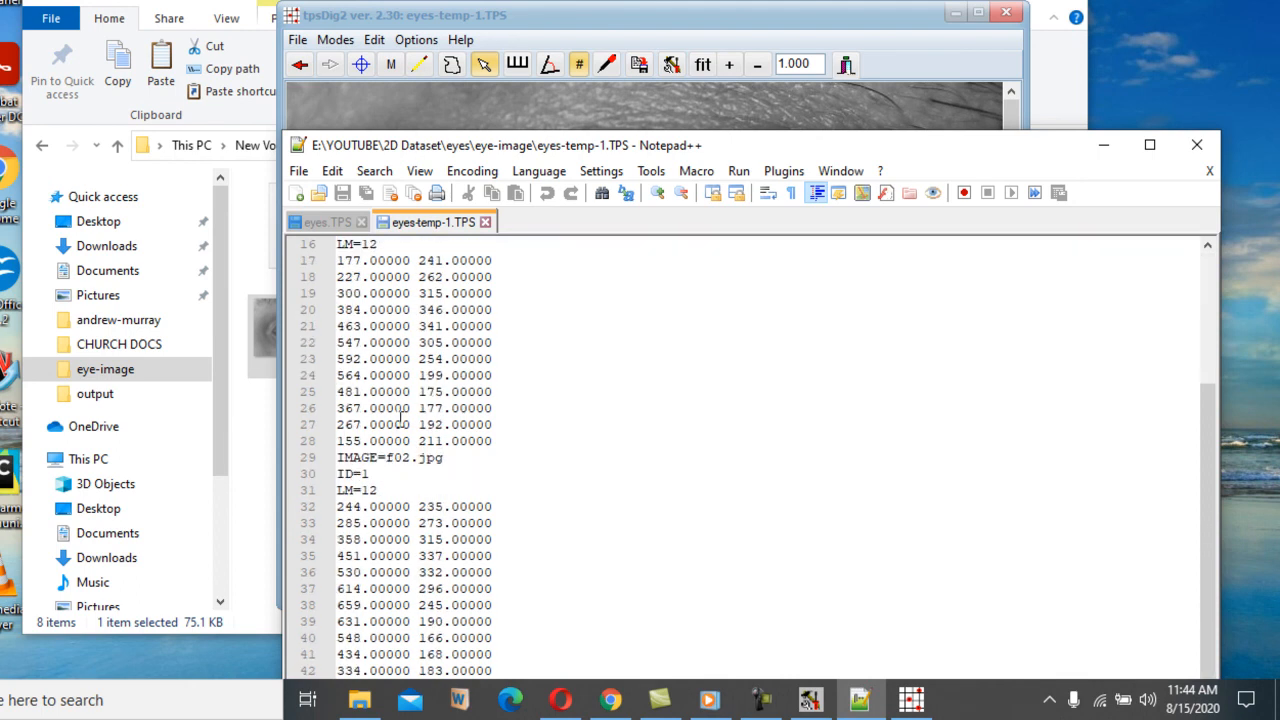
pyautogui.scroll(9, 403, 416)
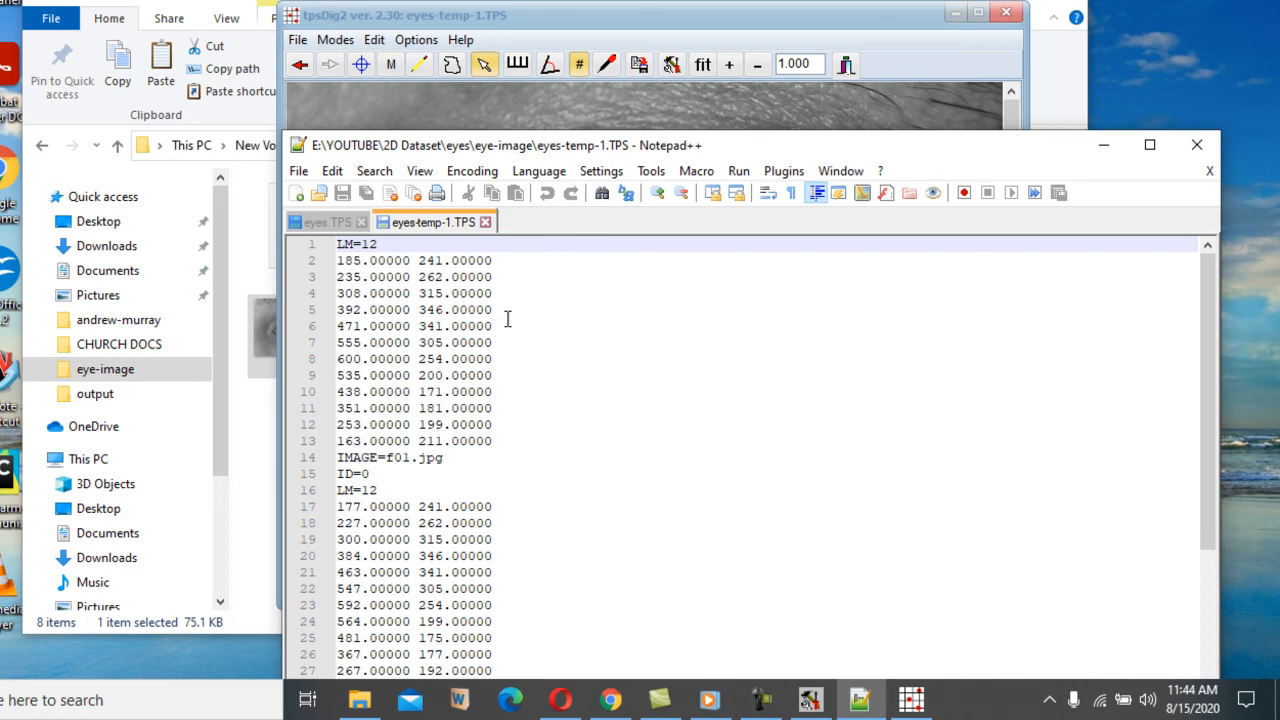
pyautogui.click(1106, 148)
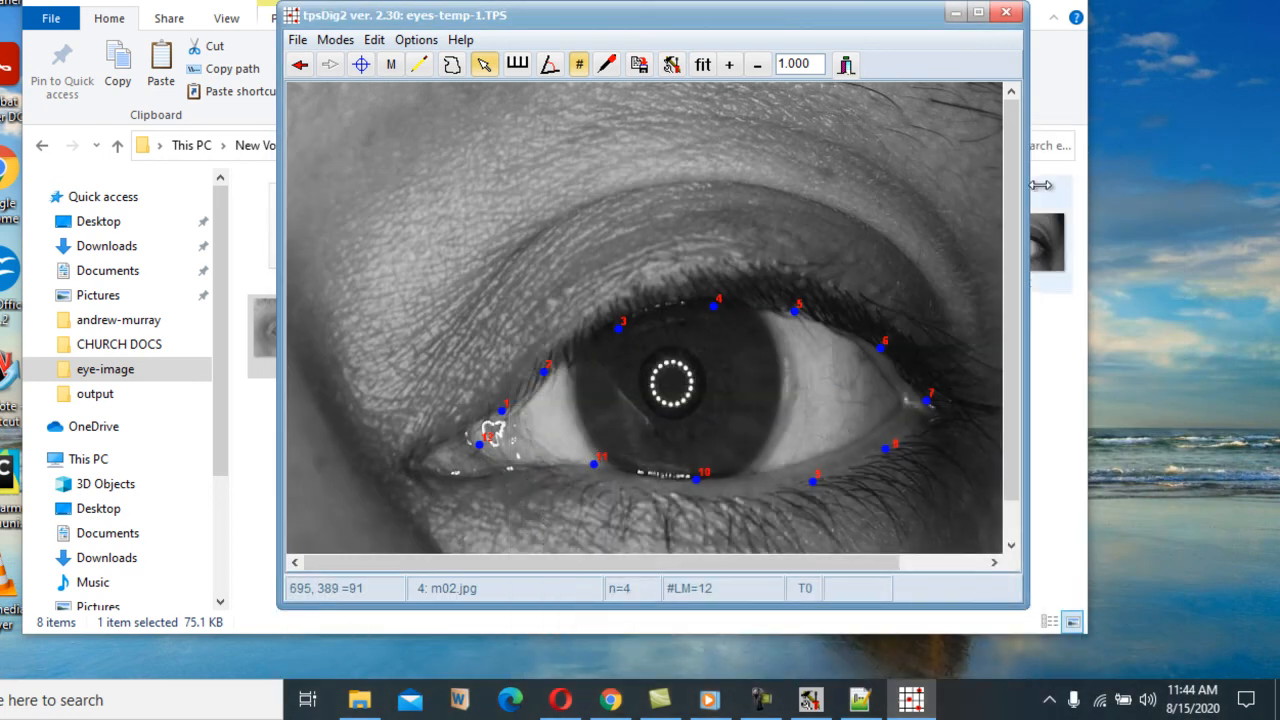
pyautogui.moveTo(1009, 134)
pyautogui.mouseDown()
pyautogui.moveTo(1013, 205)
pyautogui.moveTo(1012, 148)
pyautogui.mouseUp()
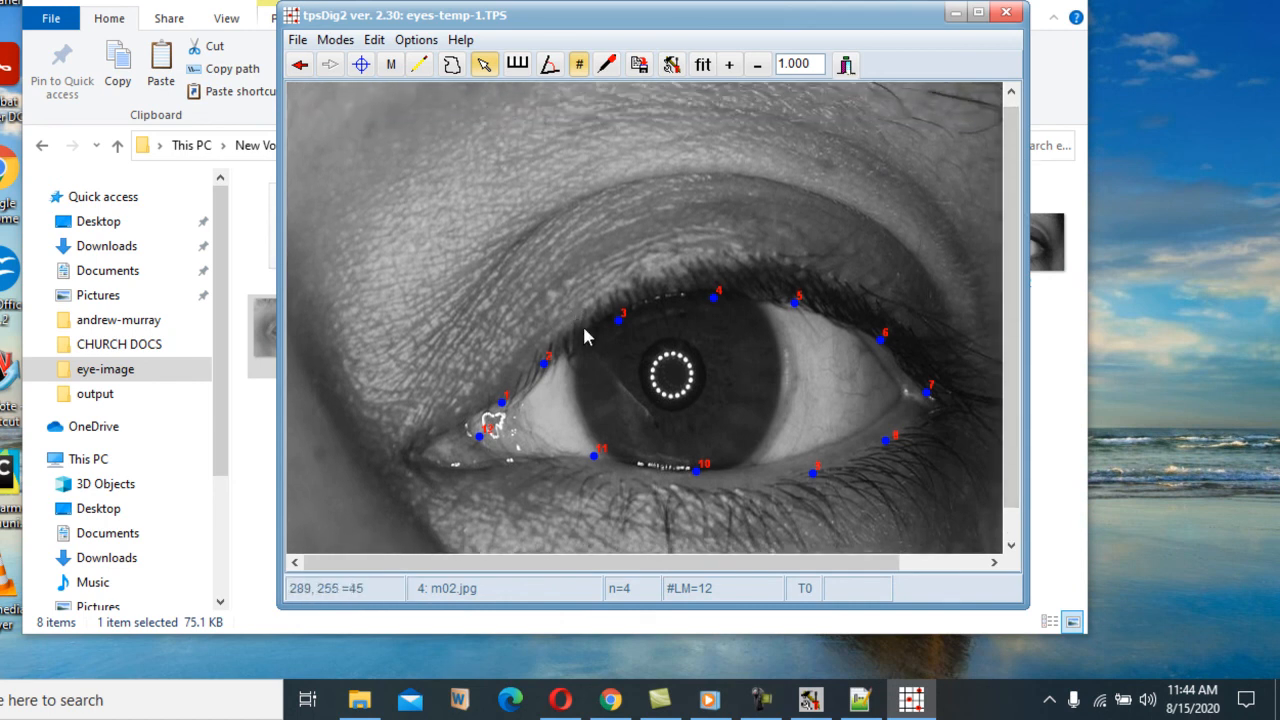